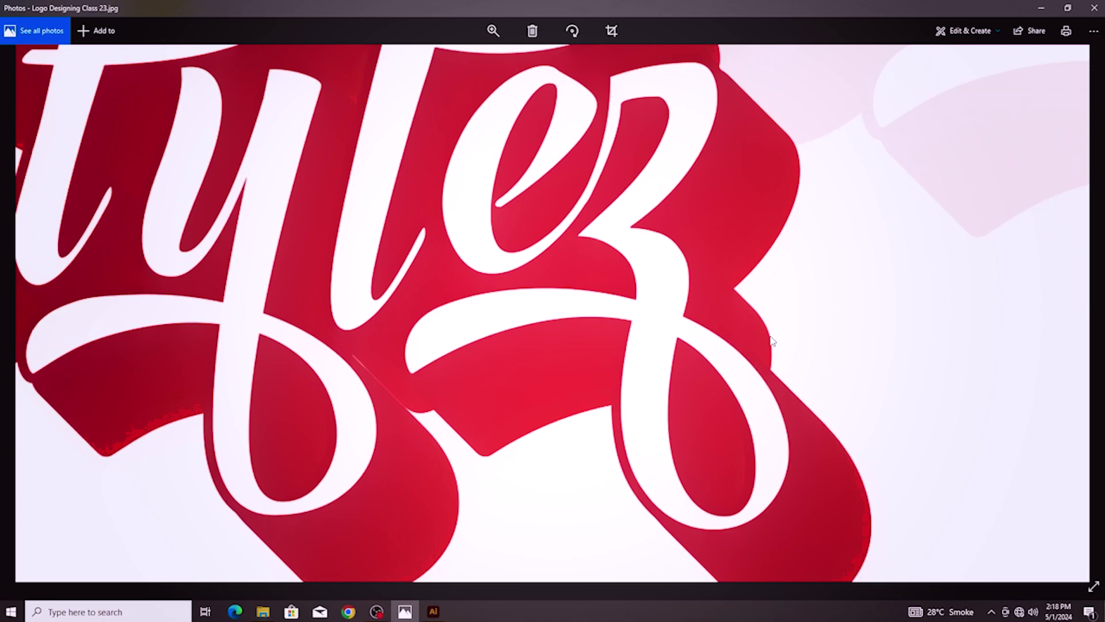
View the whole Stylez reference logo, switch to Illustrator, and create a landscape A4 document of 841.89 x 595.28 px in CMYK
scroll(754, 332, down, 3)
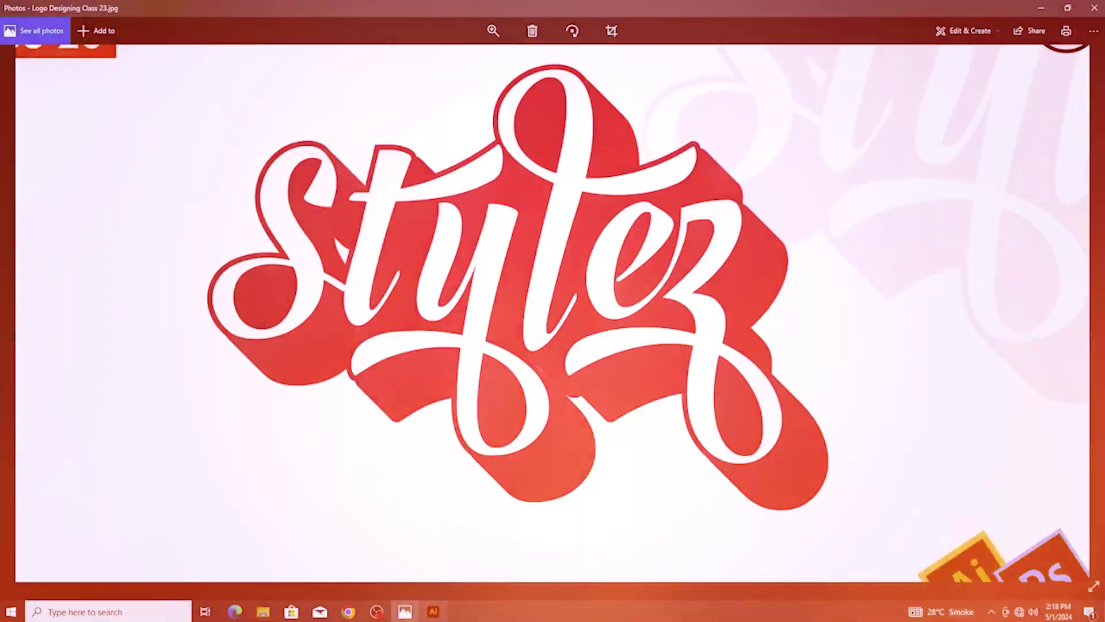
click(433, 612)
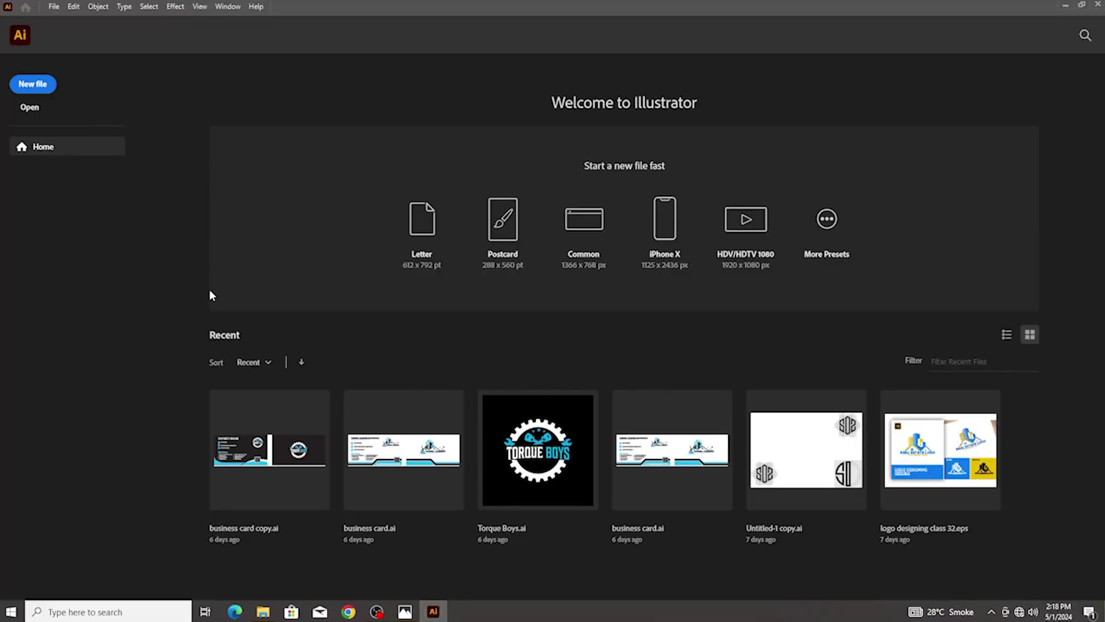
click(40, 94)
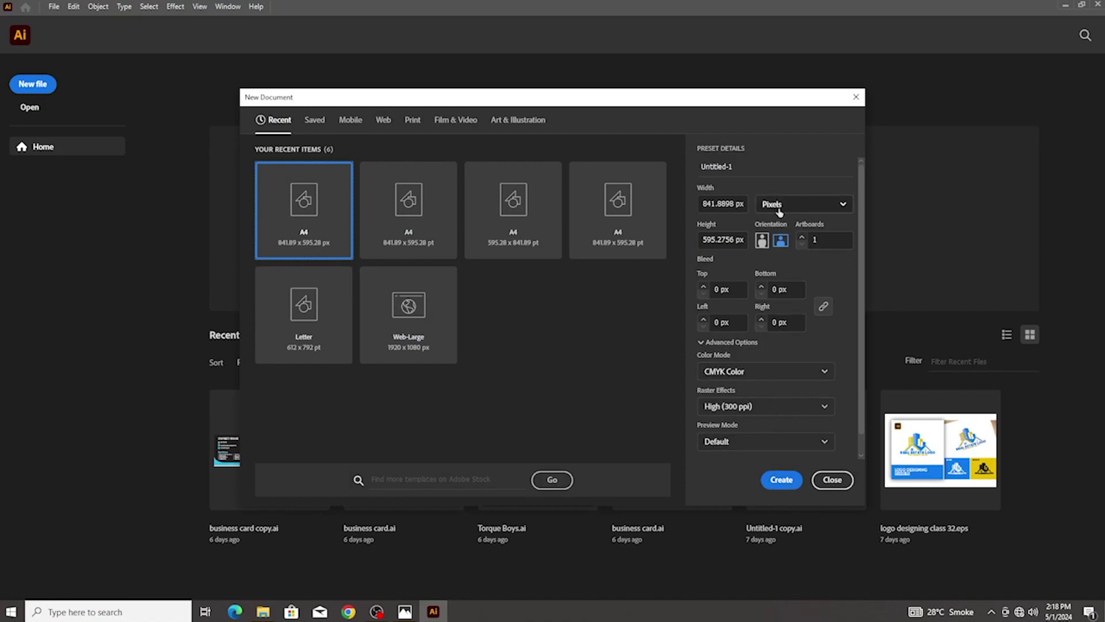
click(781, 479)
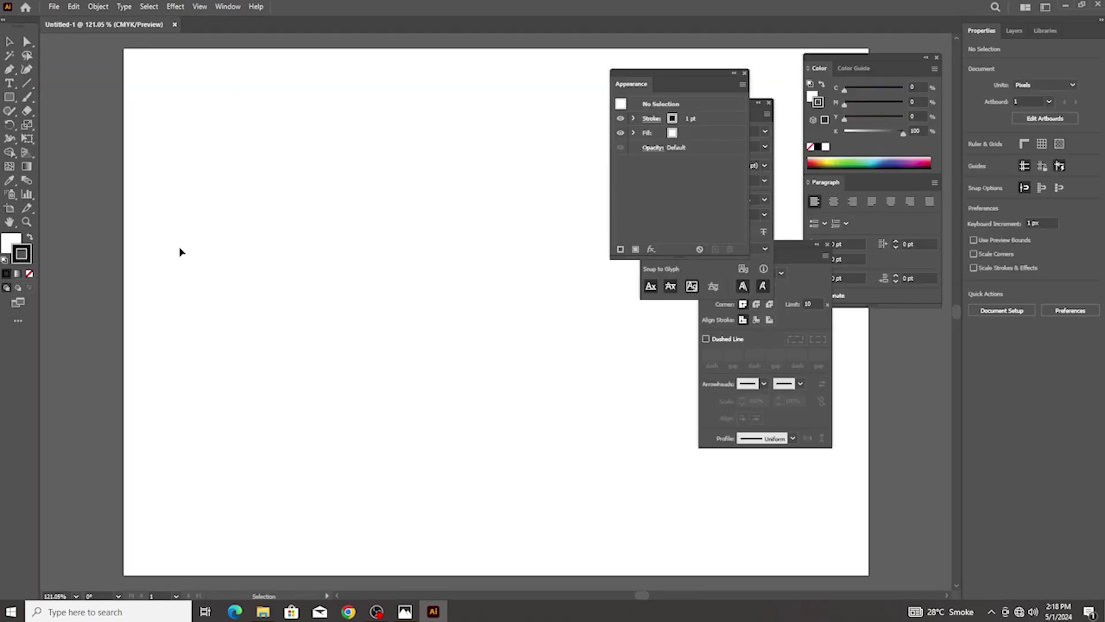
Set a black fill with no stroke and add the point text "stylez" on the artboard
click(29, 238)
click(29, 274)
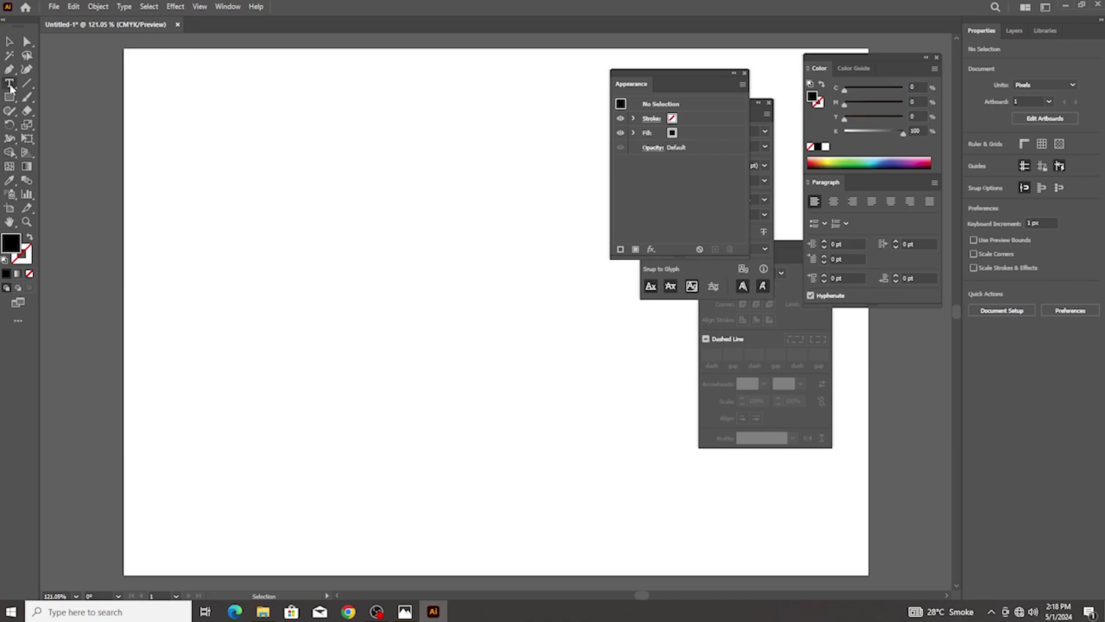
key(t)
click(261, 307)
key(BackSpace)
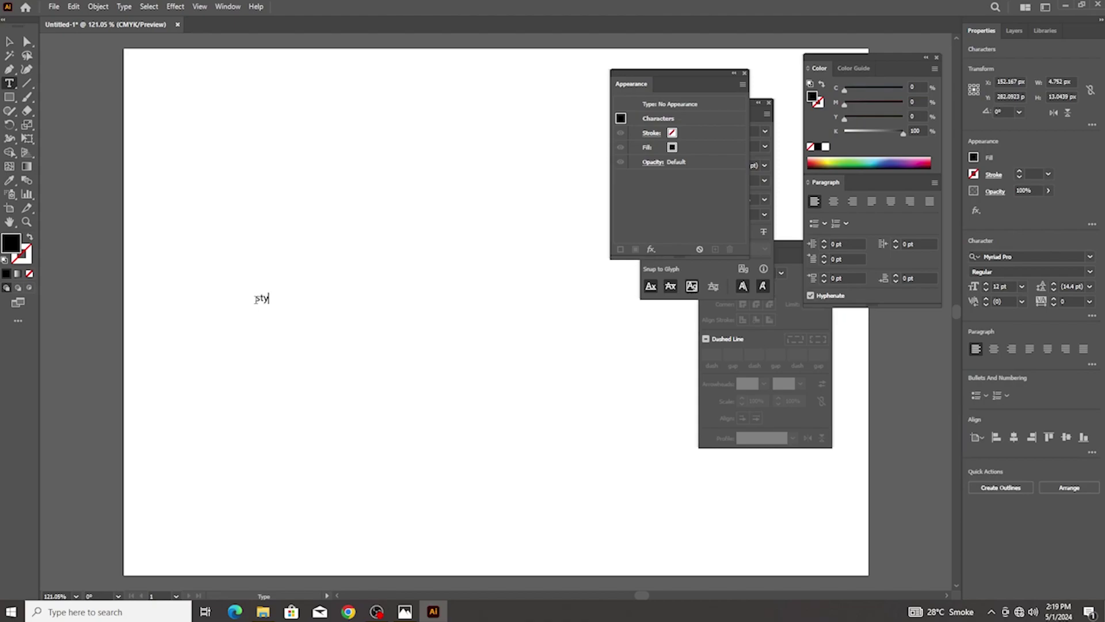
text(stylez)
click(10, 42)
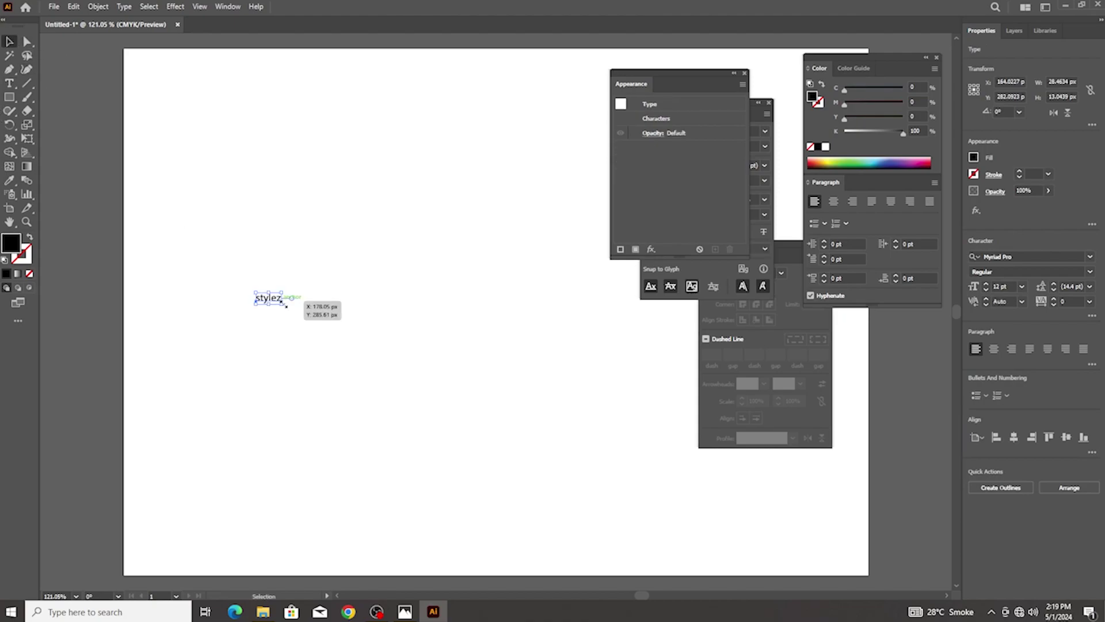
Scale the stylez text up to about 80 pt and set its font to BonbonRegular
drag(286, 304, 429, 349)
scroll(429, 348, right, 3)
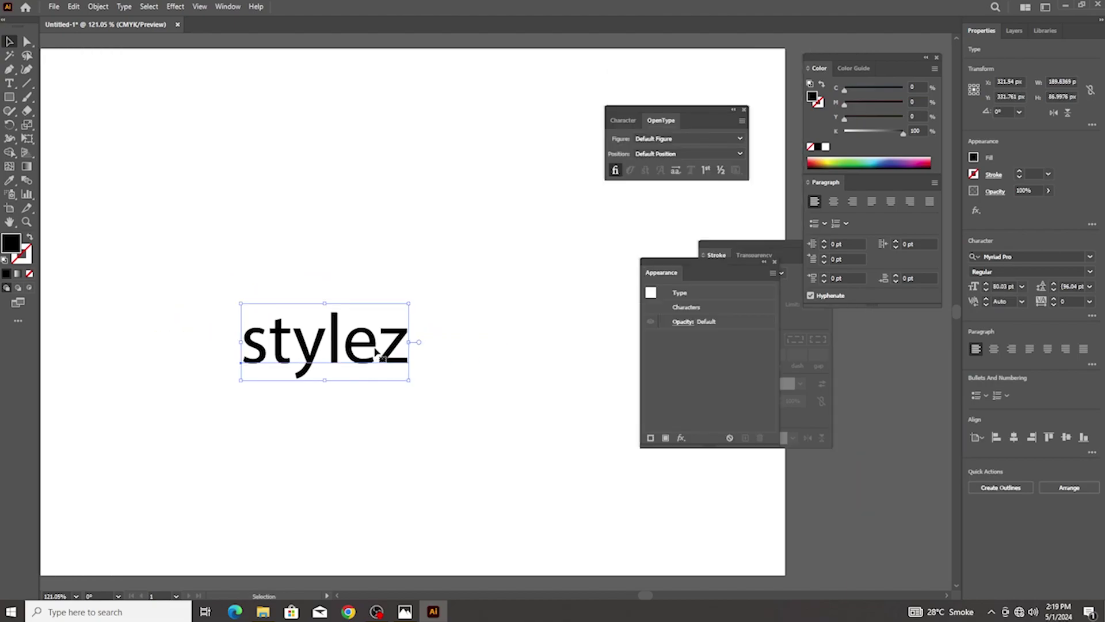
click(630, 123)
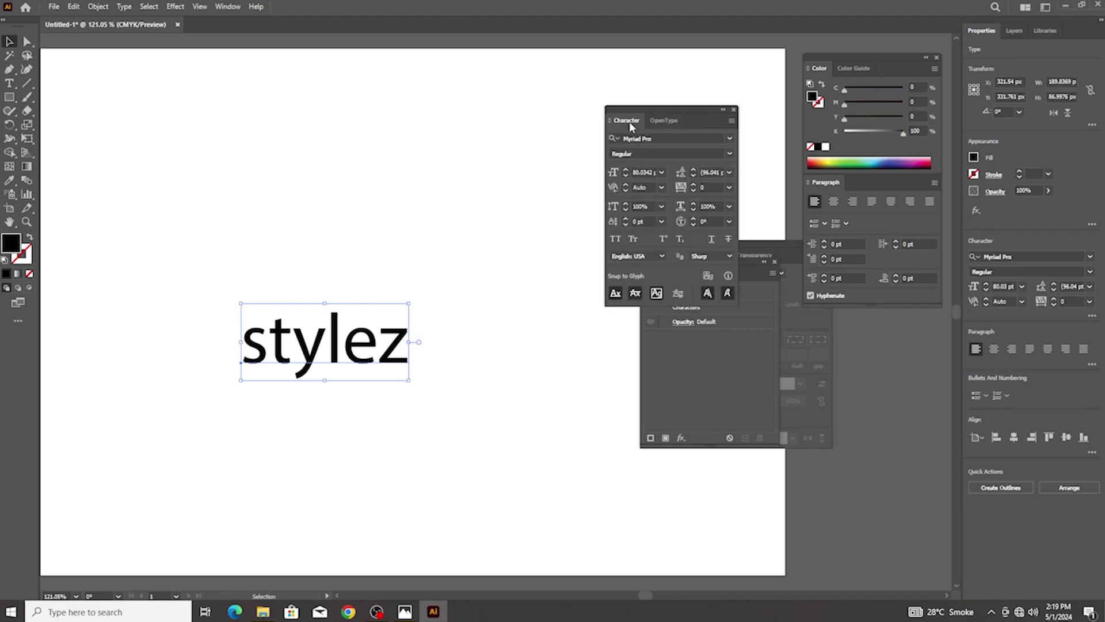
click(655, 139)
text(bonRegular)
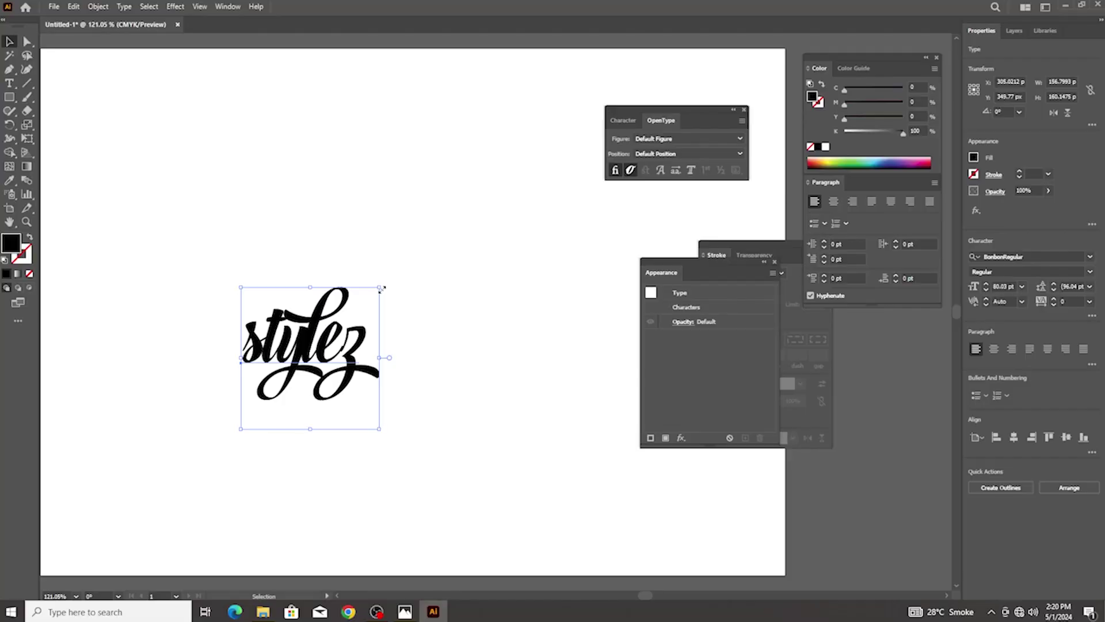
Turn off contextual alternates for the text and enlarge it to about 138 pt
click(629, 171)
drag(369, 298, 419, 247)
drag(389, 317, 437, 313)
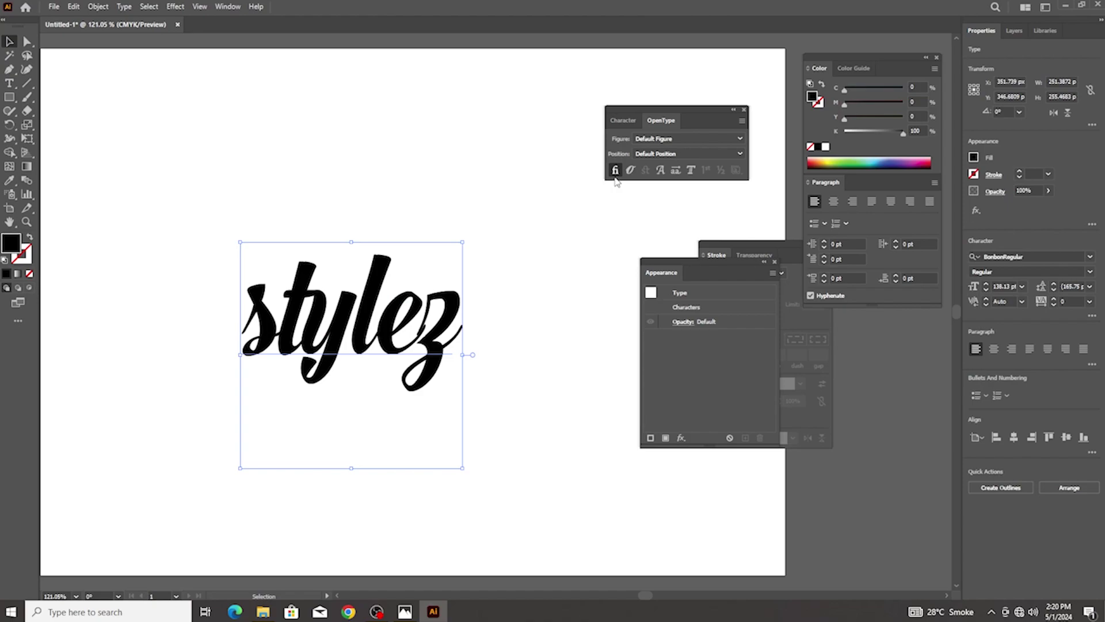
Replace the lowercase s with a capital S and give it the alternate glyph with the looped lower end
key(t)
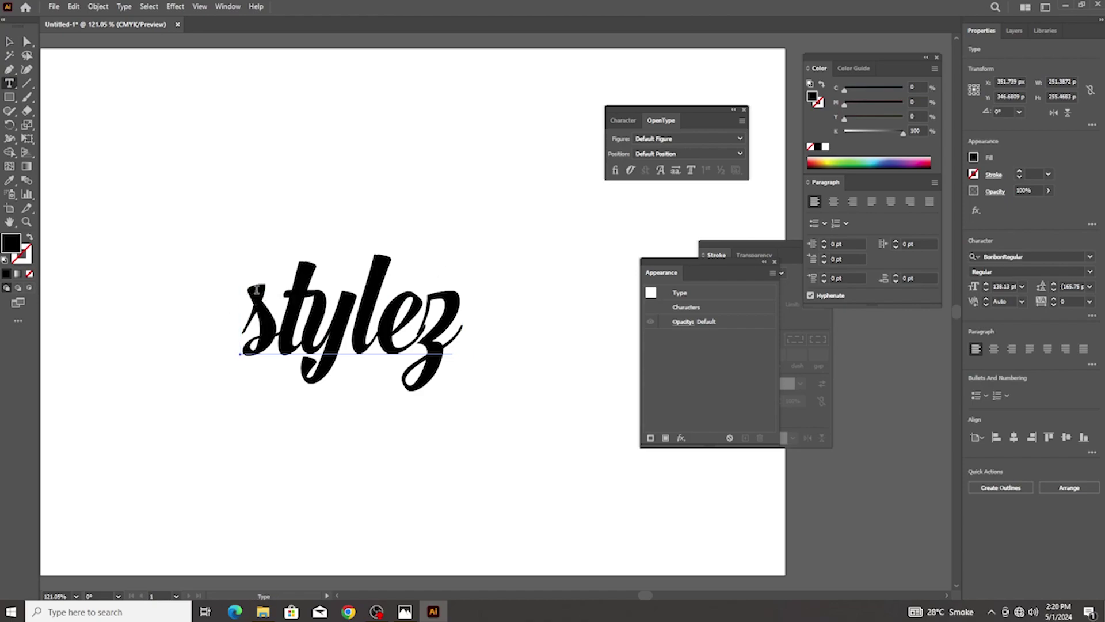
drag(271, 305, 245, 309)
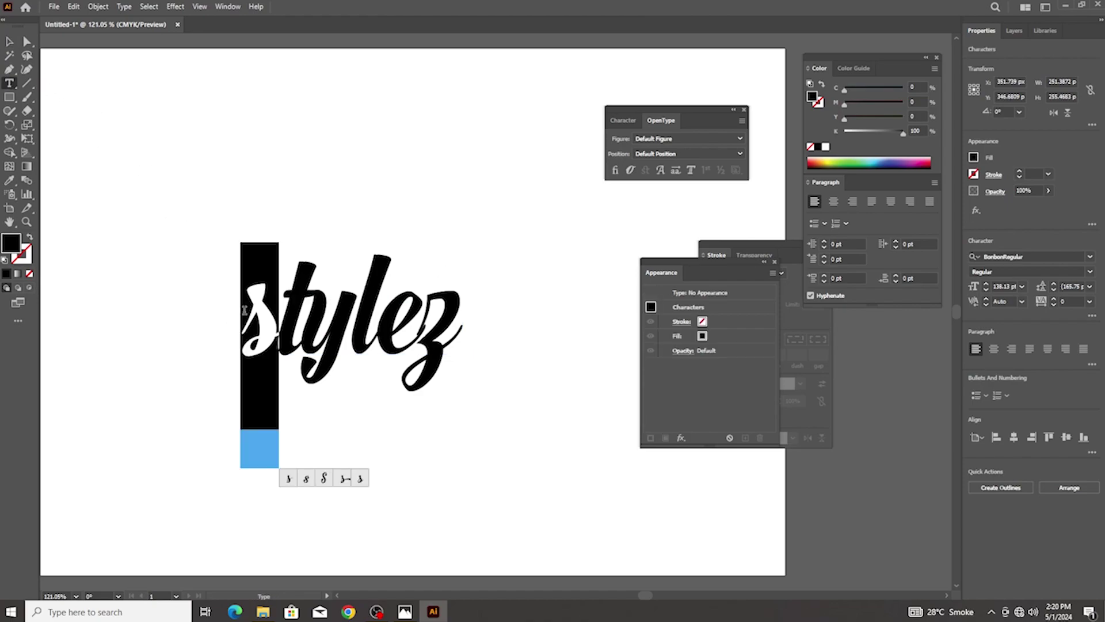
key(BackSpace)
text(S)
drag(285, 280, 245, 295)
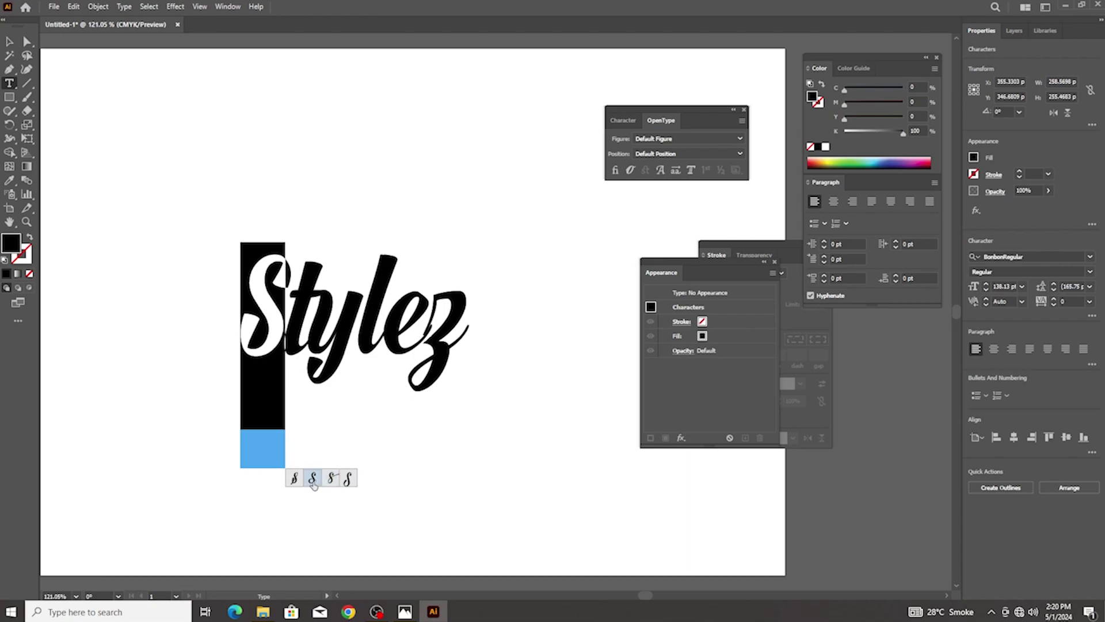
click(313, 479)
Try alternate glyphs for the letter t and apply the stylistic alternate whose crossbar extends over the y
drag(284, 307, 302, 322)
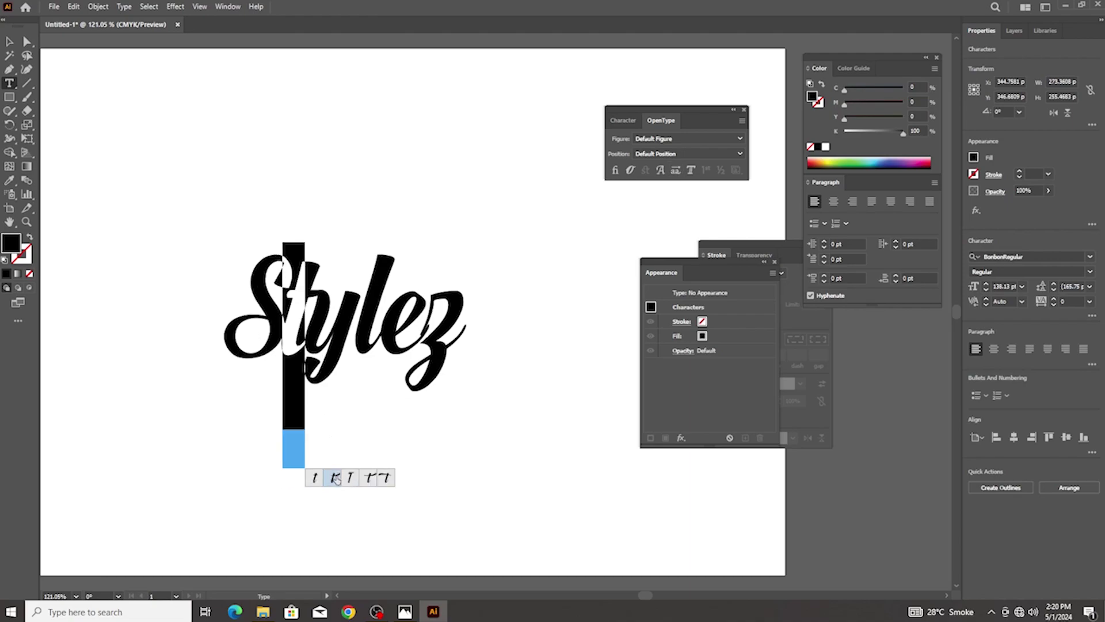
click(335, 477)
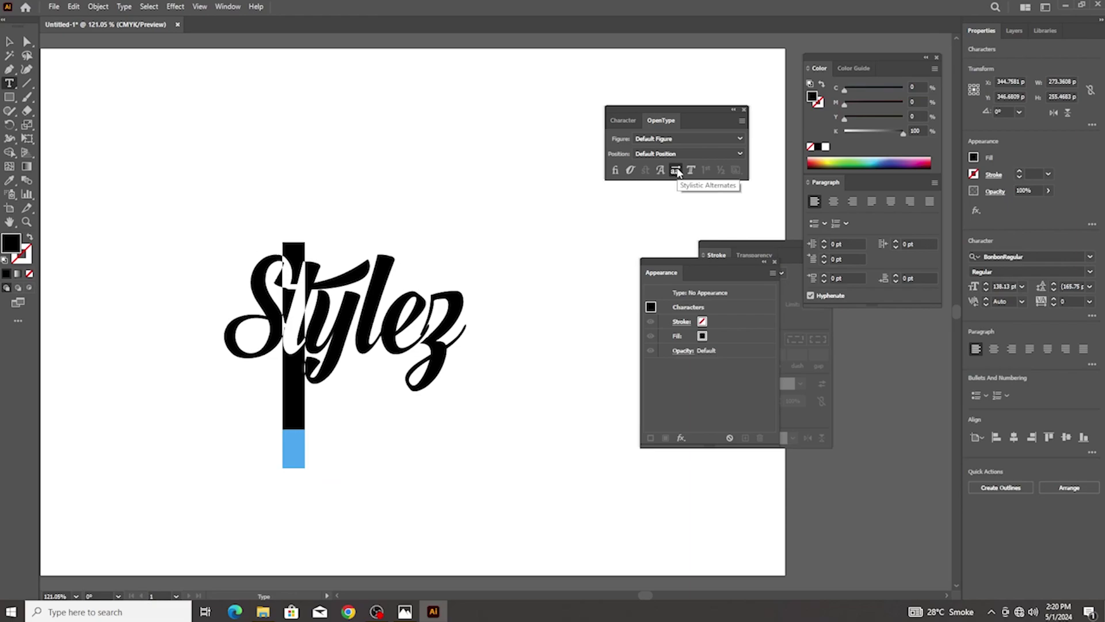
mouse_move(305, 365)
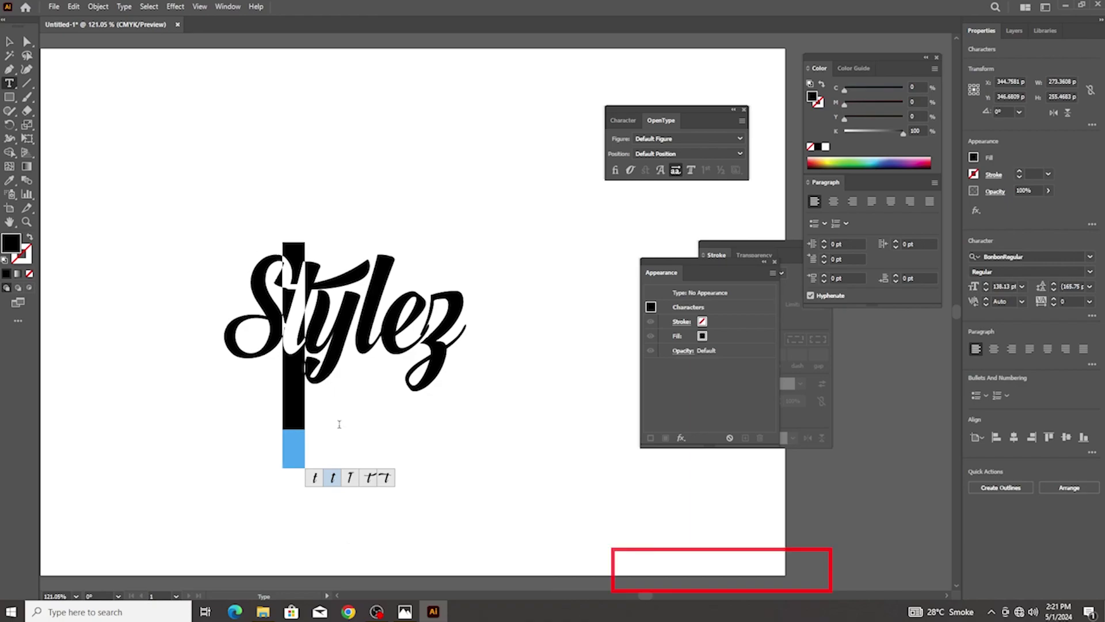
click(369, 477)
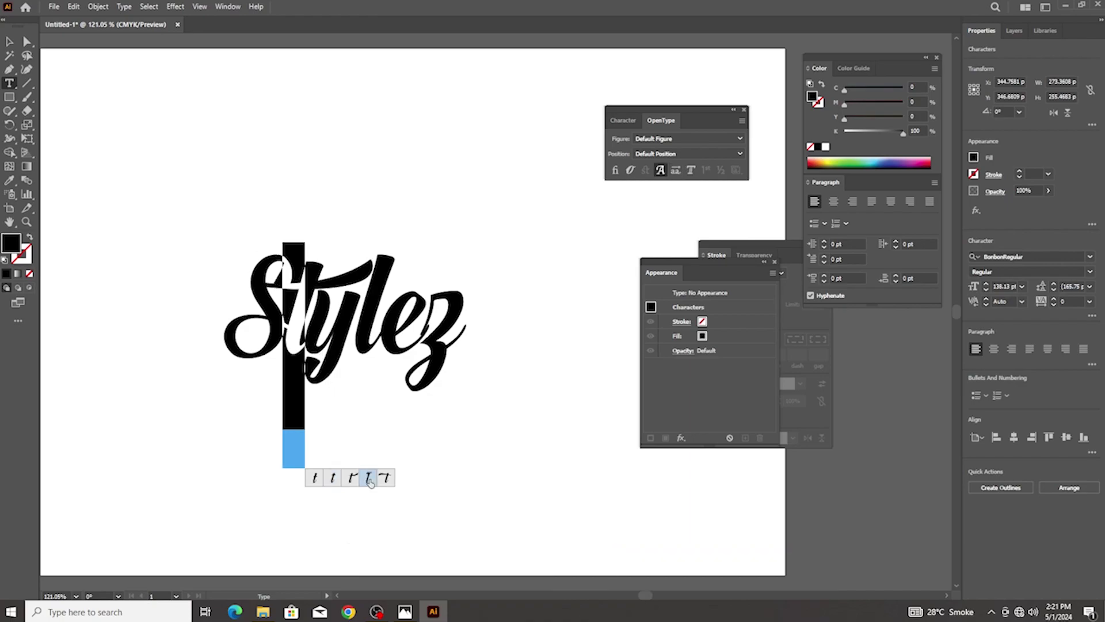
click(334, 477)
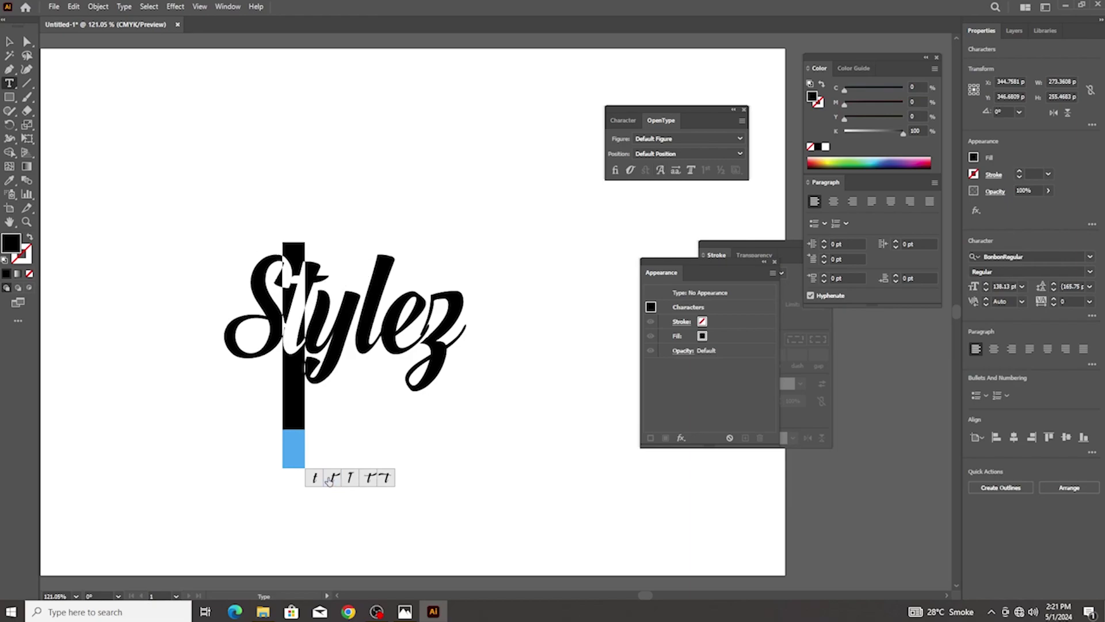
click(335, 477)
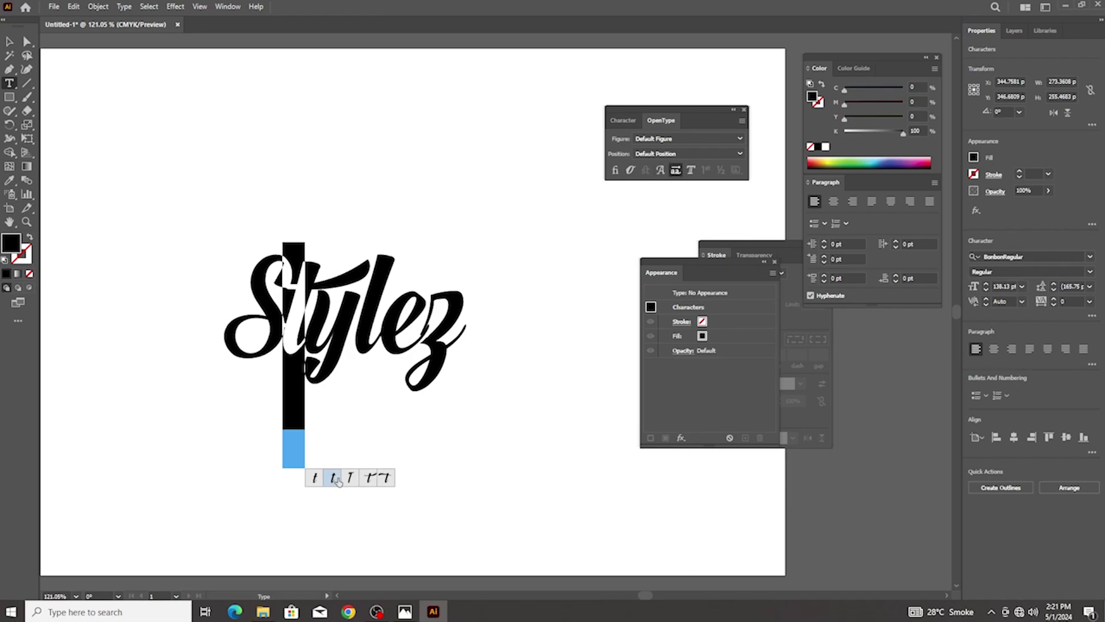
Try alternate glyphs for the letter y, compare them with the reference image in Photos, and apply the stylistic alternate in Illustrator
drag(318, 314, 340, 321)
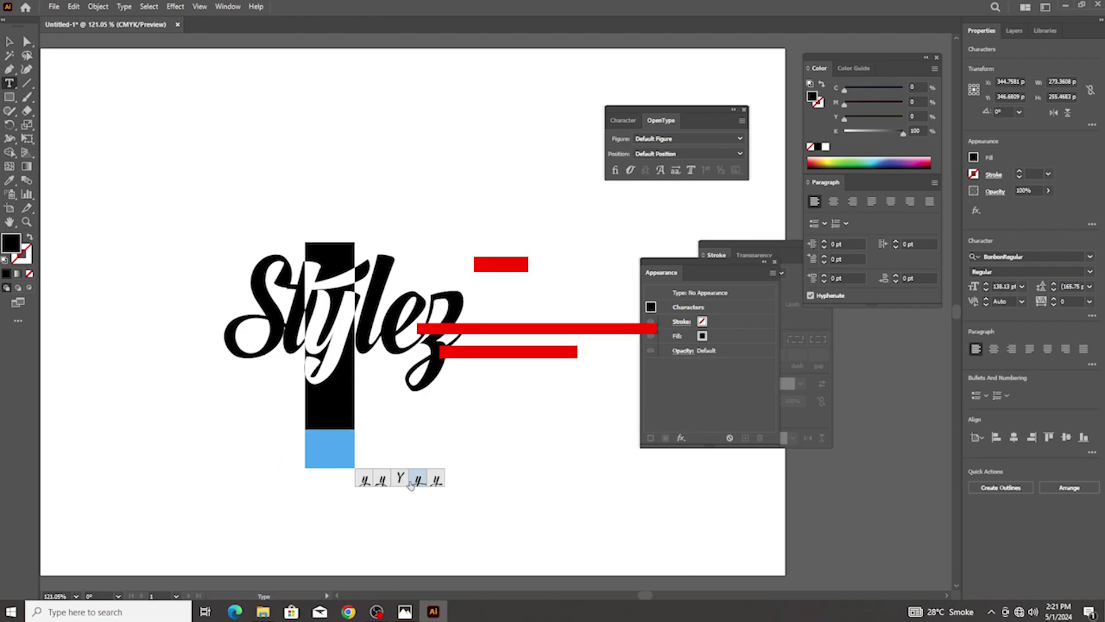
click(375, 484)
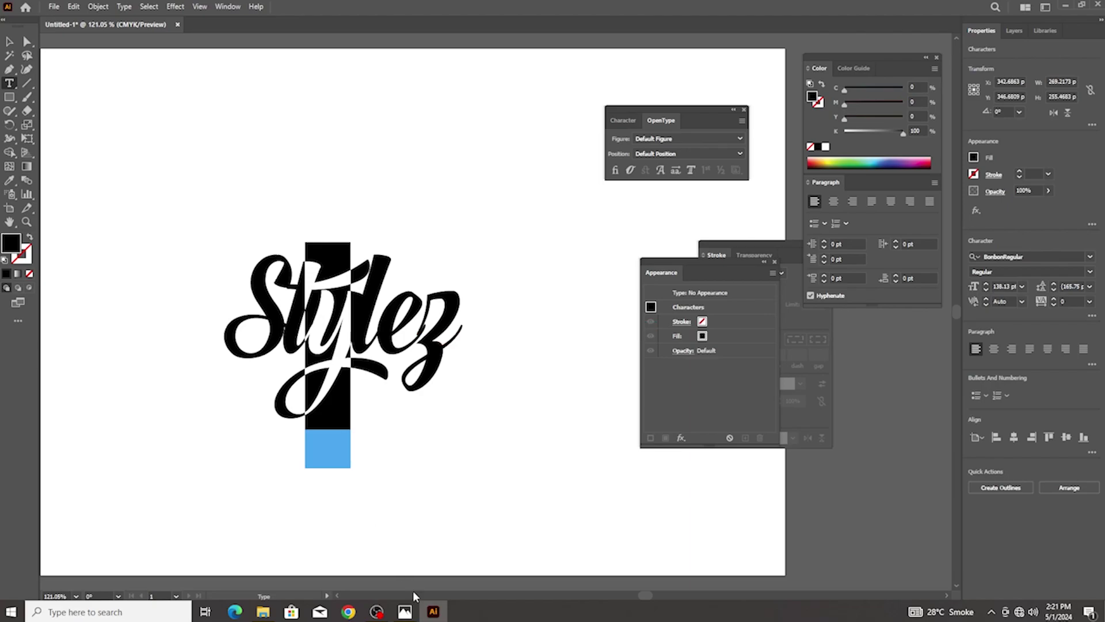
click(404, 611)
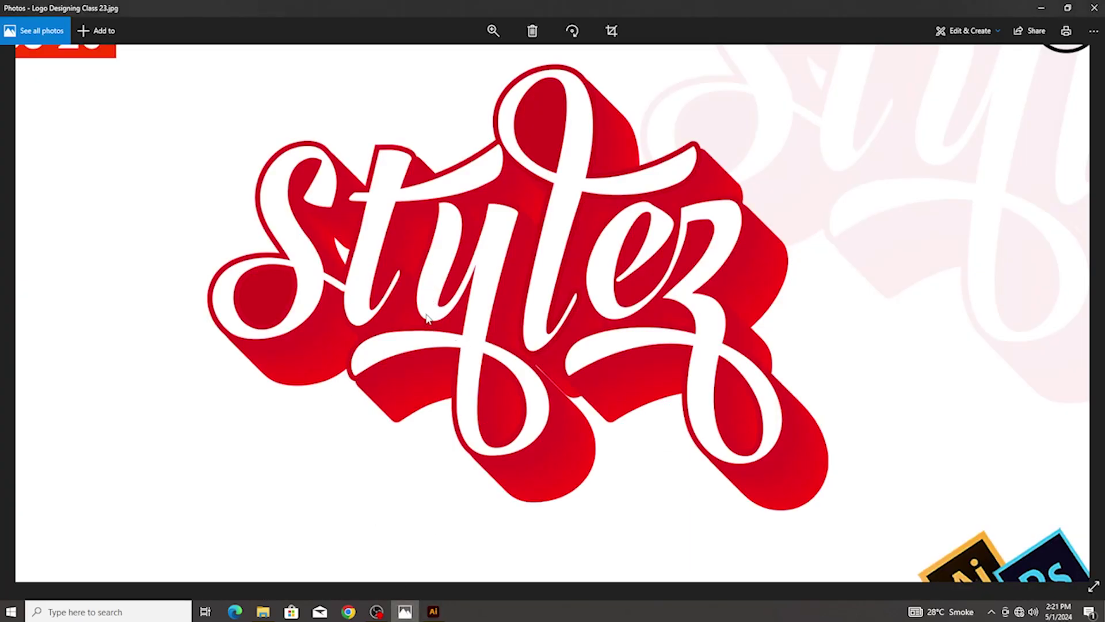
click(433, 611)
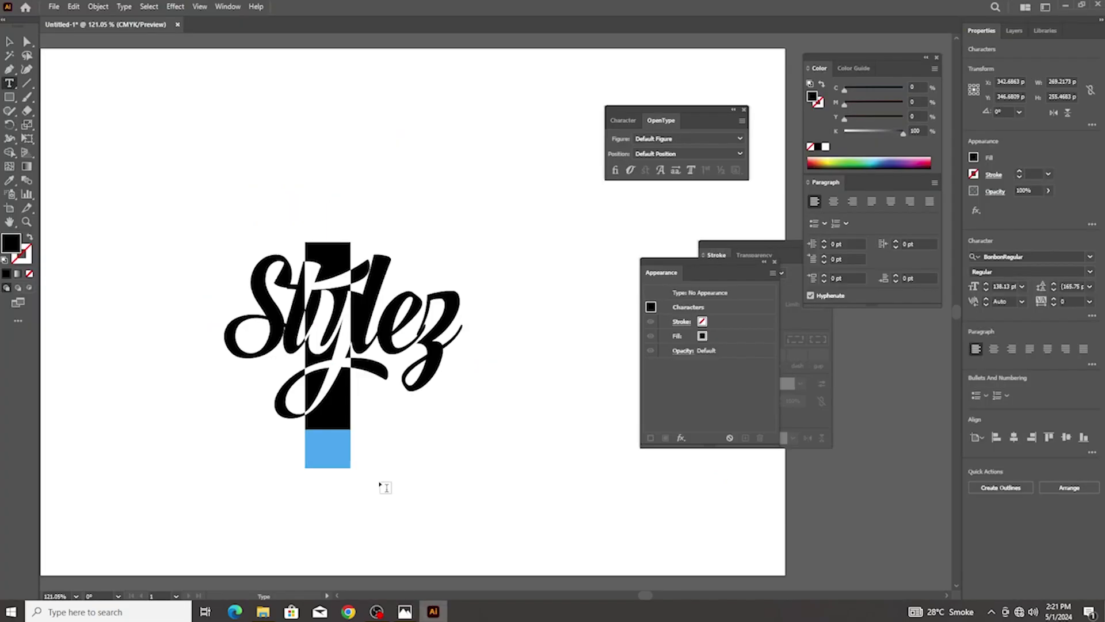
scroll(403, 459, down, 1)
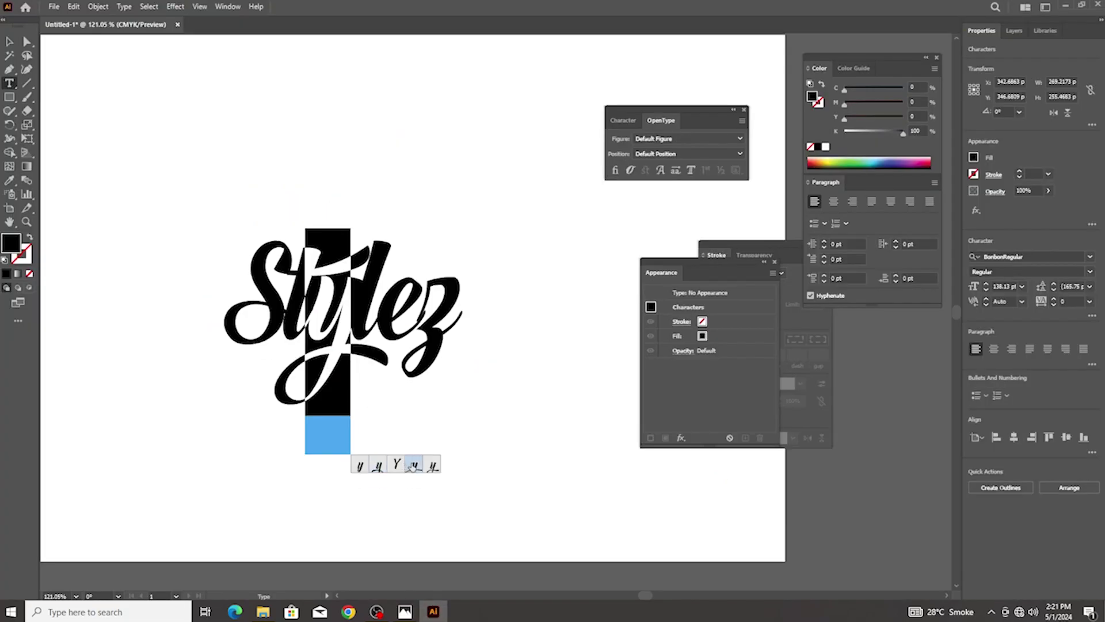
click(661, 171)
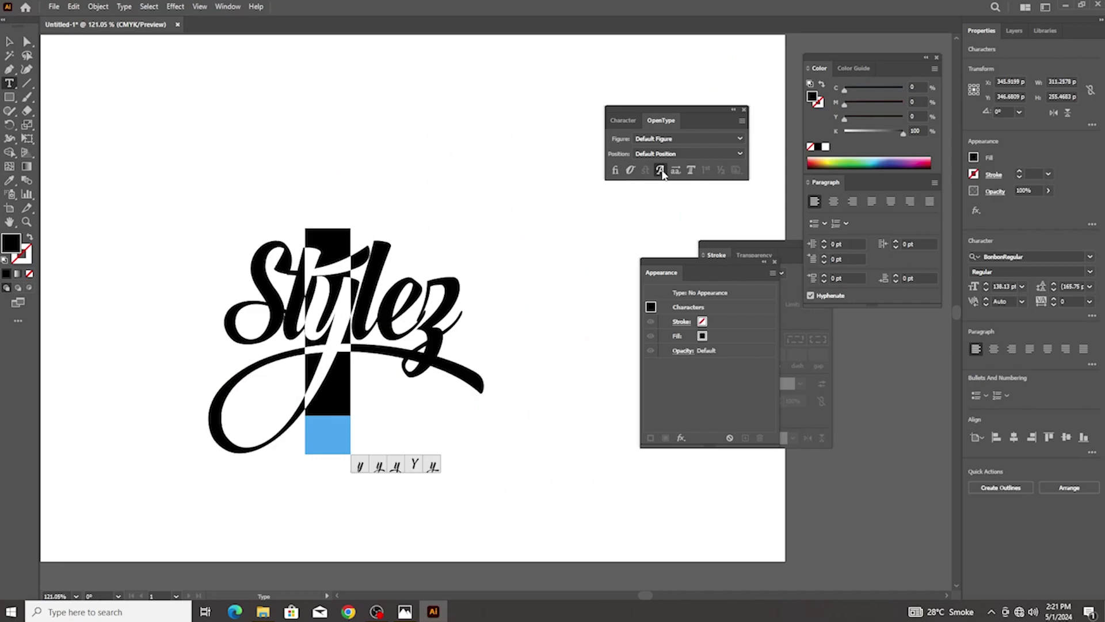
click(676, 171)
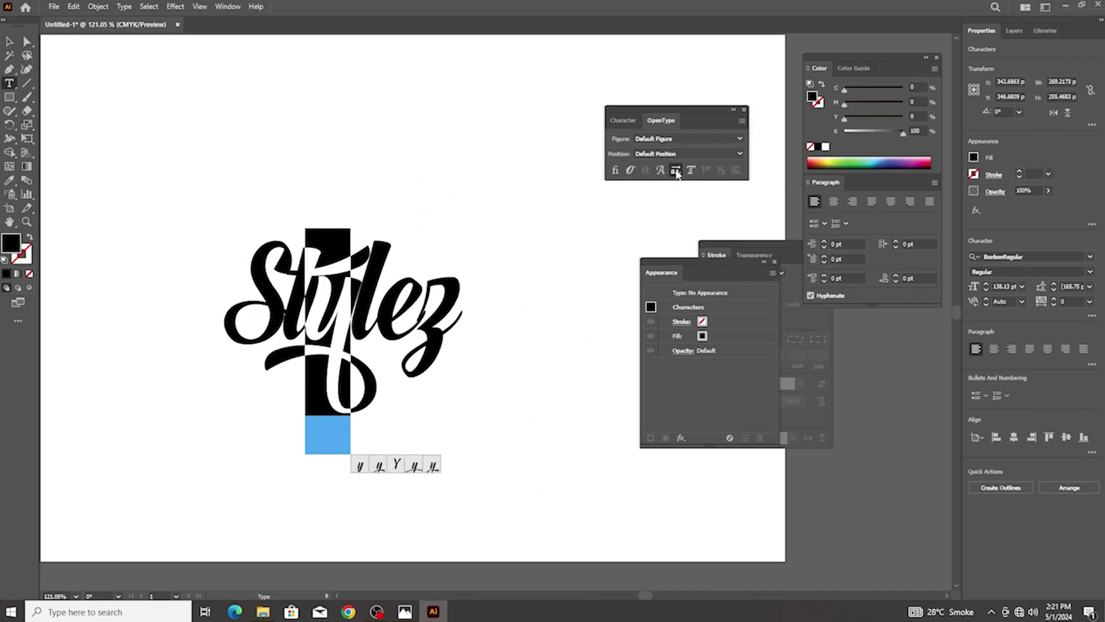
click(370, 277)
click(377, 292)
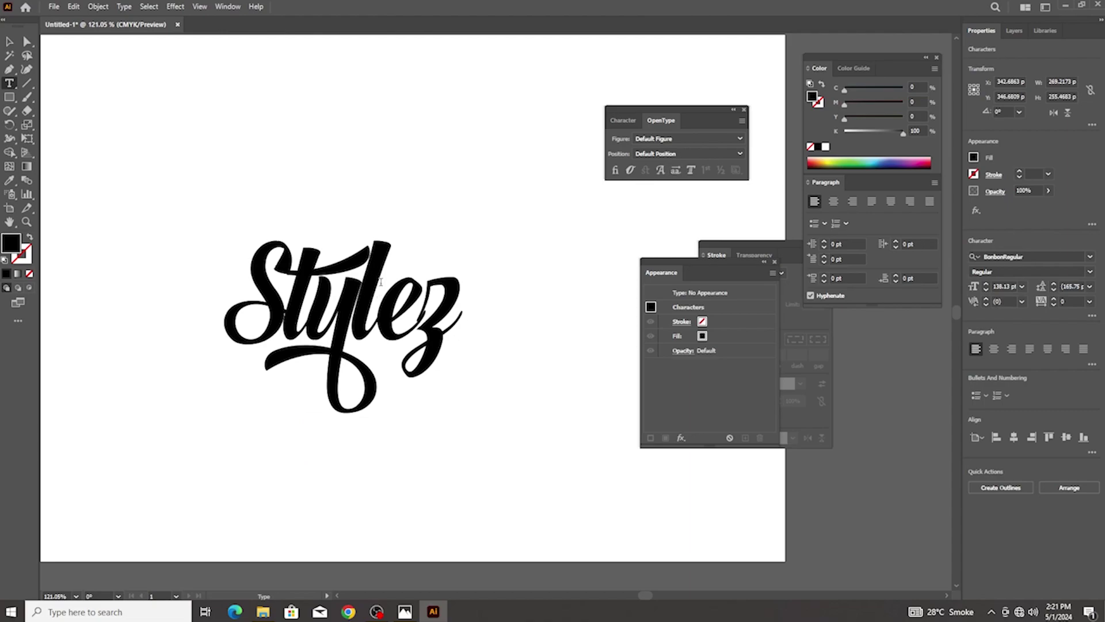
Apply the looped stylistic alternate to the letter l and compare it with the reference image in Photos
drag(361, 287, 376, 286)
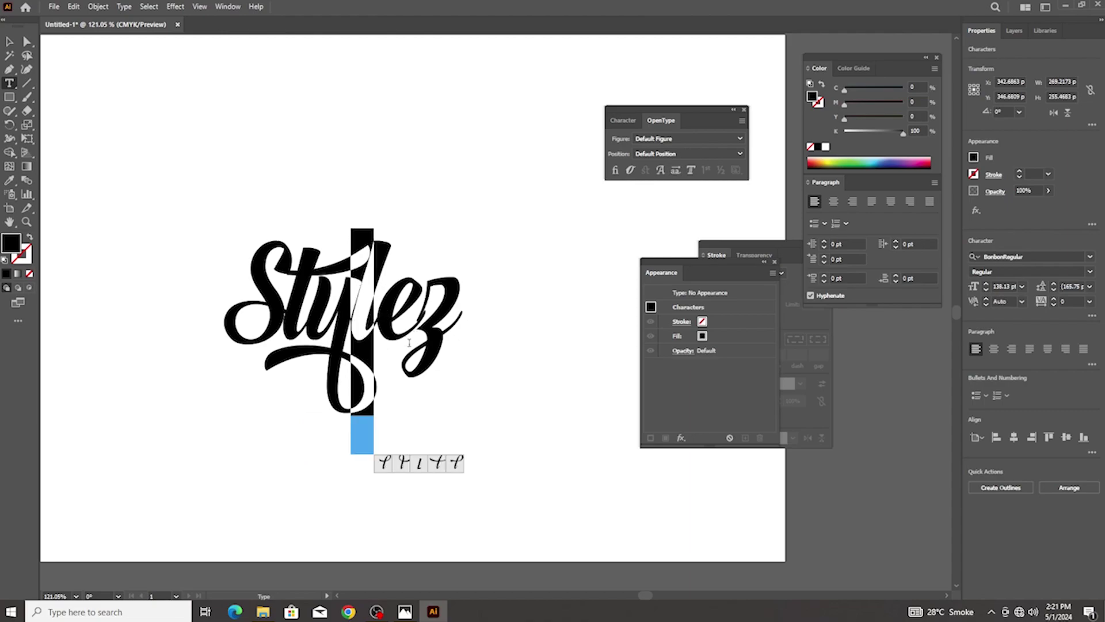
click(403, 464)
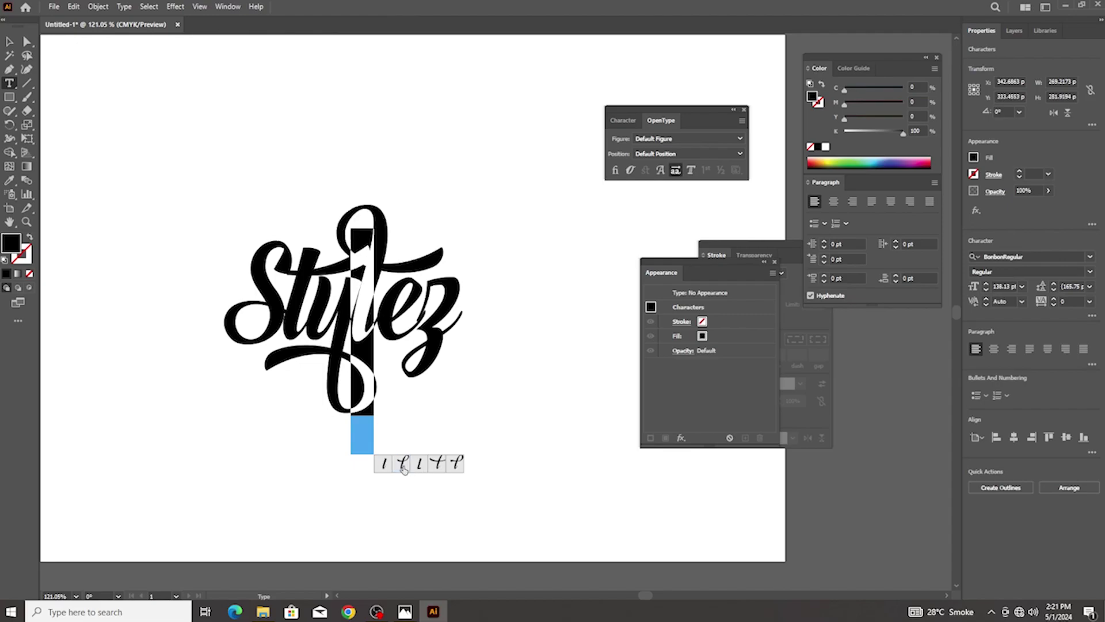
click(404, 611)
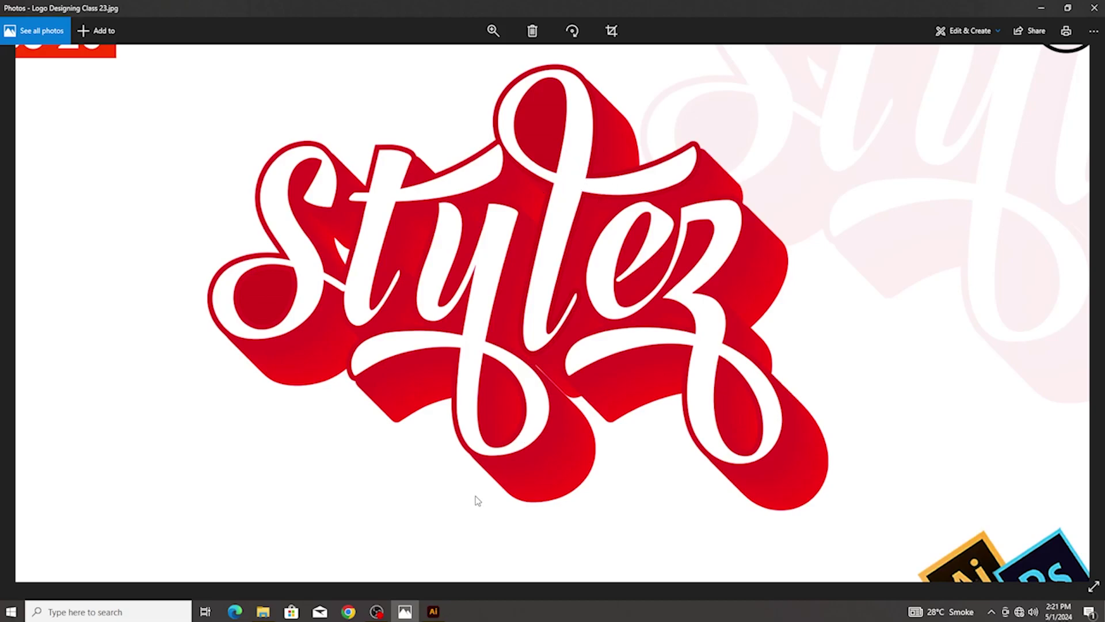
click(433, 611)
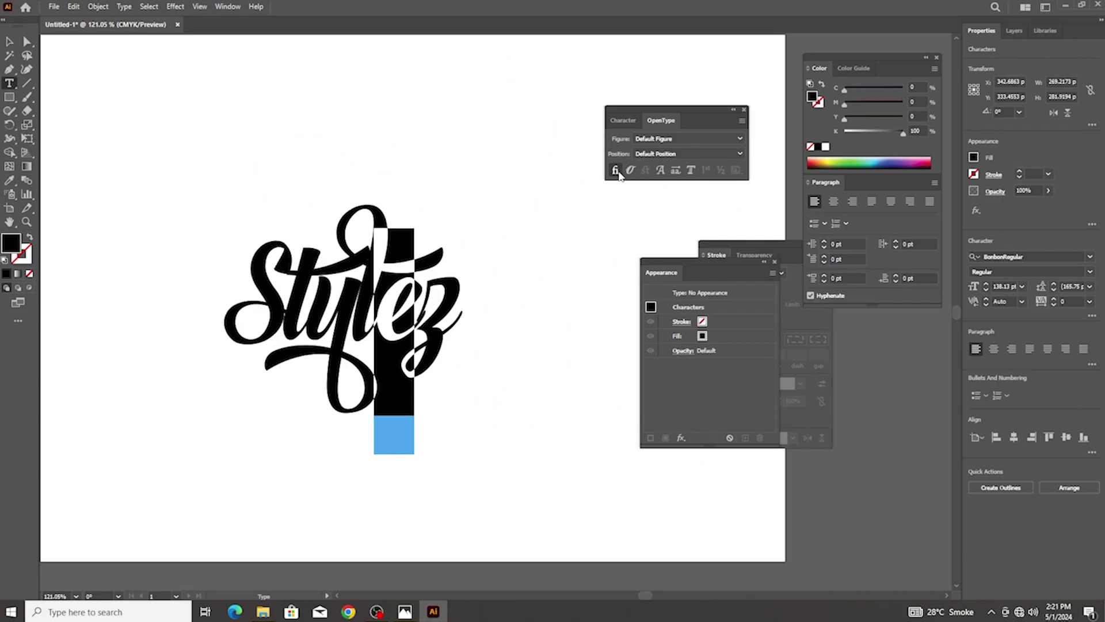
Try the stylistic alternate on the letter e, turn it off again, and check the reference image in Photos
click(675, 172)
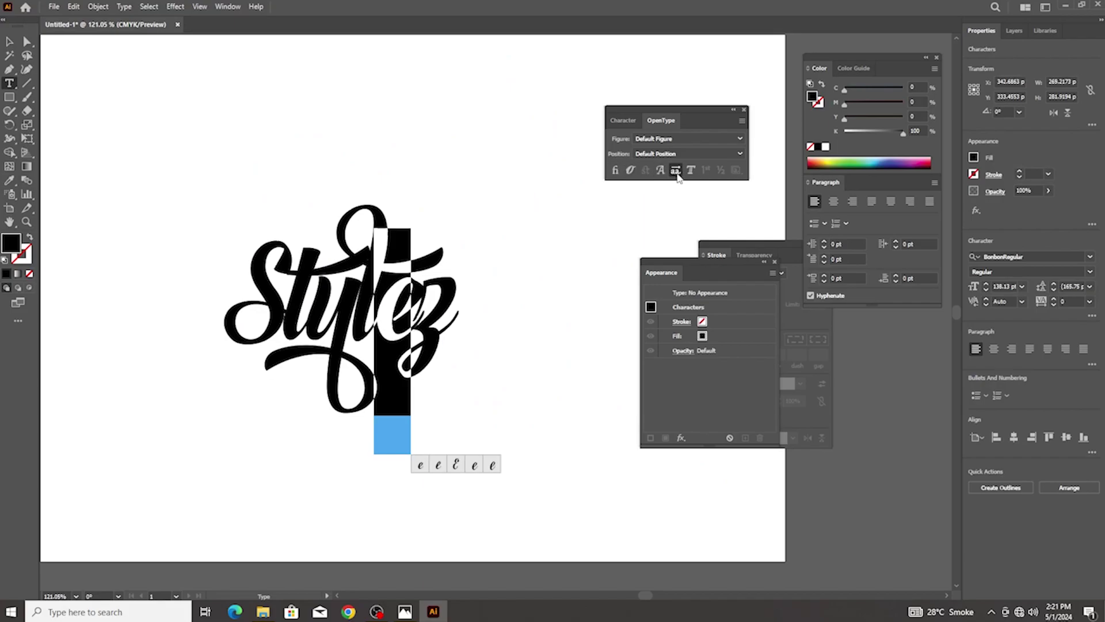
click(676, 171)
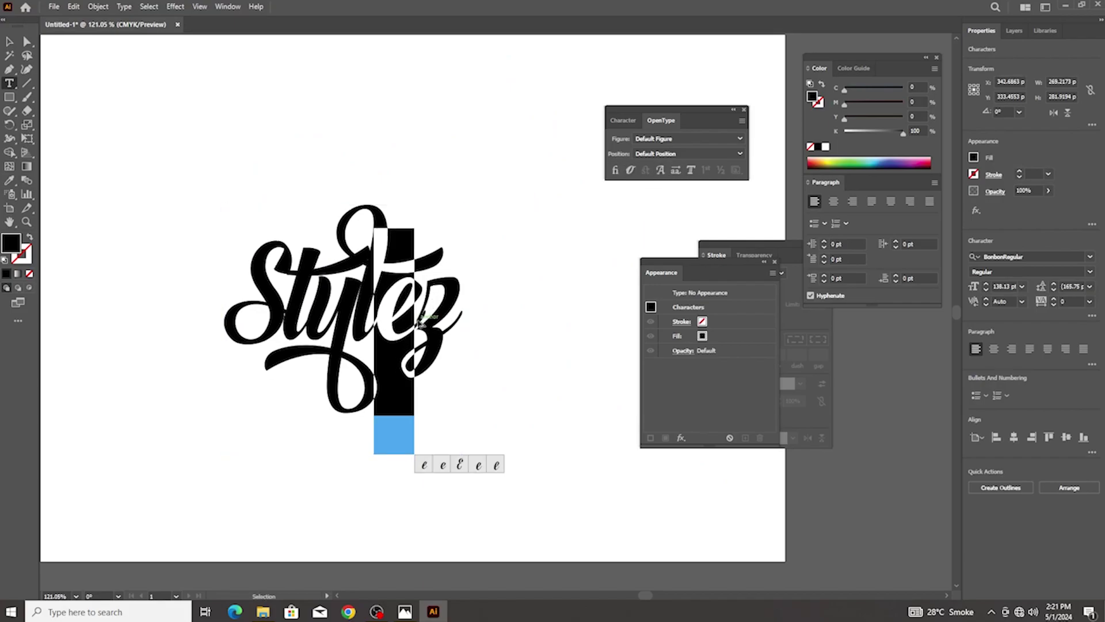
scroll(420, 323, up, 2)
key(alt+Tab)
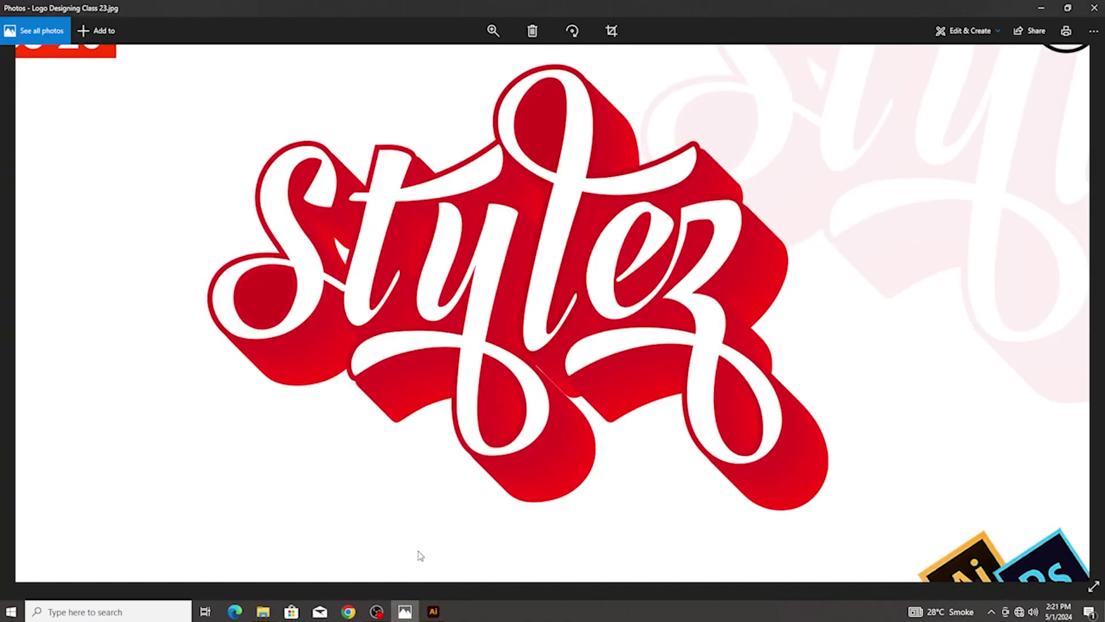
Try contextual, stylistic, titling and swash alternates on the letter e in Illustrator, turn them off, and check the reference image in Photos
click(434, 612)
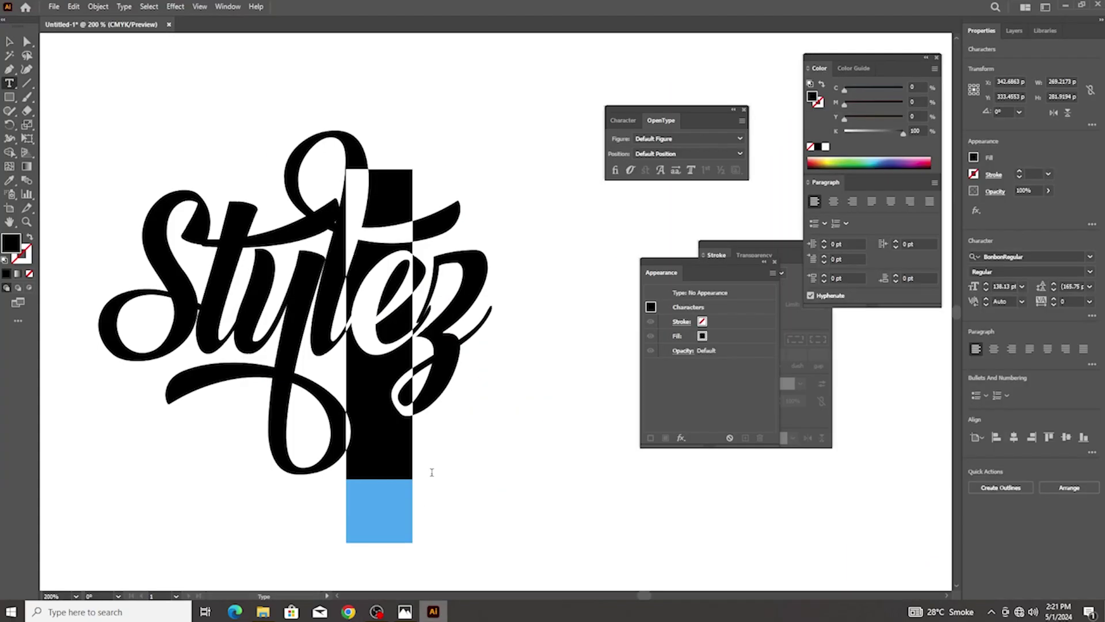
click(621, 173)
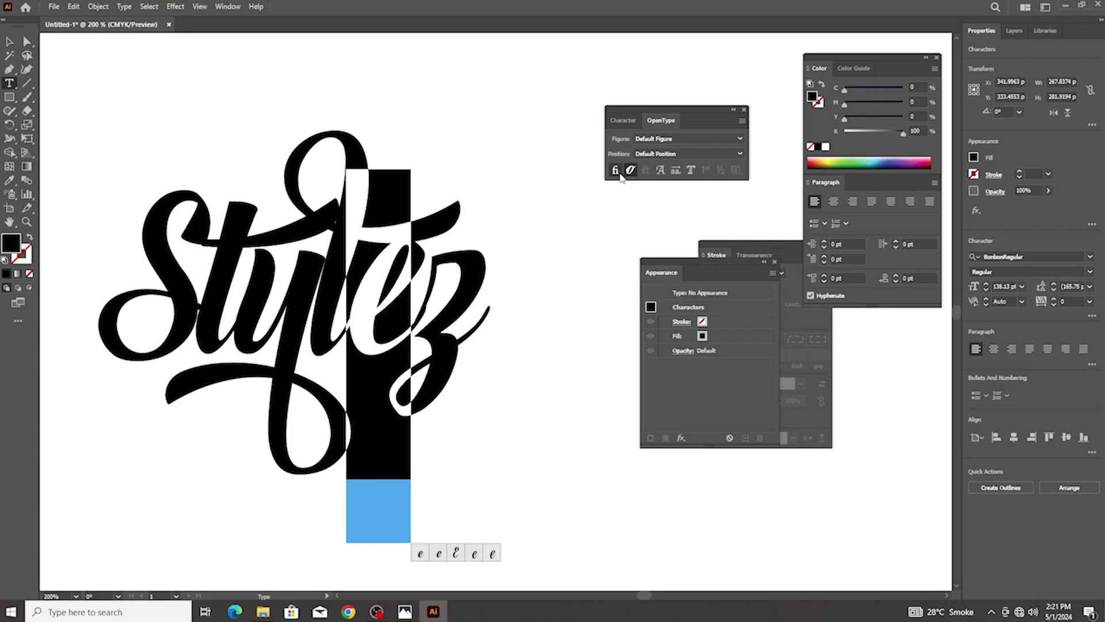
click(631, 169)
click(675, 171)
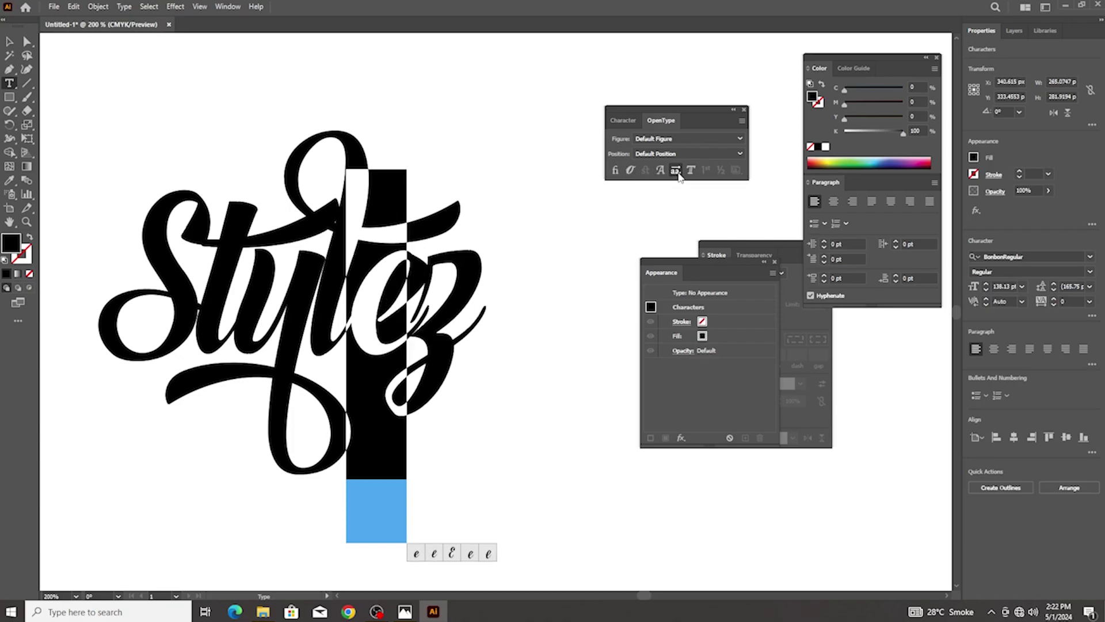
click(691, 169)
click(660, 172)
click(660, 171)
click(660, 170)
click(660, 171)
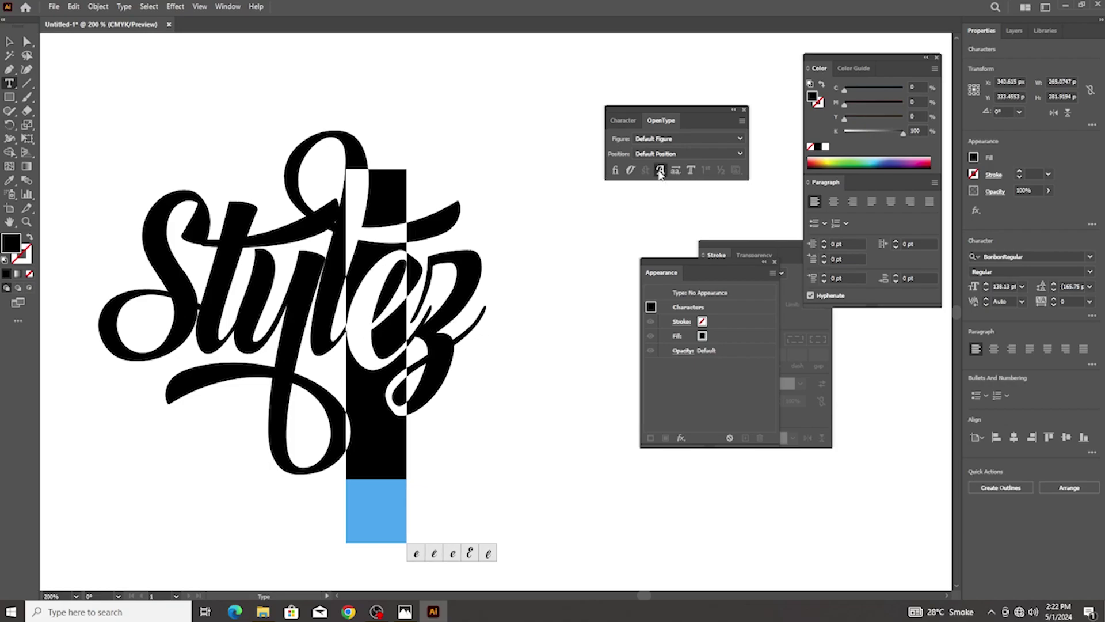
click(660, 171)
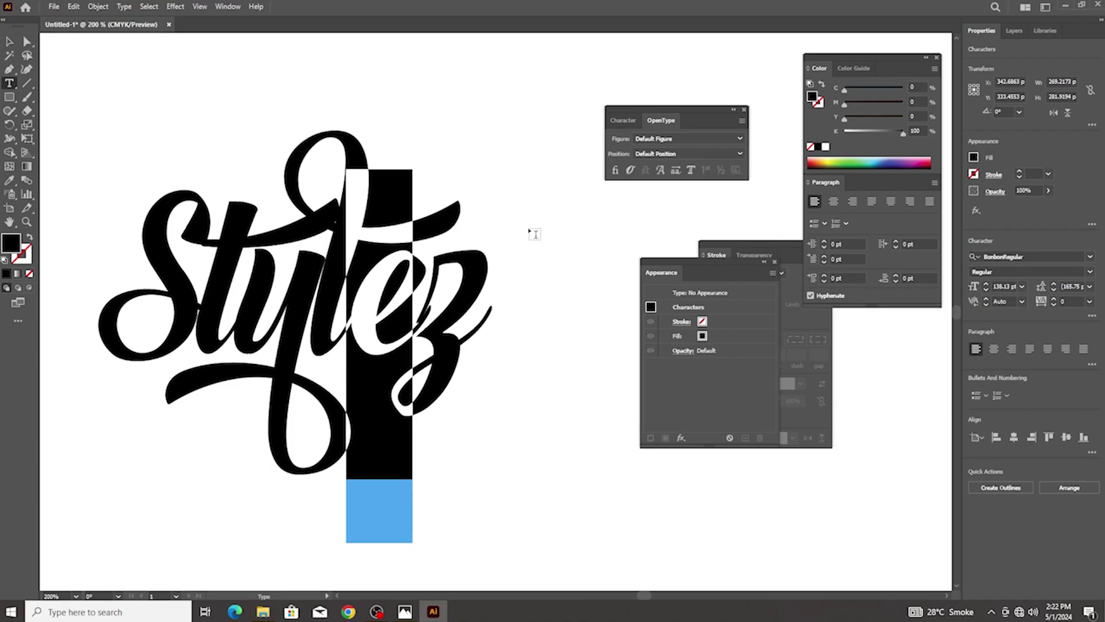
click(405, 612)
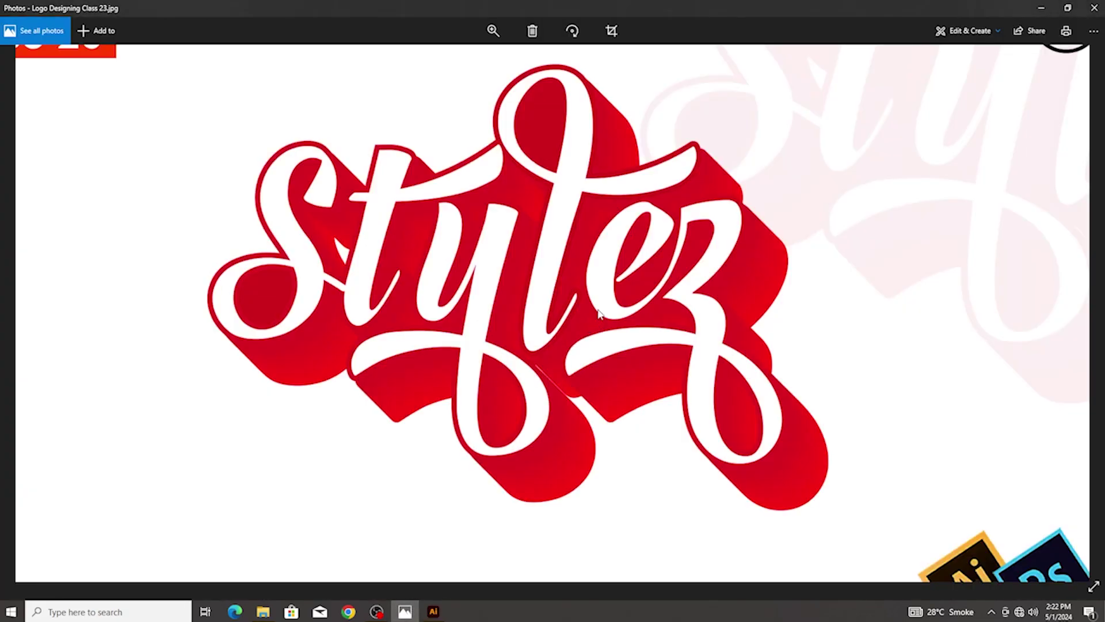
Switch to Illustrator, try the swash, stylistic, titling and contextual alternates on the letter z, and turn them off again
click(434, 611)
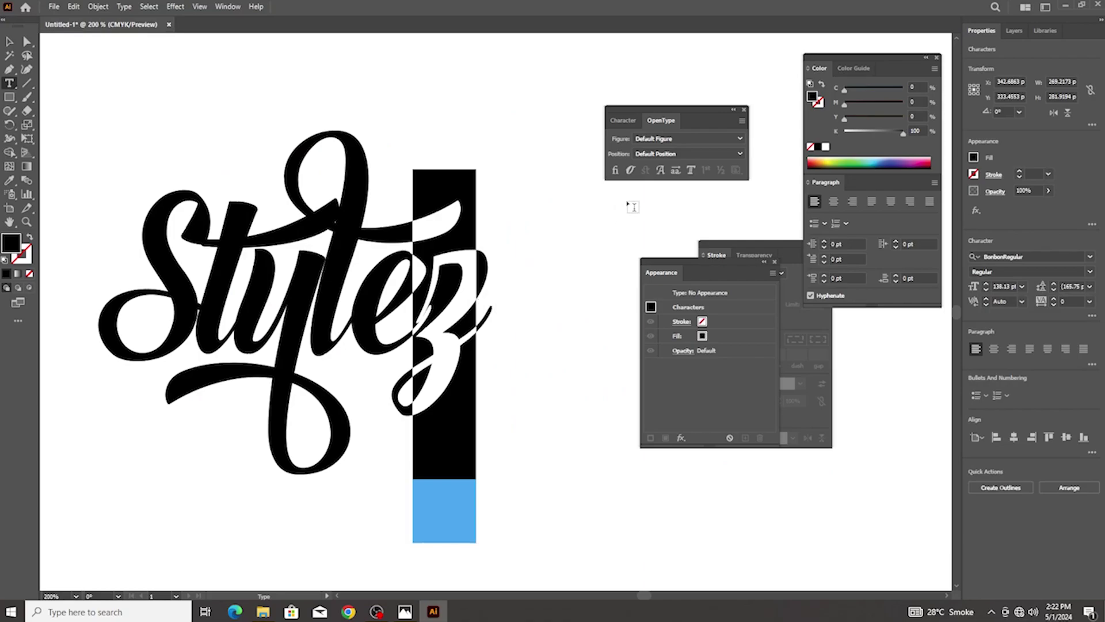
click(660, 171)
click(677, 173)
click(677, 174)
click(679, 176)
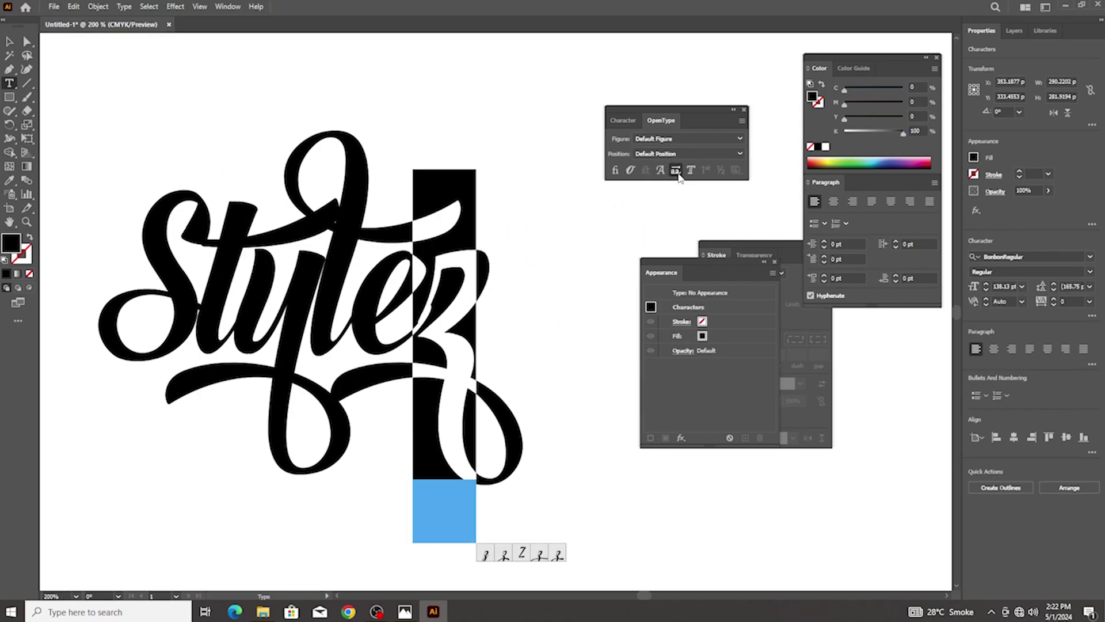
click(678, 174)
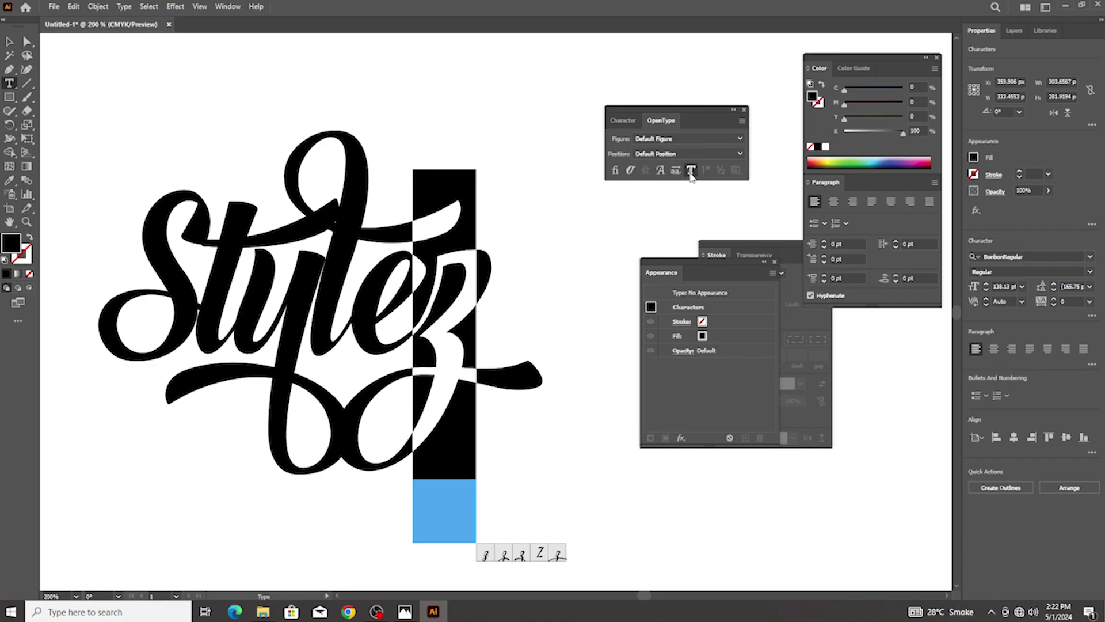
click(678, 174)
click(630, 172)
click(630, 173)
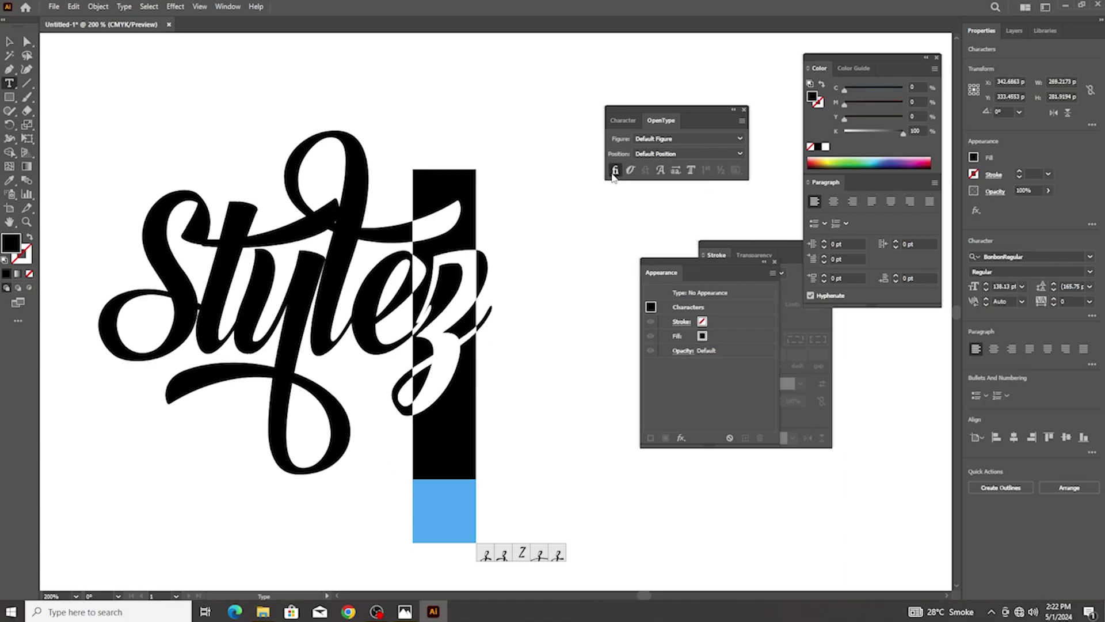
Retry the alternates on the letter z, turn them off, and compare the plain z with the reference image in Photos
click(678, 175)
click(678, 175)
scroll(350, 307, down, 1)
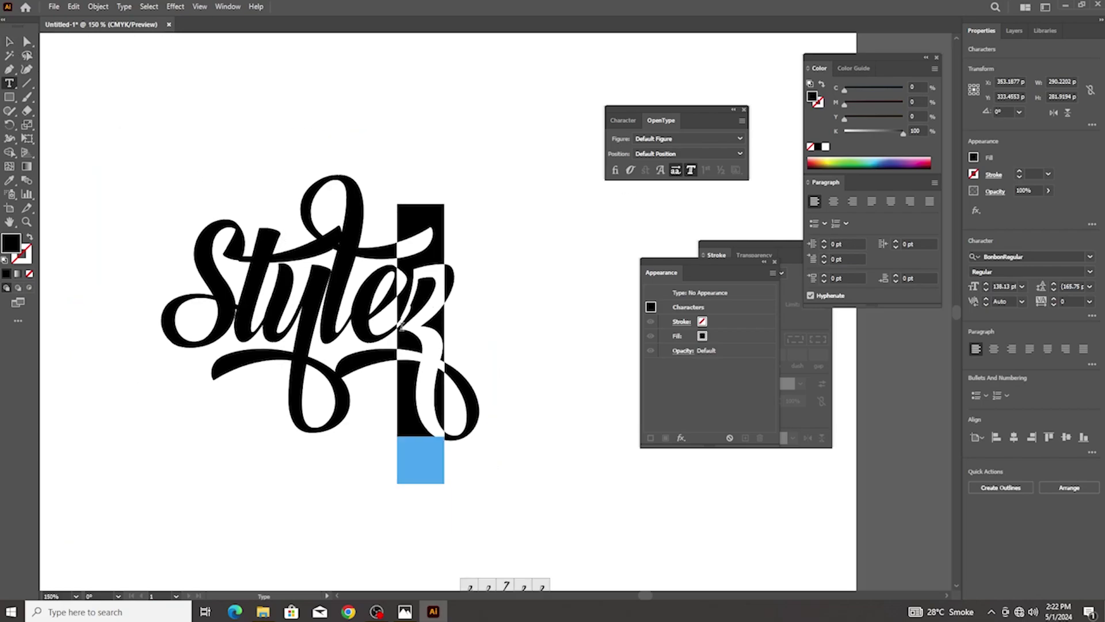
click(692, 171)
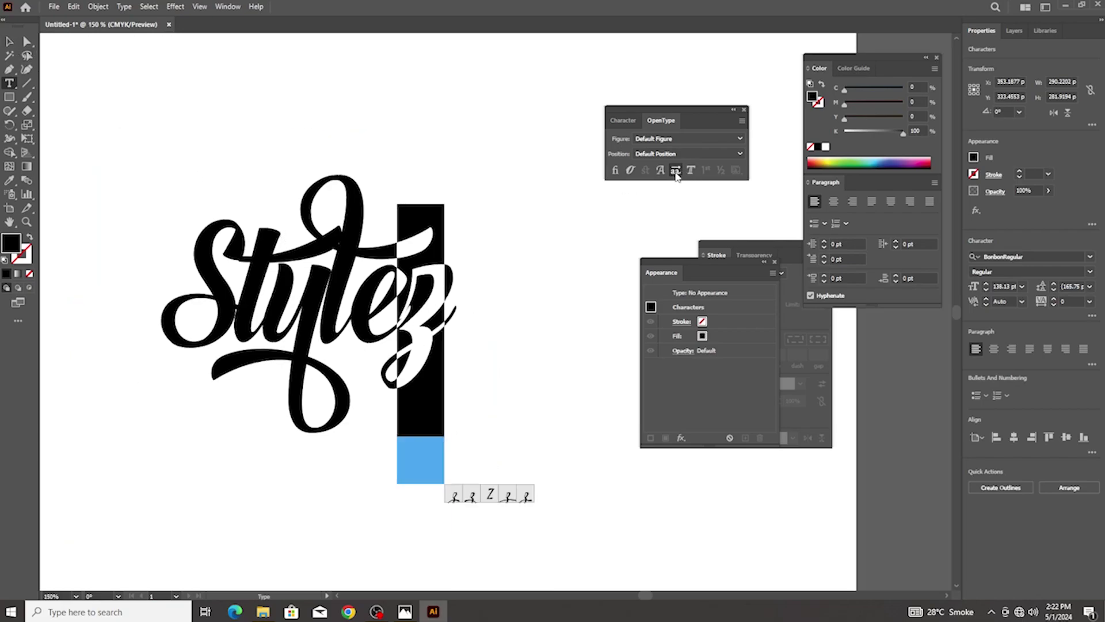
click(660, 171)
click(660, 171)
click(630, 171)
click(629, 172)
click(405, 611)
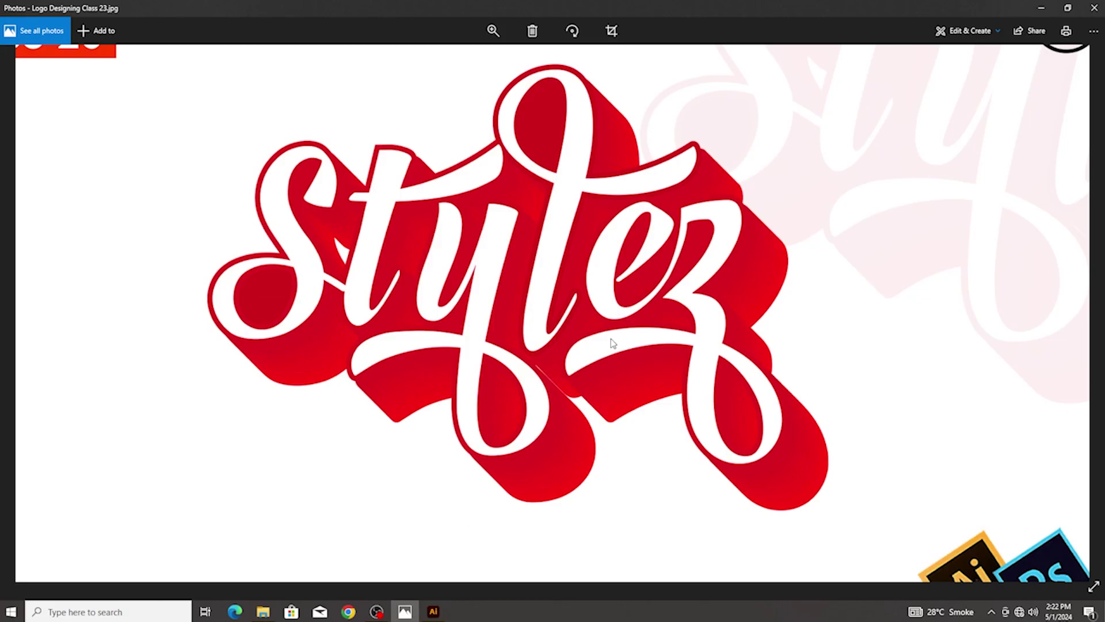
click(433, 611)
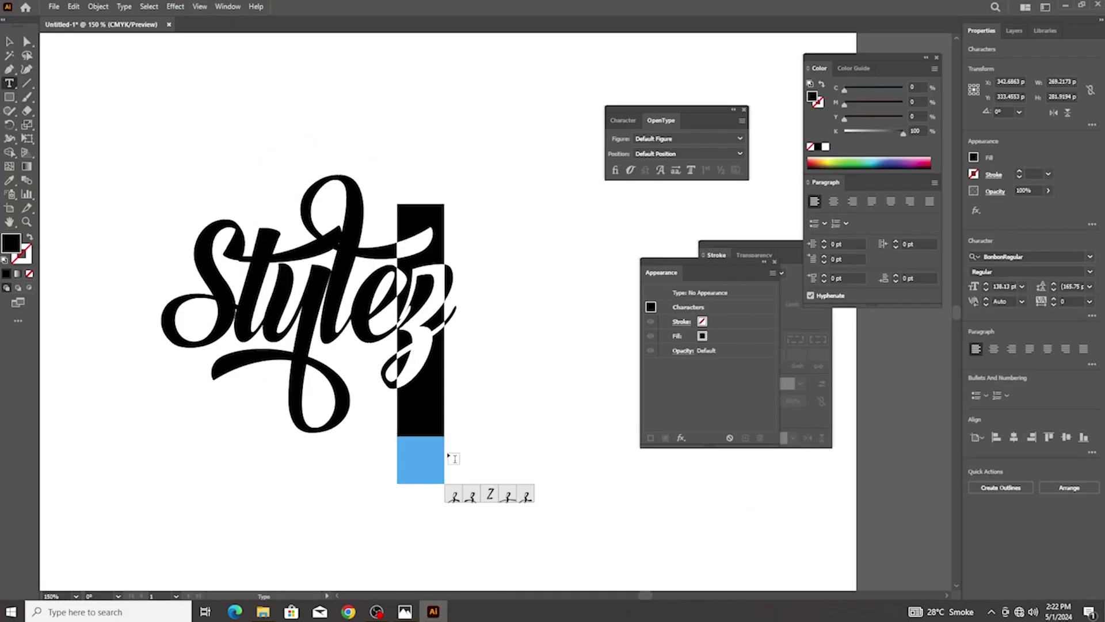
Apply the looped stylistic alternate to the letter z and select the whole Stylez lettering as one text object
click(661, 171)
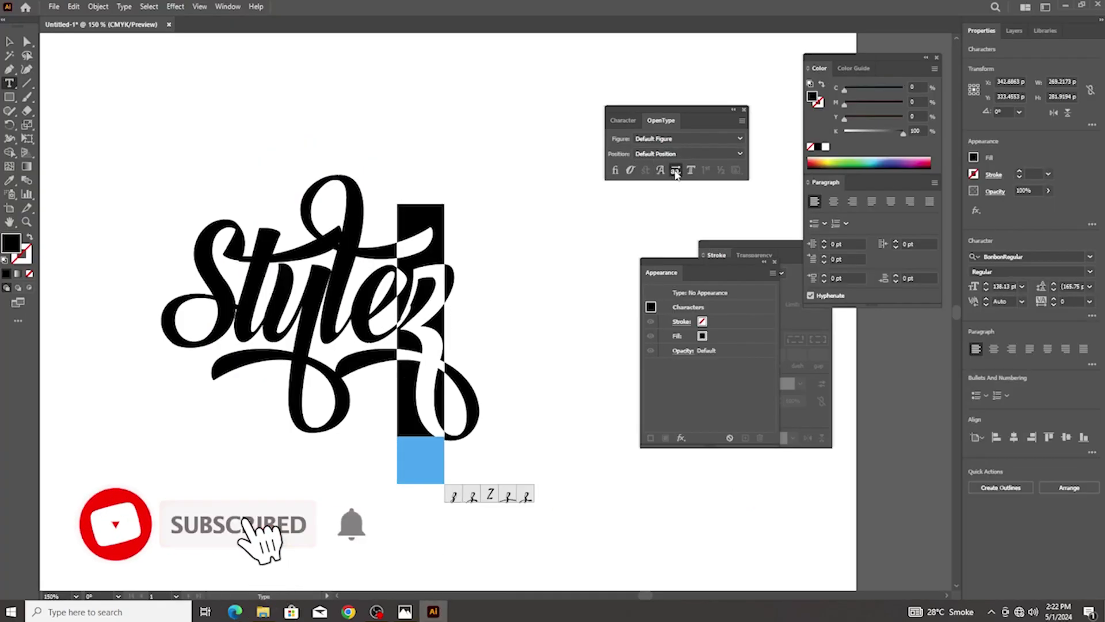
scroll(488, 328, down, 3)
scroll(430, 322, up, 1)
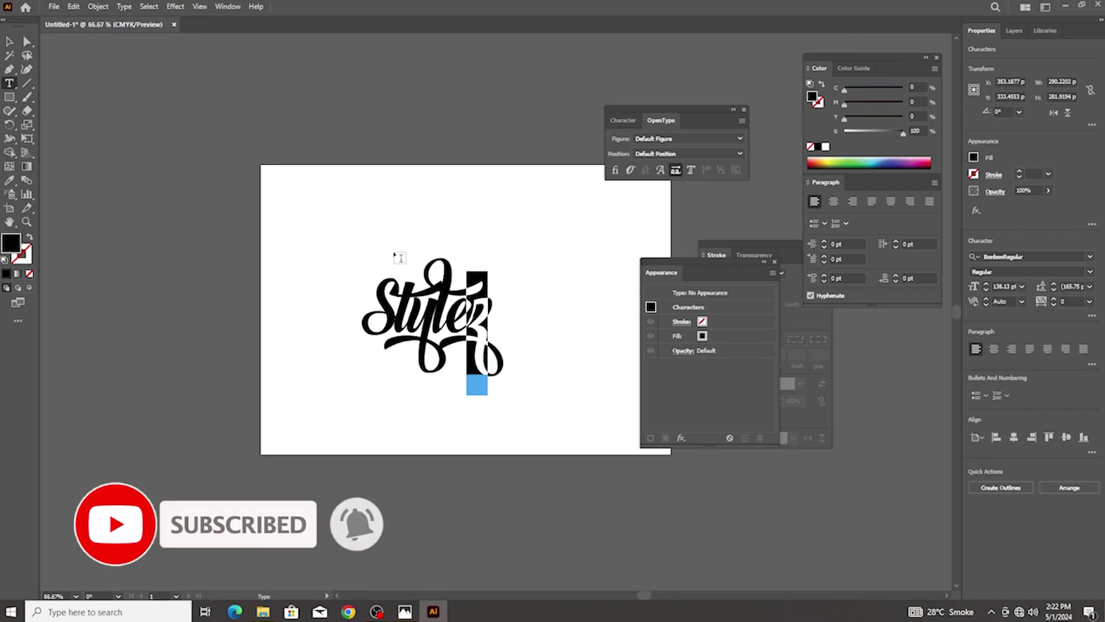
click(9, 42)
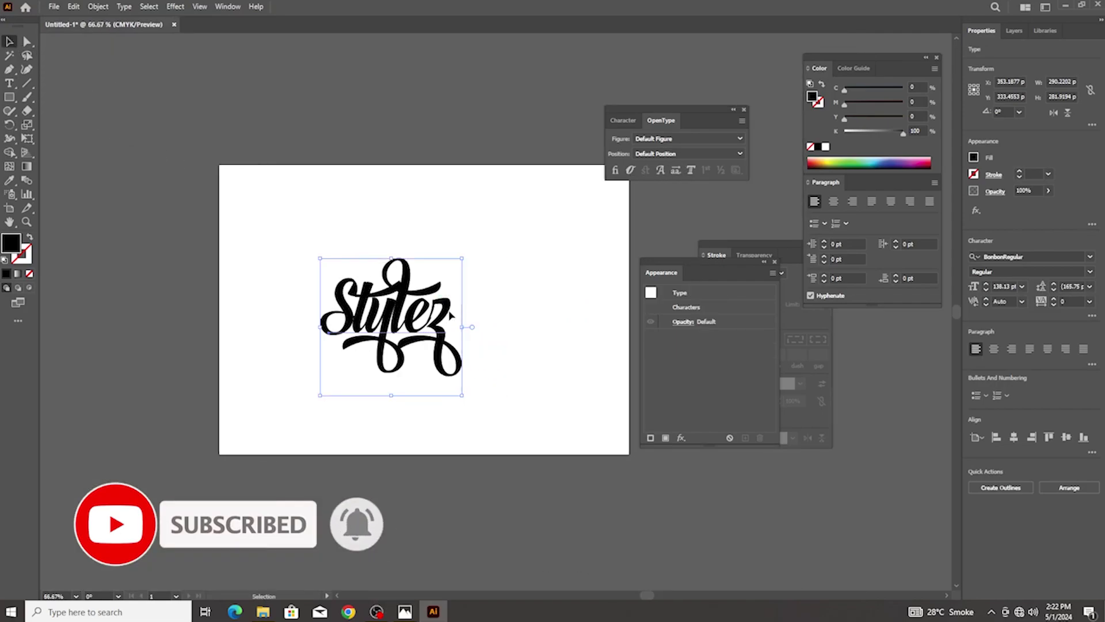
scroll(458, 290, up, 2)
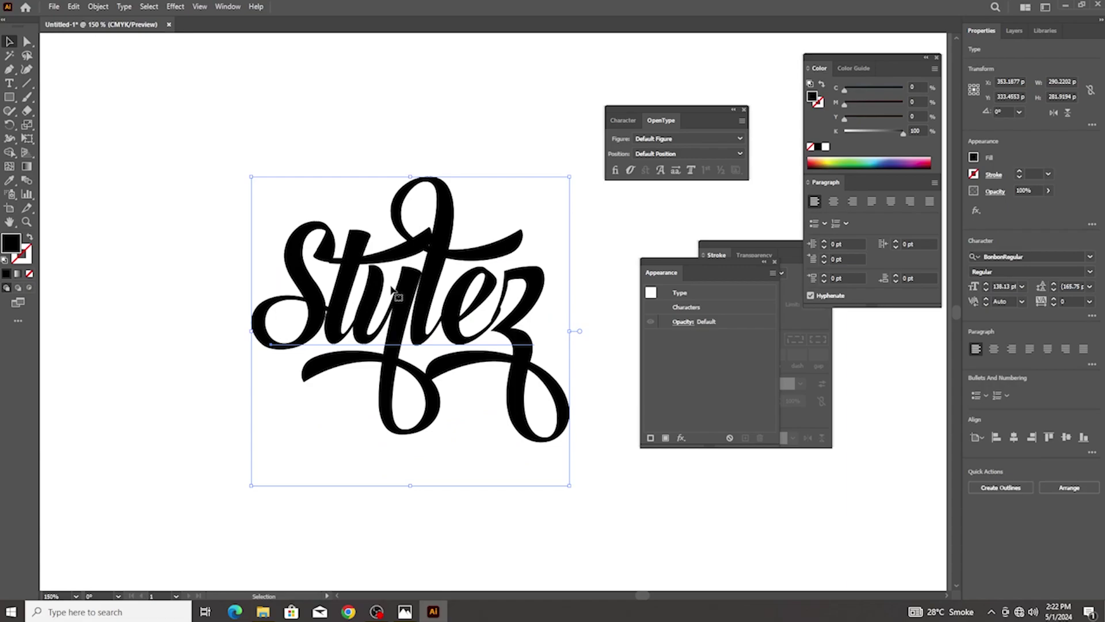
Check the reference image in Photos, return to Illustrator and set the tracking of the Stylez text to 40
click(406, 611)
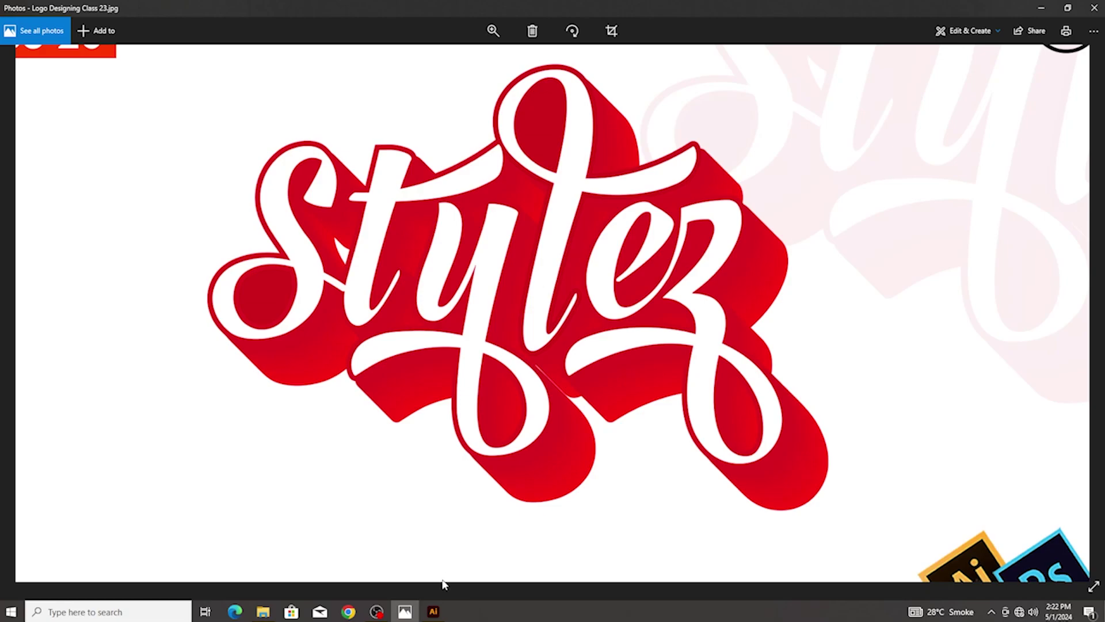
click(434, 611)
click(468, 286)
click(627, 121)
click(704, 183)
scroll(703, 184, up, 20)
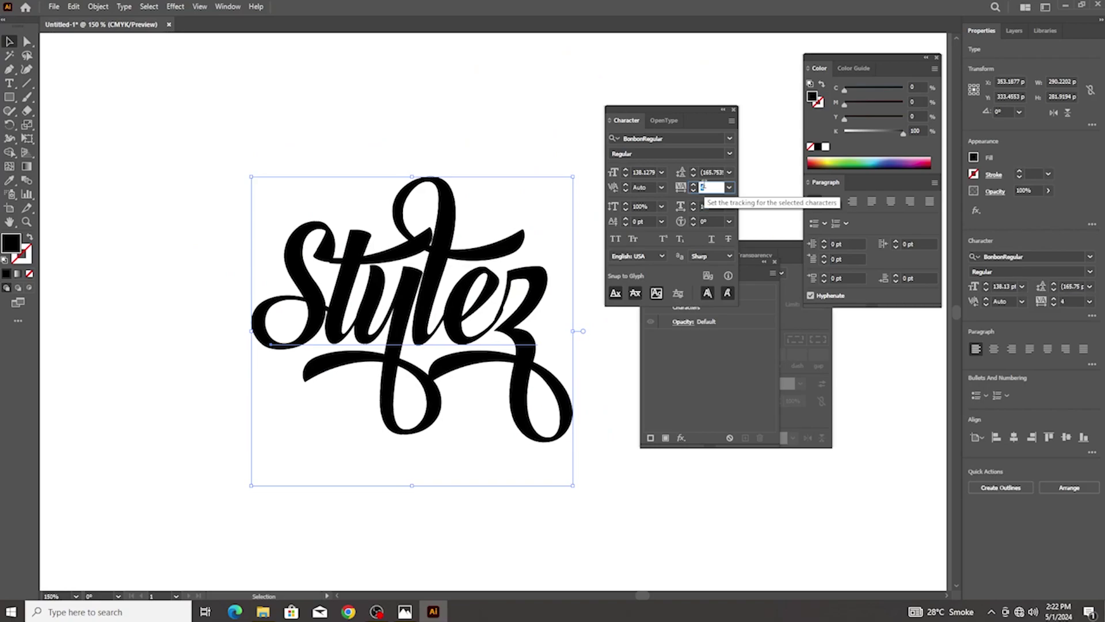
scroll(704, 184, up, 8)
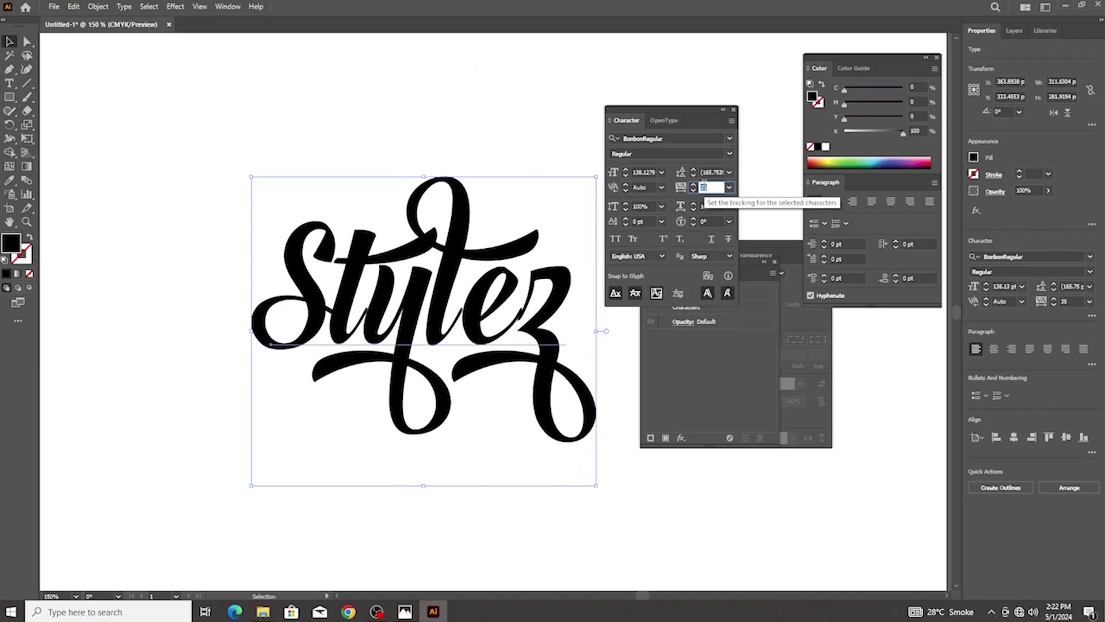
scroll(704, 184, up, 5)
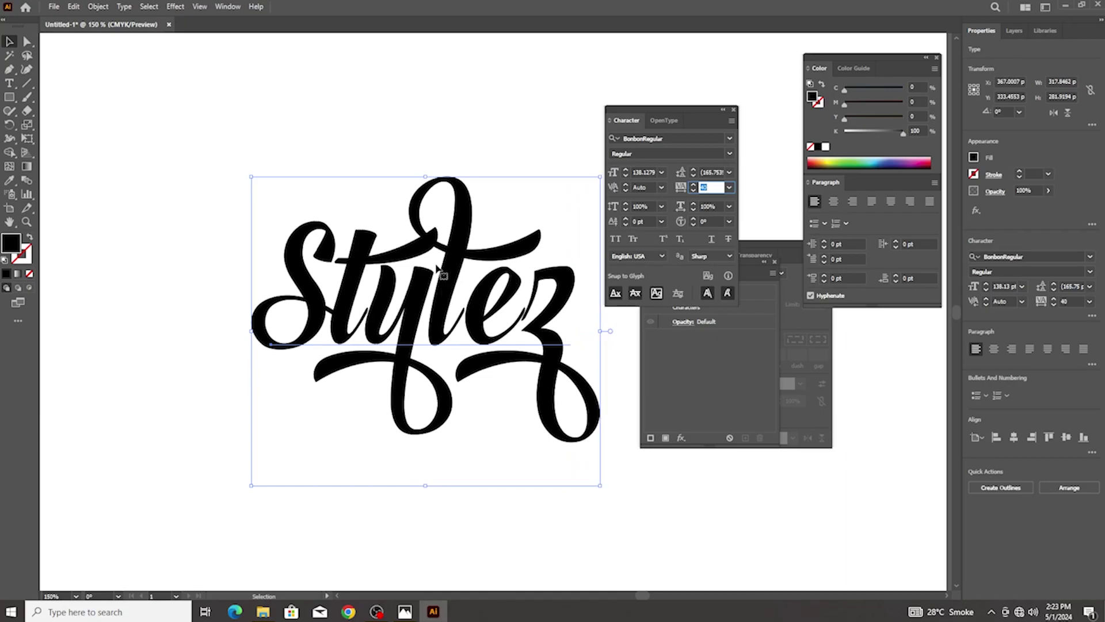
Convert the Stylez text to outlines, ungroup it into separate letters and deselect them
right_click(442, 242)
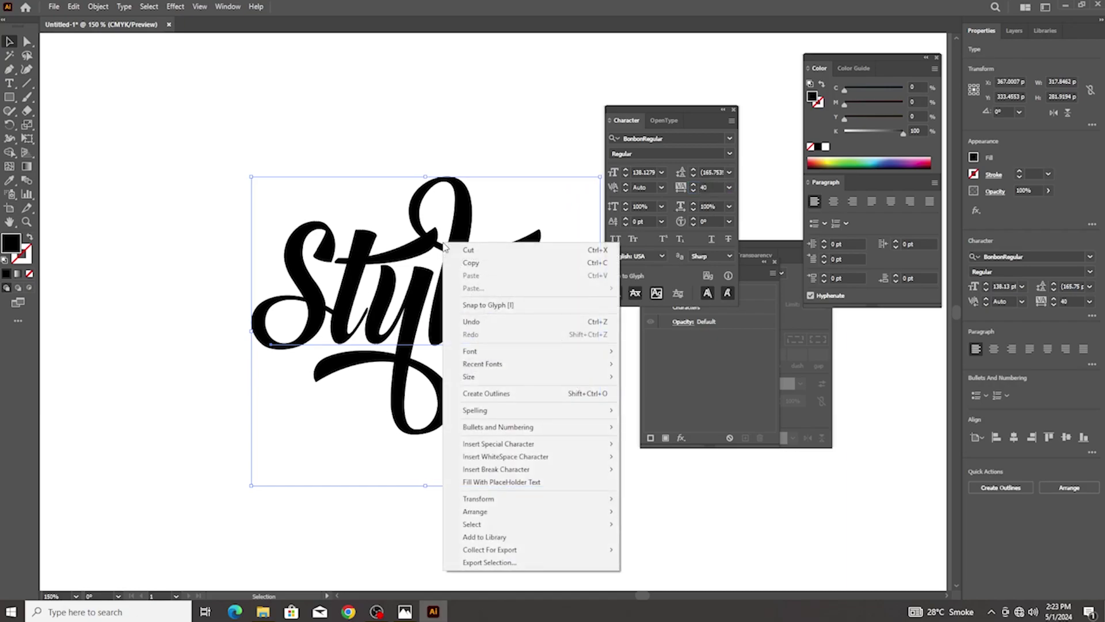
click(510, 394)
right_click(402, 222)
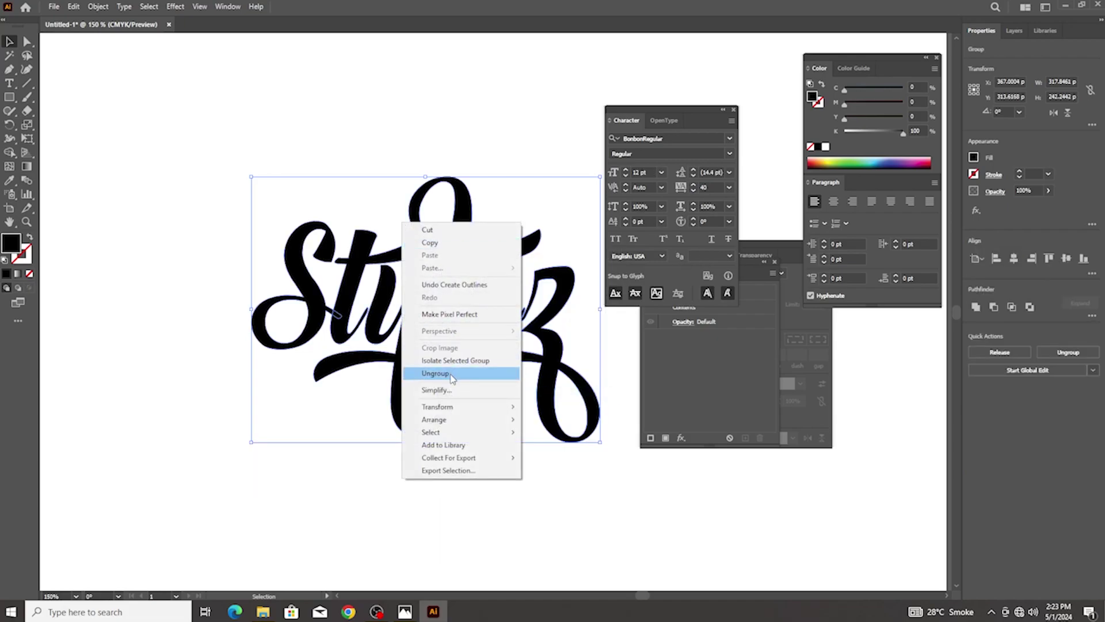
click(443, 374)
click(473, 411)
Select the looped letter l and lock it so the overlapping crossbar of the t can be edited alone
scroll(368, 331, left, 1)
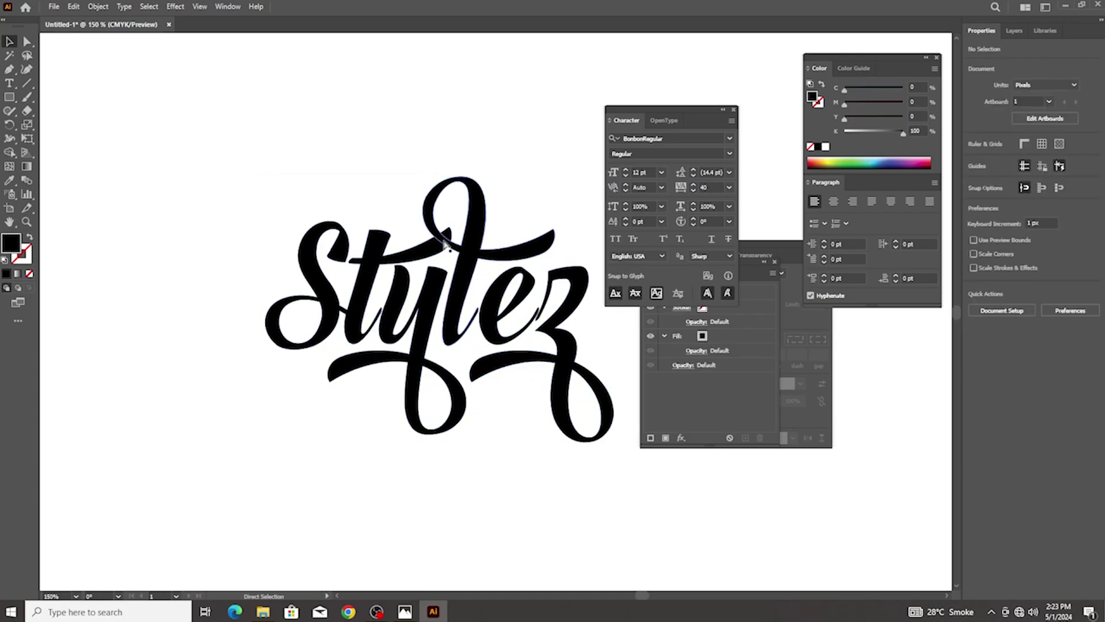
scroll(444, 243, left, 1)
scroll(444, 243, up, 1)
scroll(387, 264, right, 1)
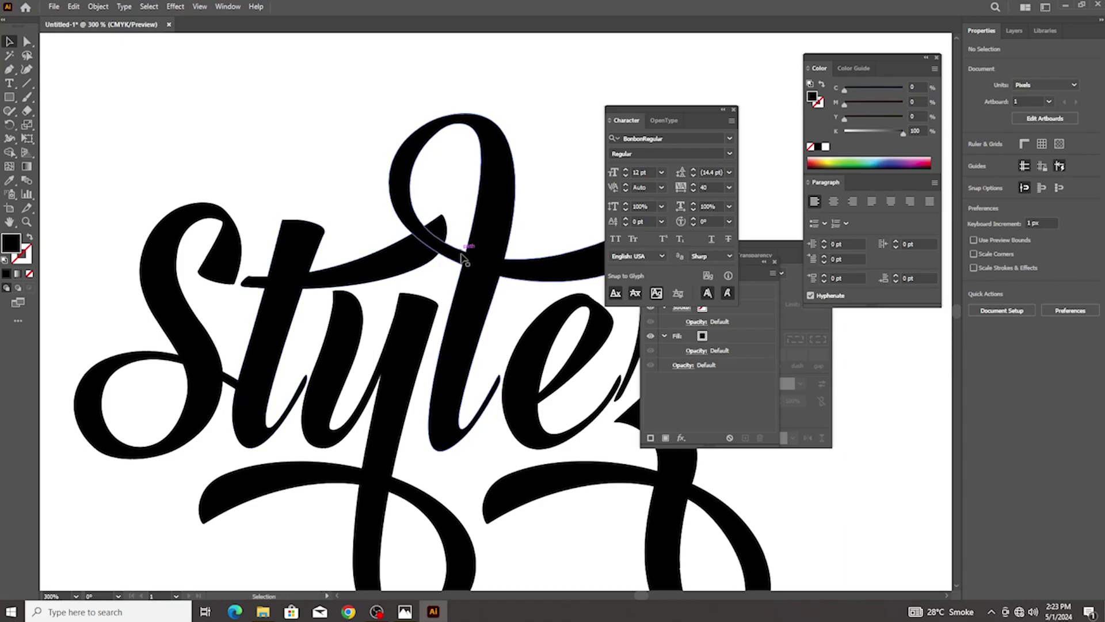
scroll(458, 253, up, 1)
scroll(459, 268, down, 3)
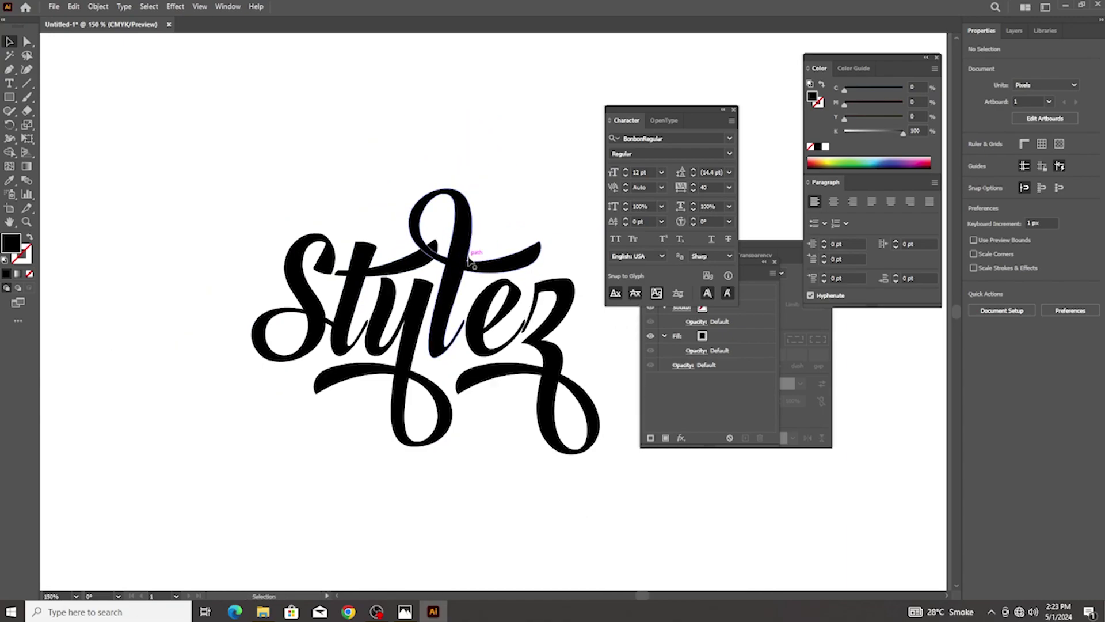
scroll(469, 261, up, 3)
alt+click(465, 258)
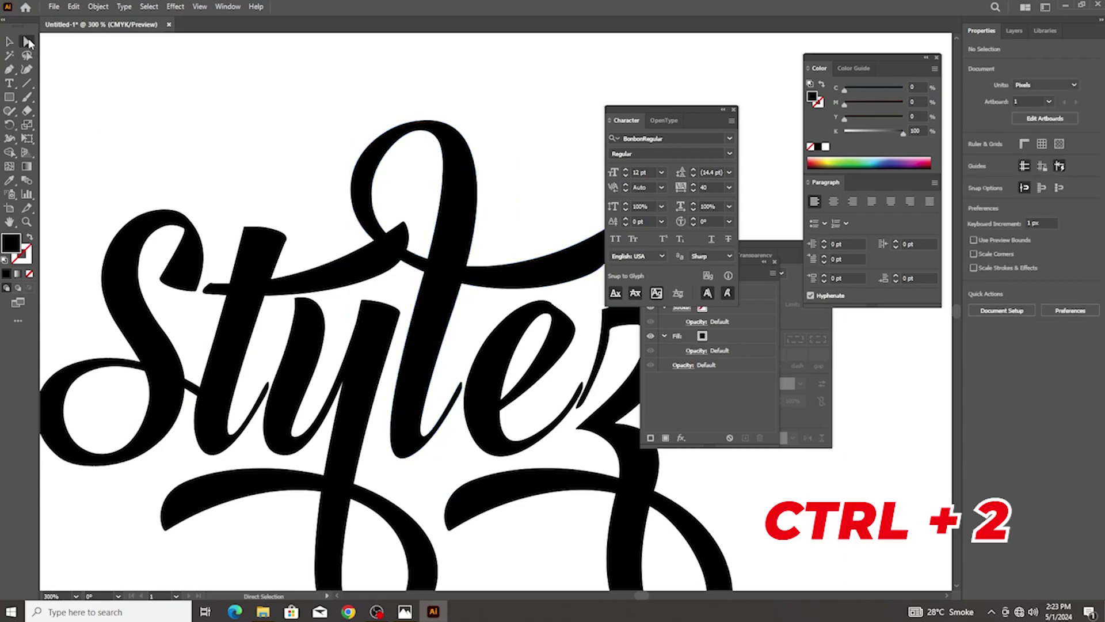
key(ctrl+2)
Try shortening the t's crossbar by moving its end anchor points inward, and undo the edits
click(400, 239)
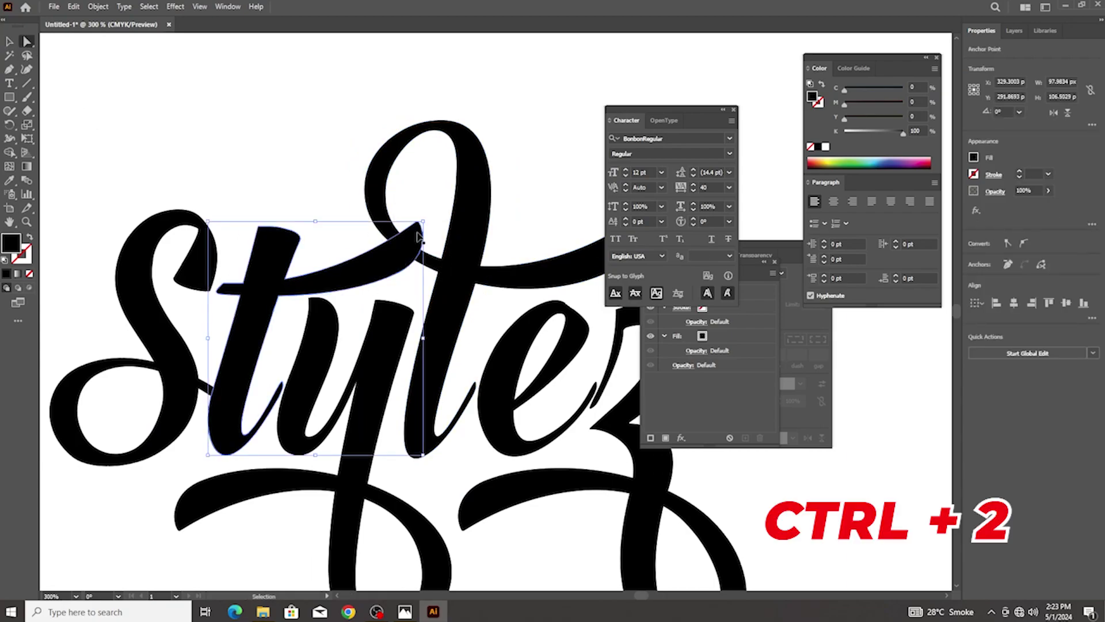
scroll(397, 233, up, 2)
mouse_move(451, 185)
mouse_down()
mouse_move(345, 328)
mouse_move(377, 314)
mouse_move(360, 299)
mouse_move(317, 355)
mouse_up()
scroll(366, 325, down, 3)
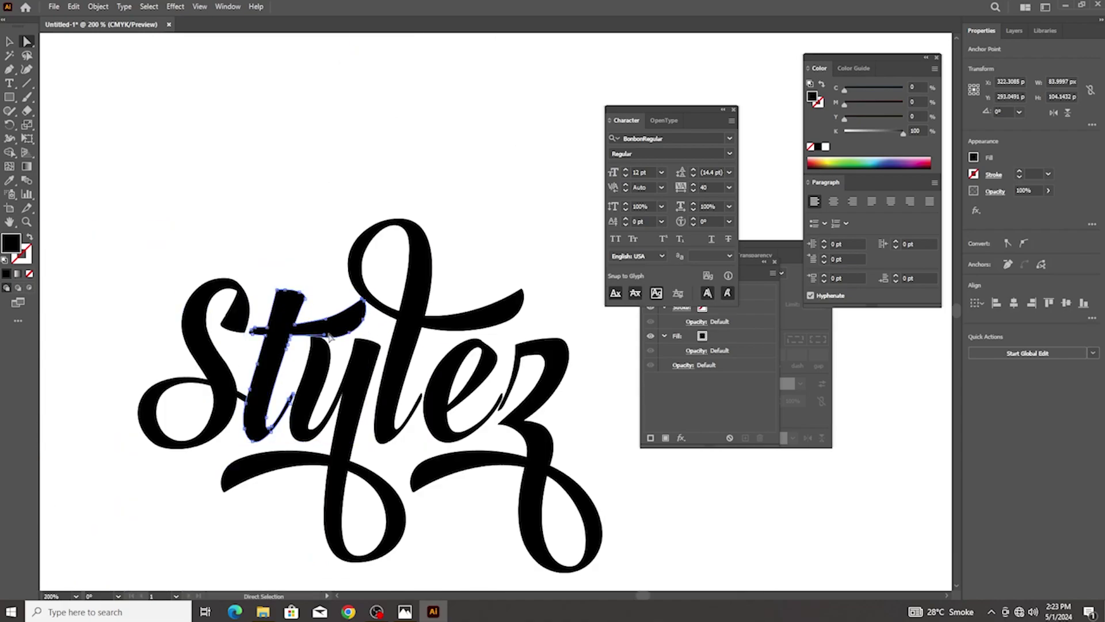
scroll(330, 337, up, 3)
key(ctrl+z)
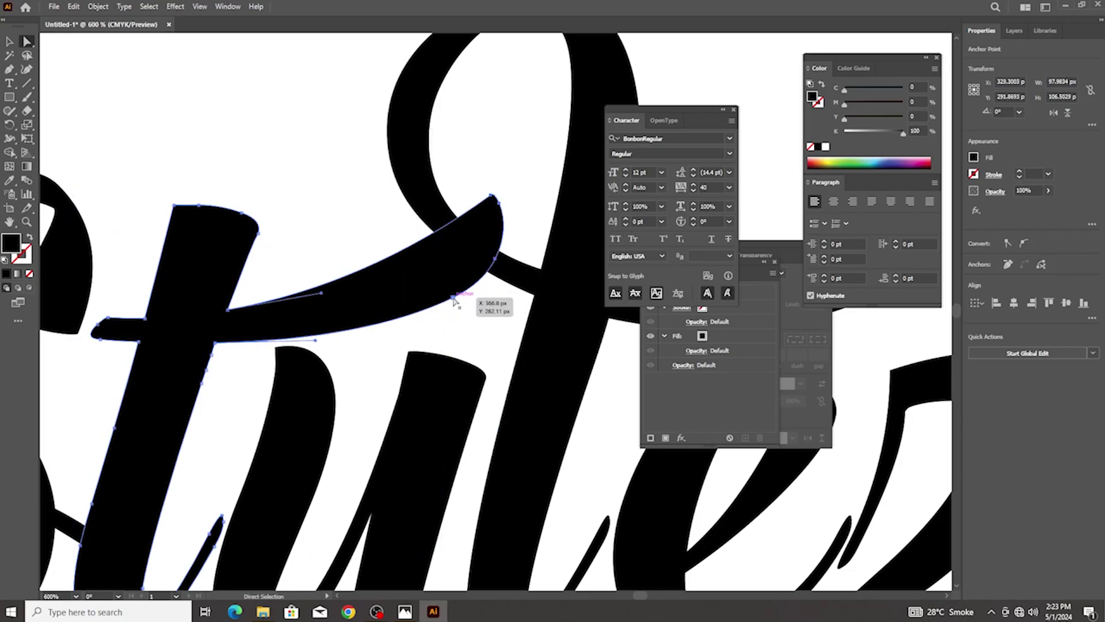
scroll(454, 302, down, 3)
key(ctrl+z)
click(367, 204)
Move the looped letter l slightly to the right, away from the end of the t's crossbar
click(10, 42)
scroll(440, 316, right, 1)
scroll(446, 327, up, 2)
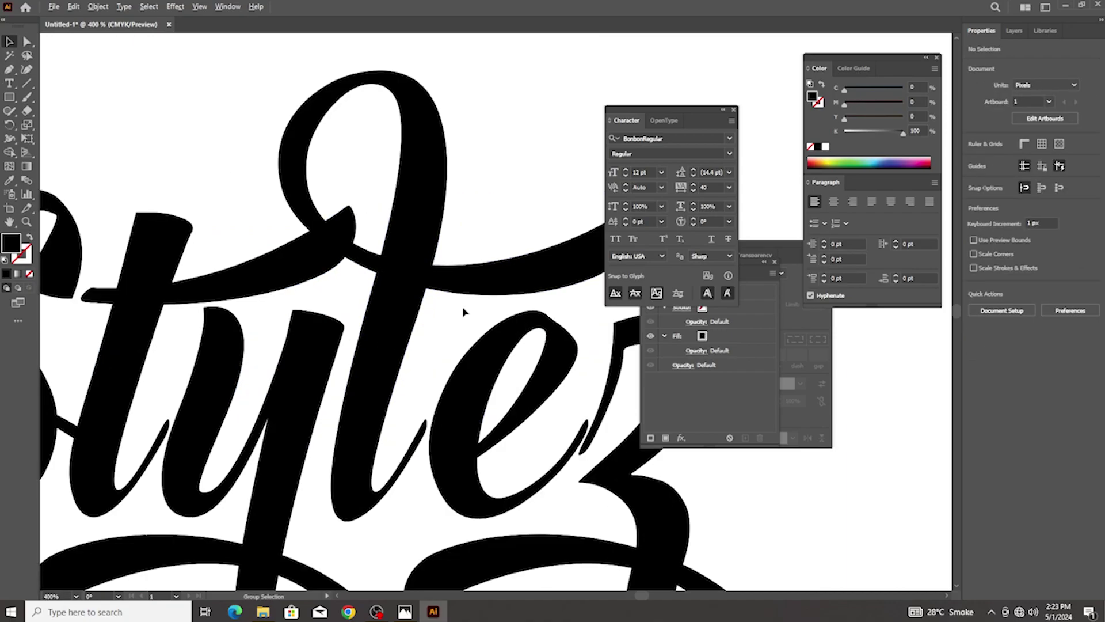
drag(459, 277, 472, 286)
Shorten the t's crossbar by moving its end anchor points inward so the tip meets the loop of the l
ctrl+click(364, 292)
key(a)
drag(286, 174, 395, 285)
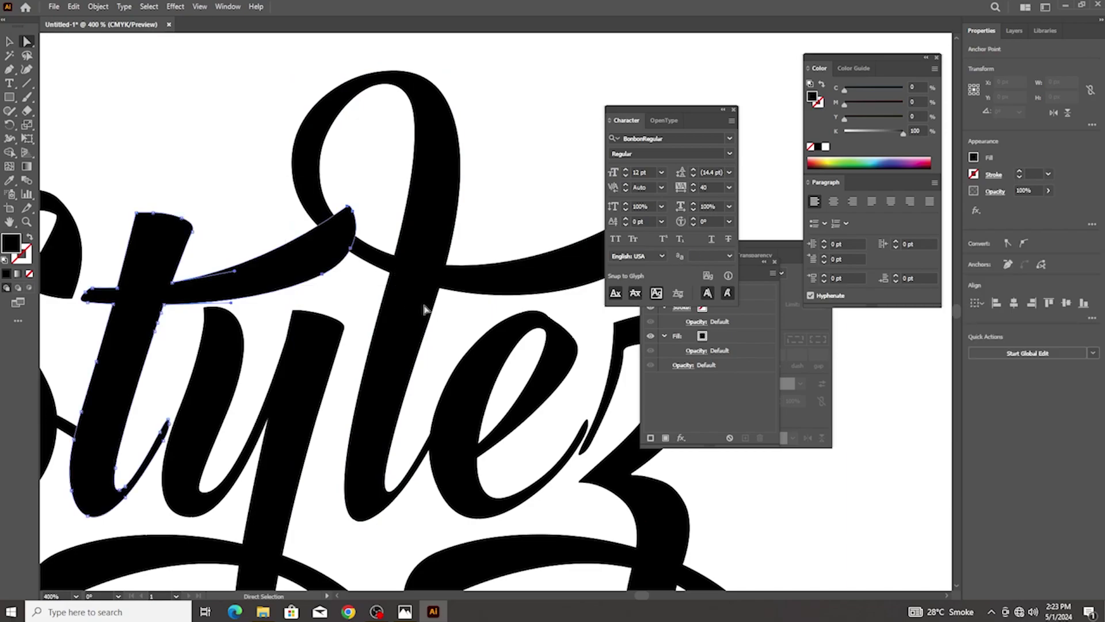
scroll(394, 284, down, 1)
scroll(342, 288, up, 1)
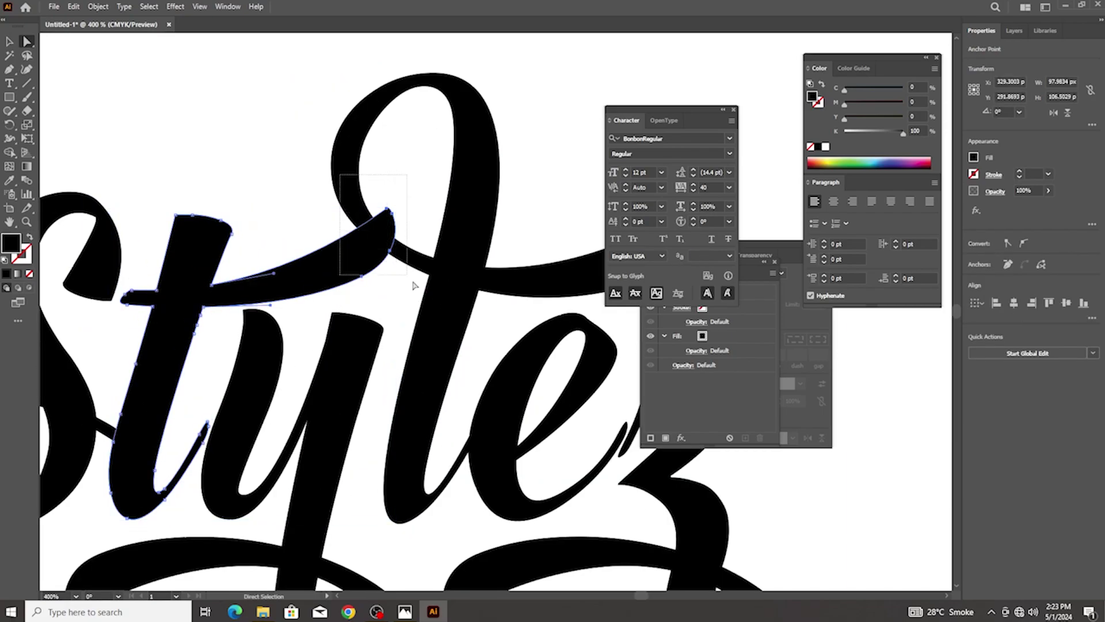
drag(367, 278, 329, 299)
scroll(329, 299, down, 2)
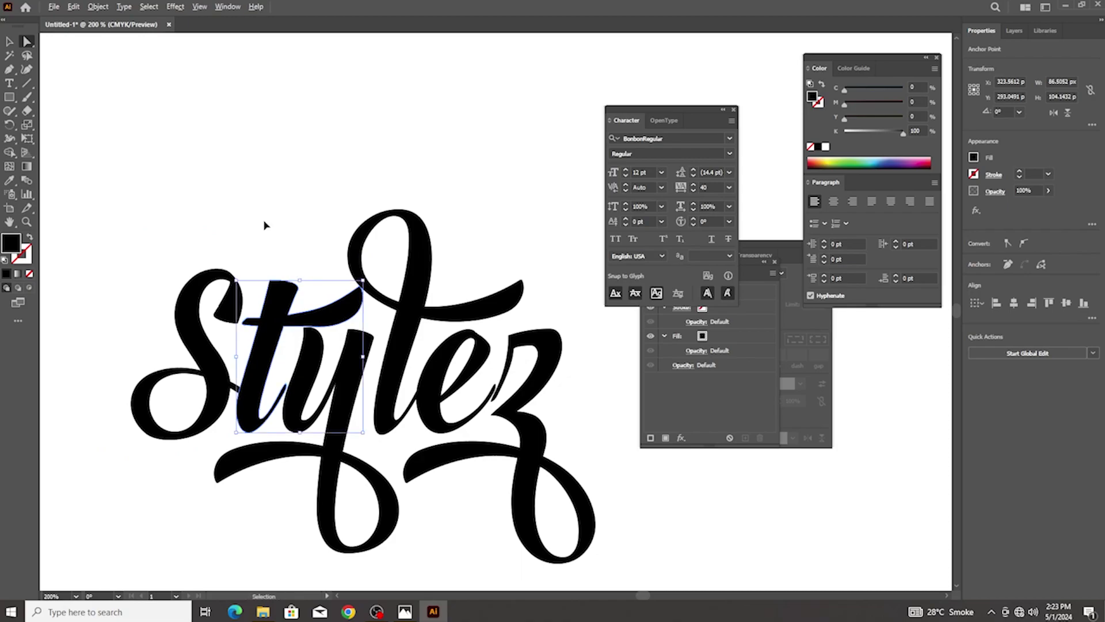
Deselect the t and shift the letter y slightly to the right, toward the looped l
click(264, 226)
click(9, 40)
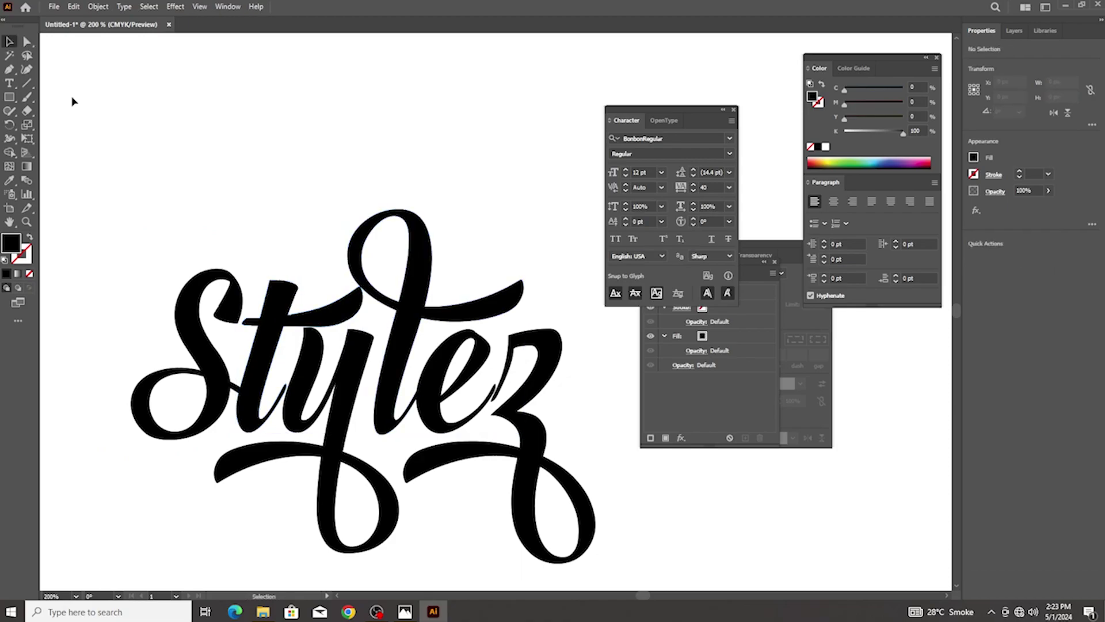
scroll(416, 364, down, 2)
scroll(383, 359, up, 2)
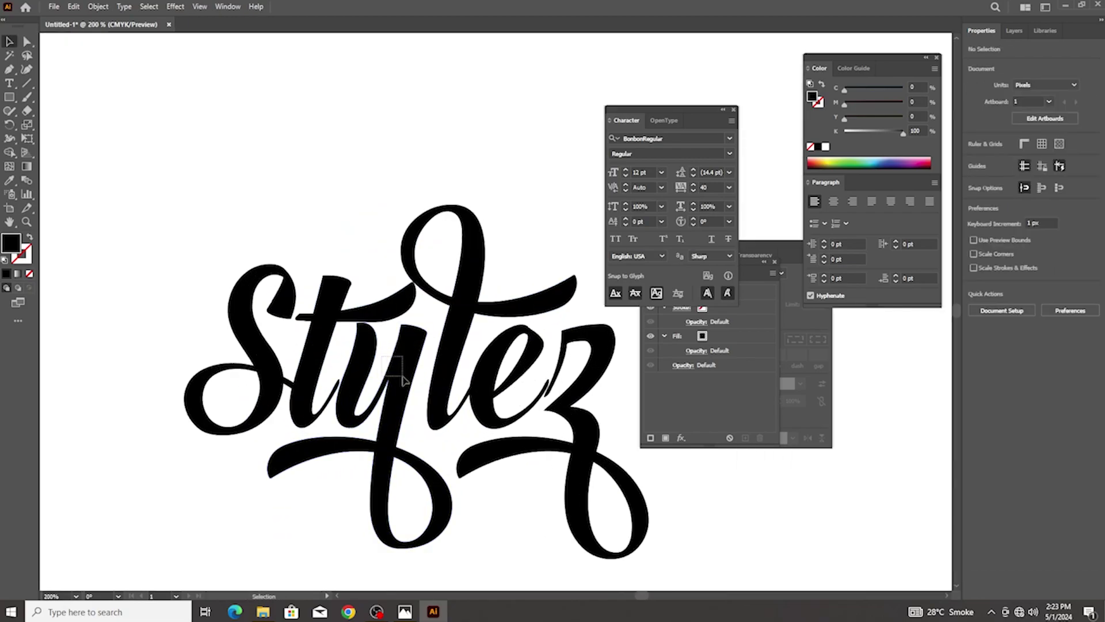
scroll(384, 361, up, 2)
drag(410, 371, 414, 371)
scroll(414, 370, down, 3)
scroll(476, 416, up, 3)
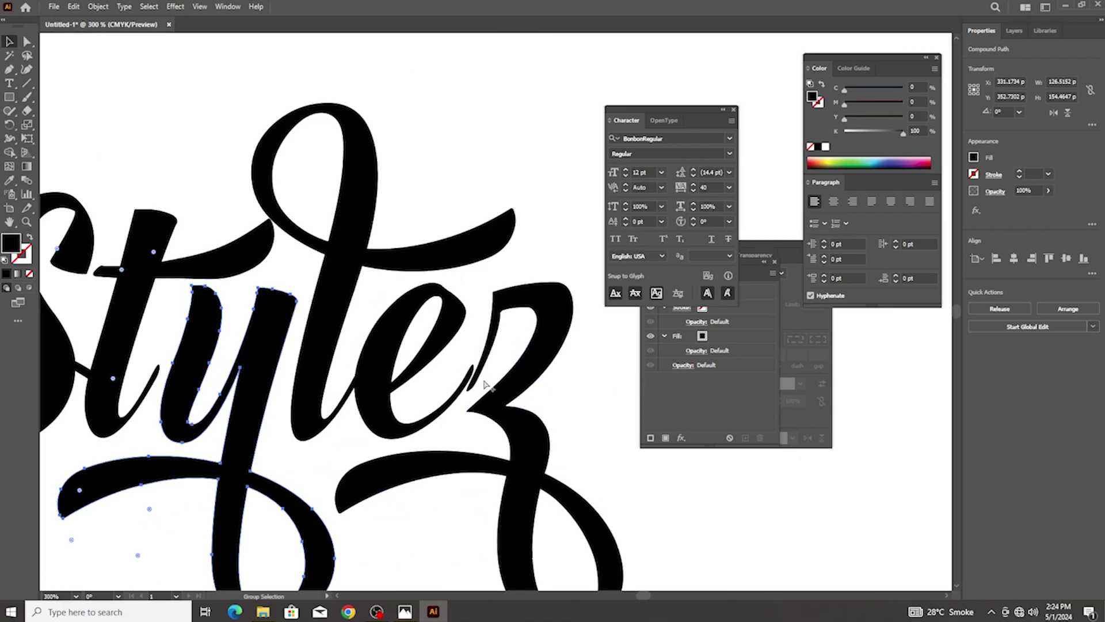
Move the letter e slightly to the right so its tail runs into the z, and unite the two letters
click(460, 395)
scroll(363, 381, up, 2)
drag(371, 381, 390, 382)
scroll(415, 386, right, 1)
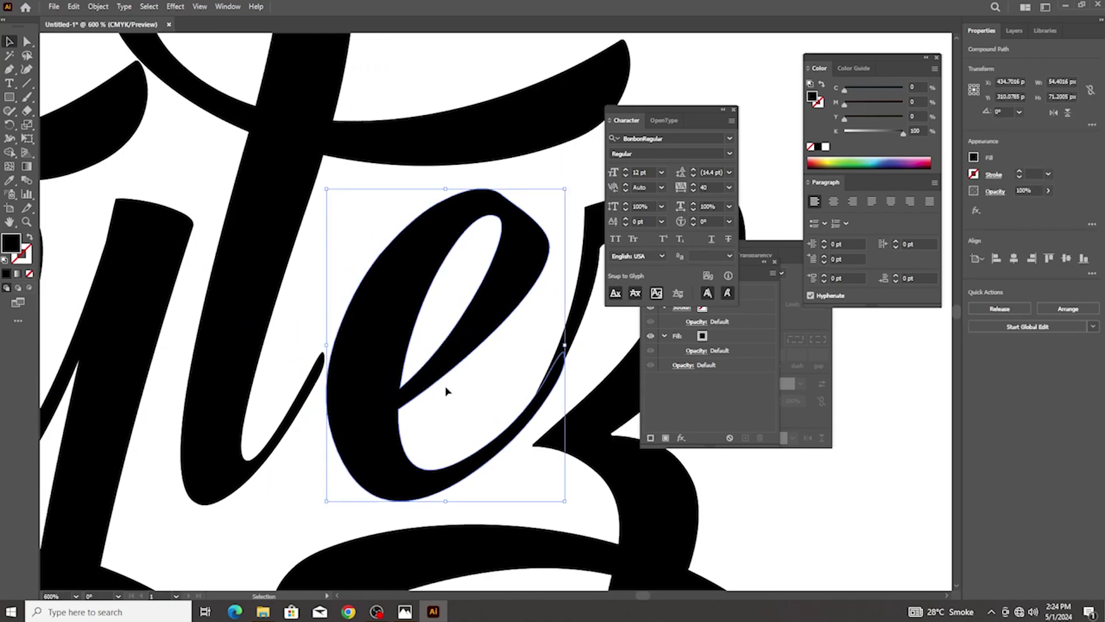
click(444, 391)
scroll(506, 368, up, 4)
drag(500, 338, 513, 338)
scroll(513, 338, down, 7)
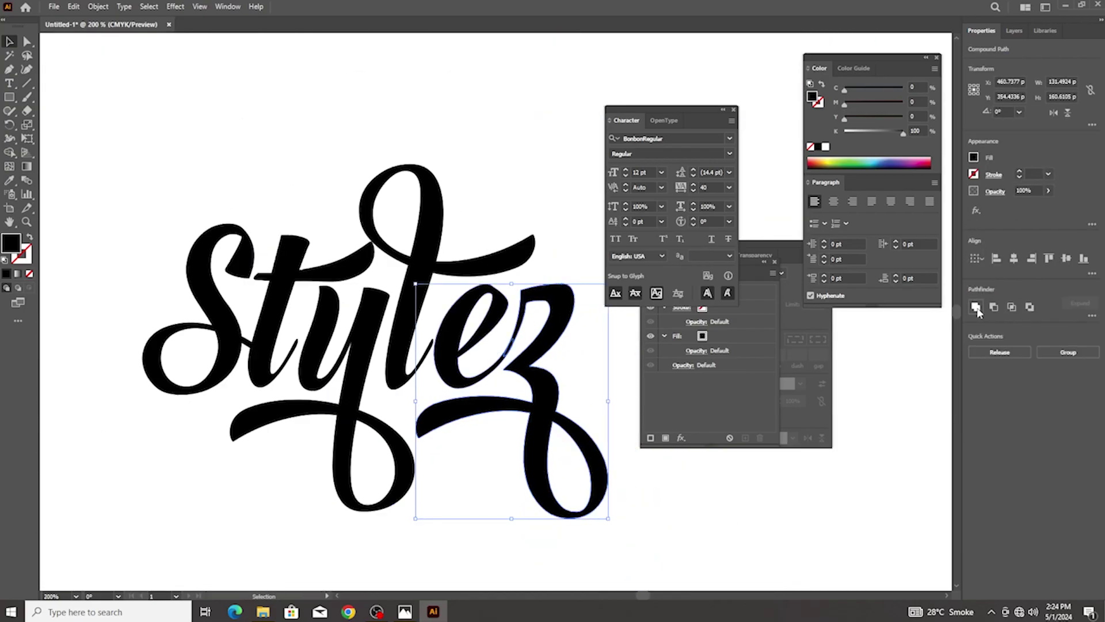
scroll(476, 414, down, 2)
click(484, 478)
Inspect the joins between the letters and compare the word with the red reference logo image
scroll(484, 479, down, 2)
scroll(482, 478, up, 2)
scroll(481, 477, down, 2)
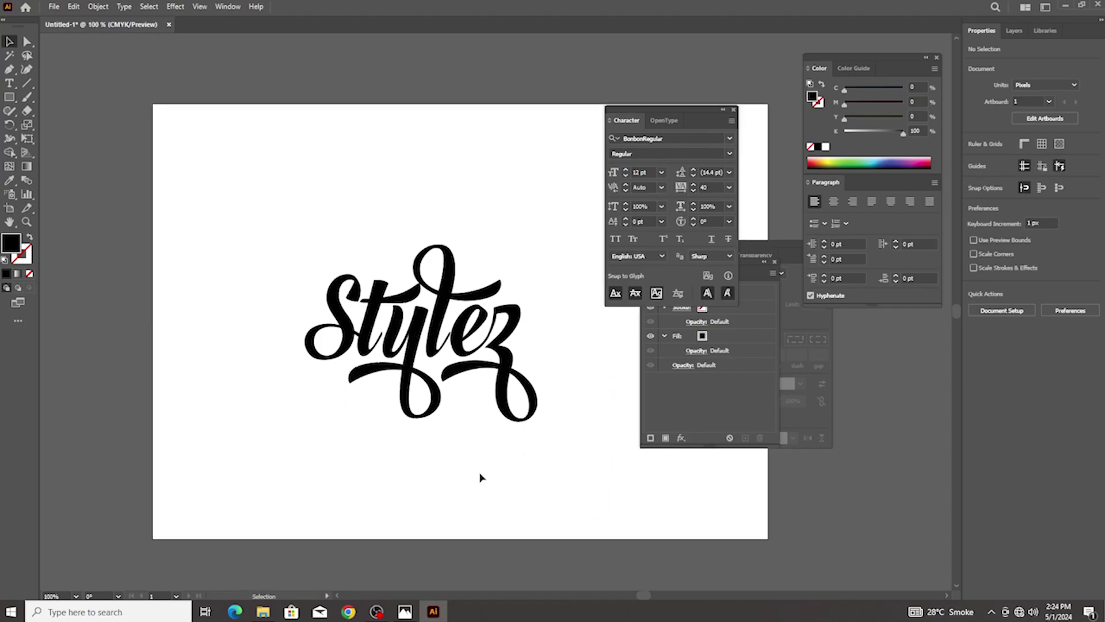
scroll(443, 312, up, 4)
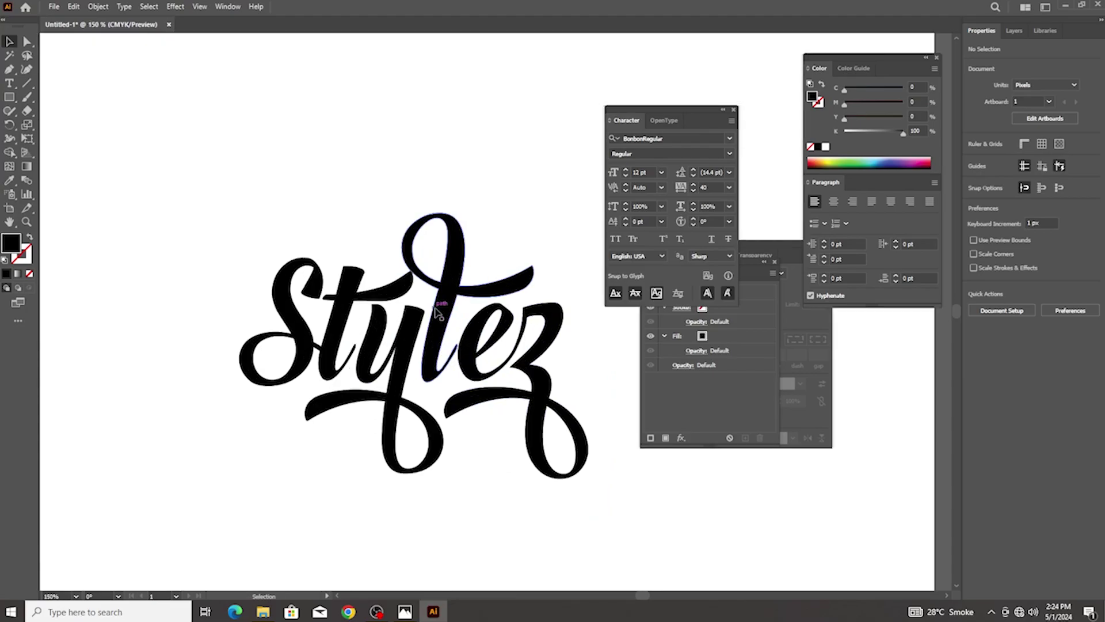
scroll(443, 312, up, 2)
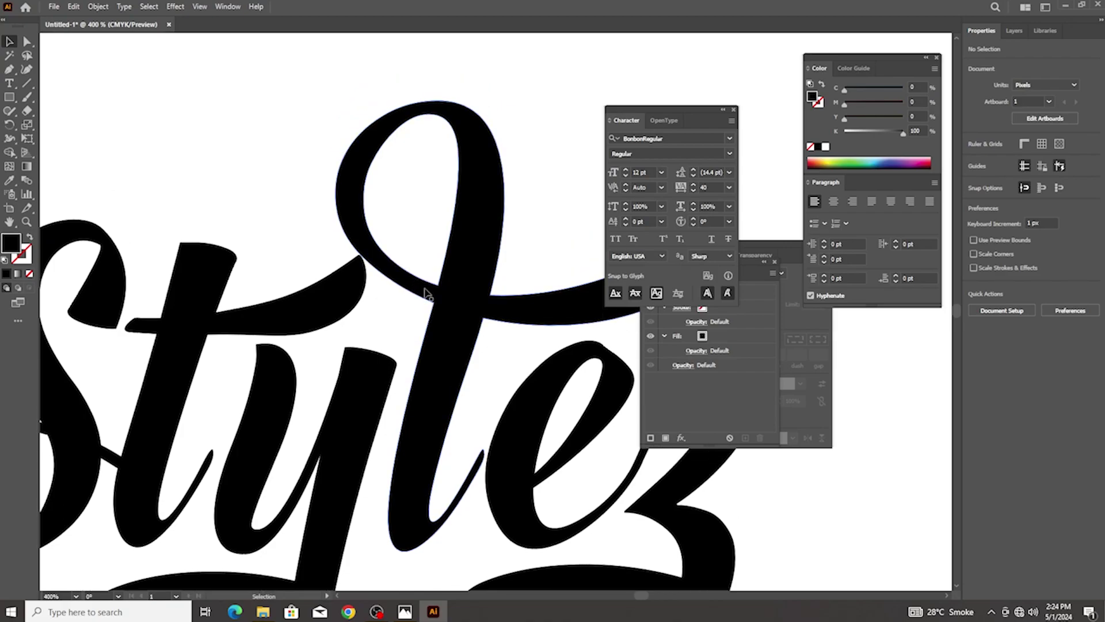
scroll(447, 316, up, 1)
click(454, 329)
key(ctrl+0)
click(534, 383)
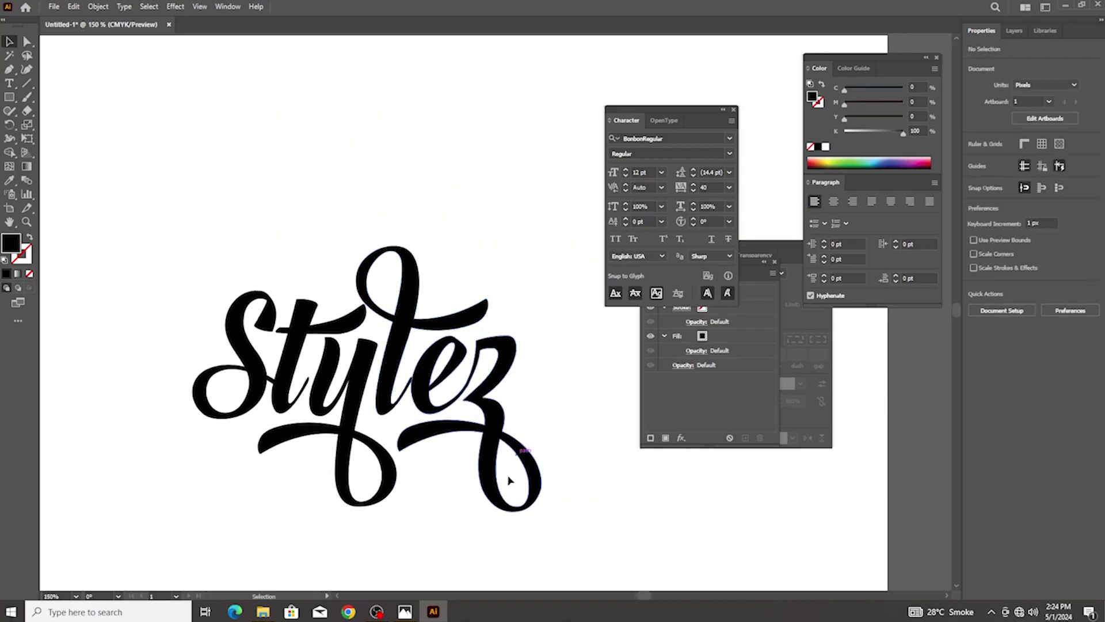
click(410, 610)
click(409, 610)
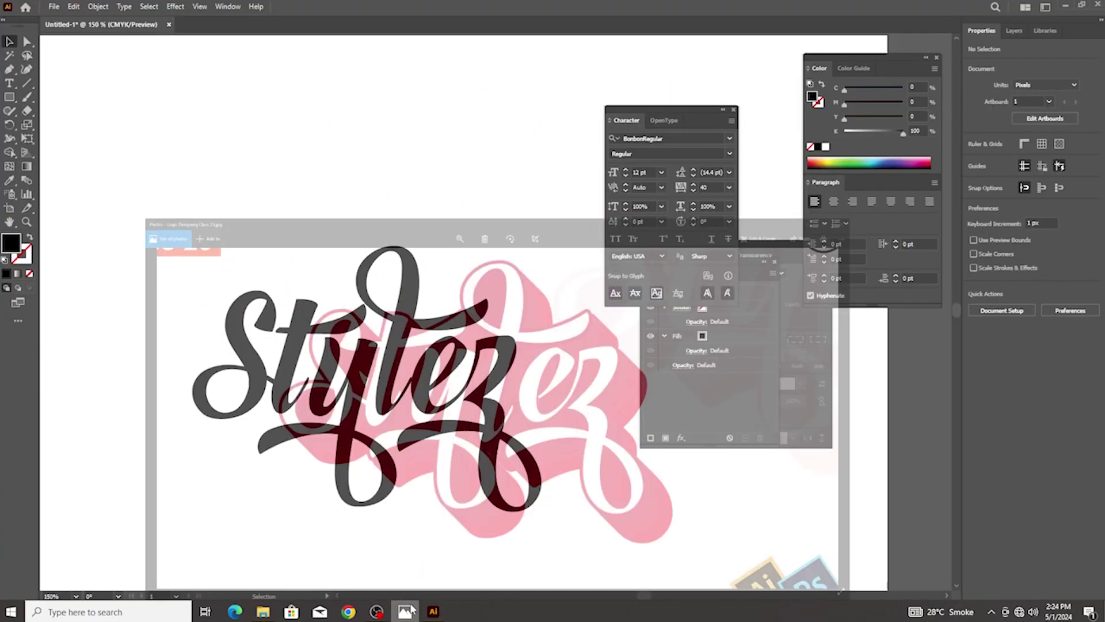
scroll(420, 461, down, 2)
scroll(439, 393, up, 2)
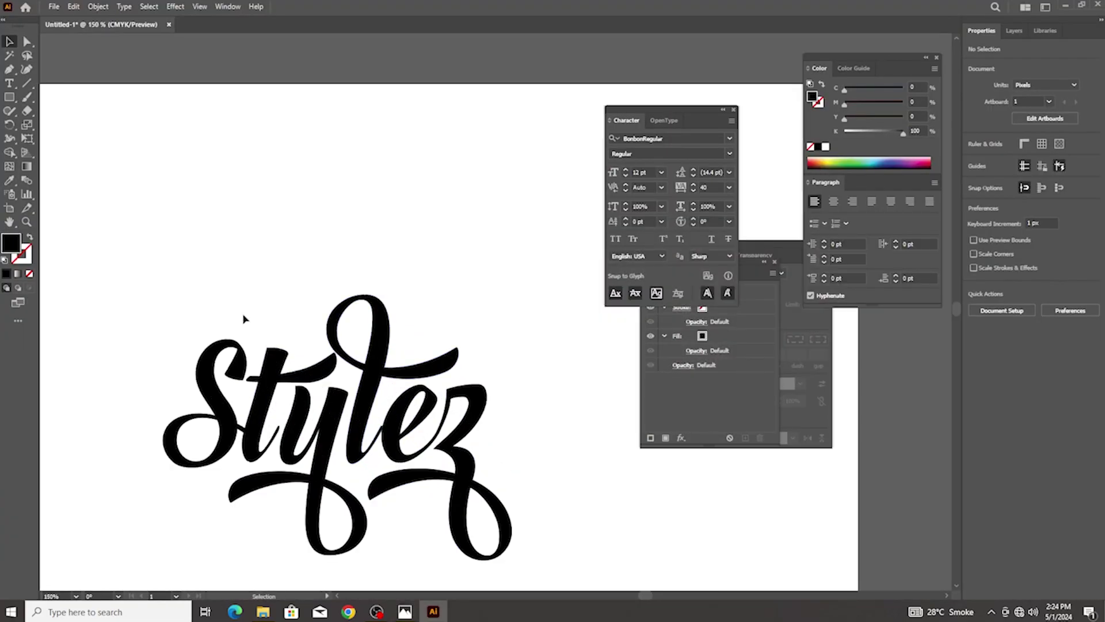
Select all the letters of the word and group them
scroll(523, 370, down, 1)
drag(213, 248, 597, 515)
key(a)
key(ctrl+g)
key(v)
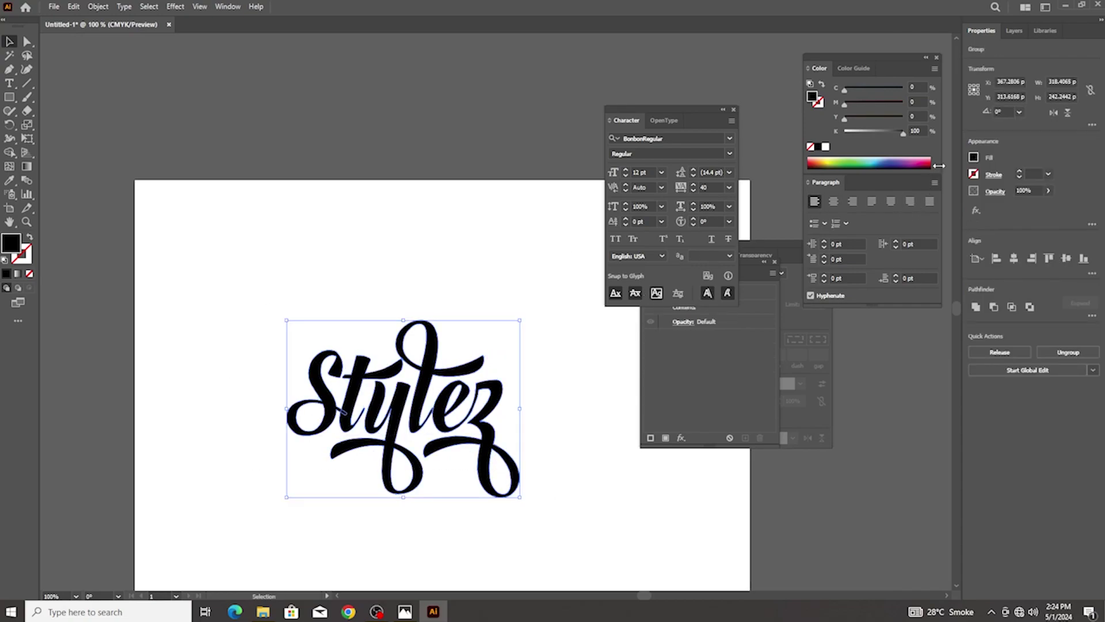
Fill the lettering group with the pure red swatch and darken it by raising black to 22%
click(973, 158)
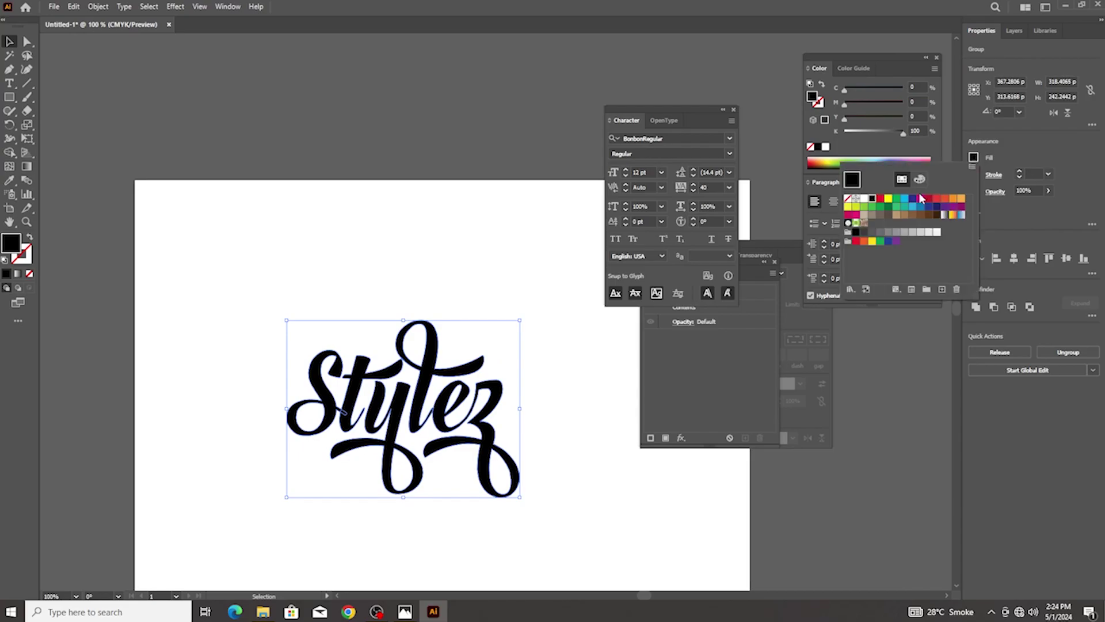
click(881, 199)
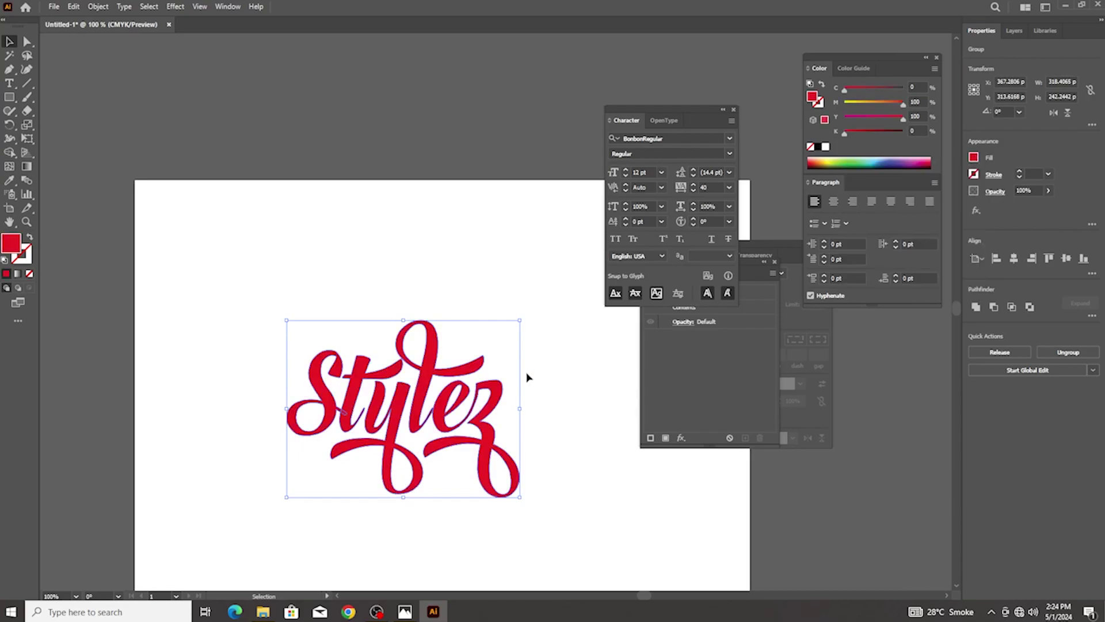
scroll(506, 395, up, 2)
mouse_move(848, 133)
mouse_down()
mouse_move(871, 132)
mouse_move(859, 132)
mouse_up()
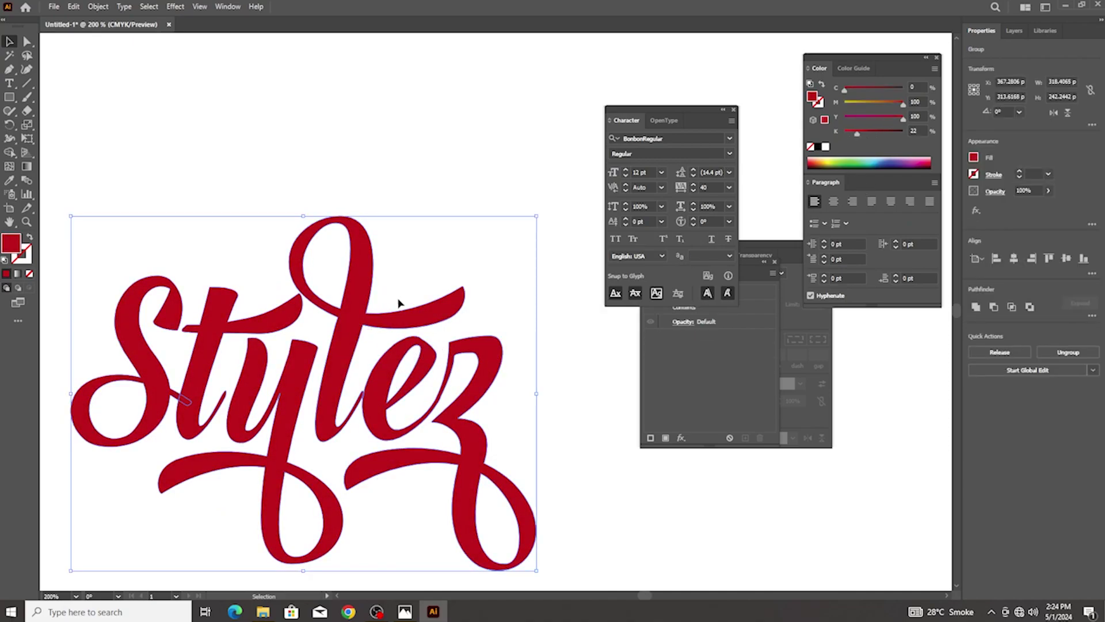
Bring up the appearance settings and add a white 1 pt stroke to the lettering group
click(227, 6)
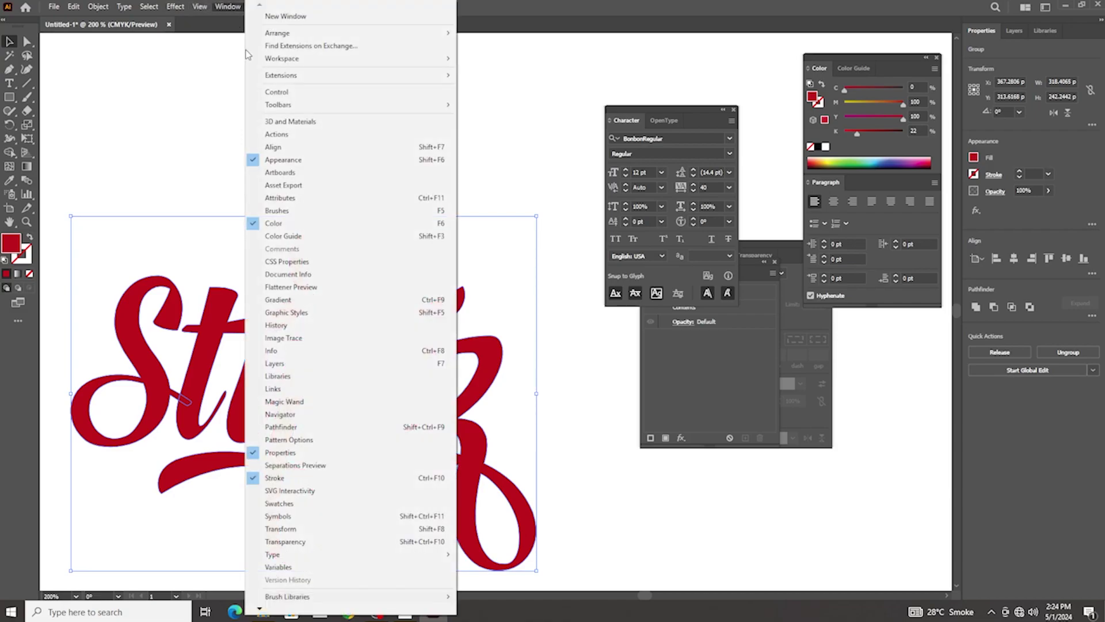
click(285, 160)
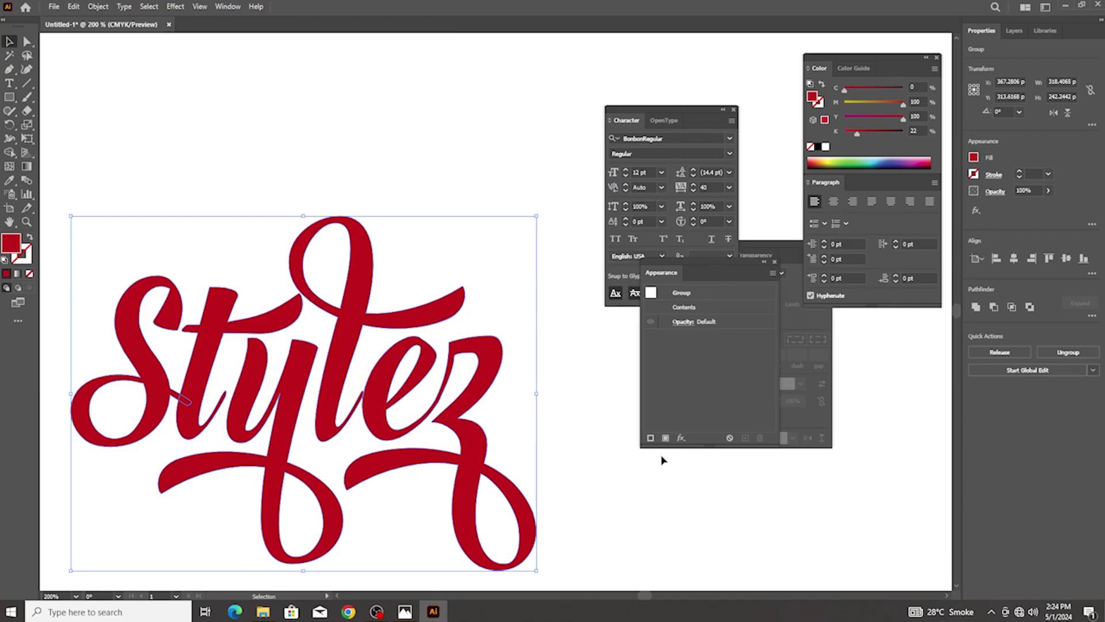
click(650, 439)
click(711, 307)
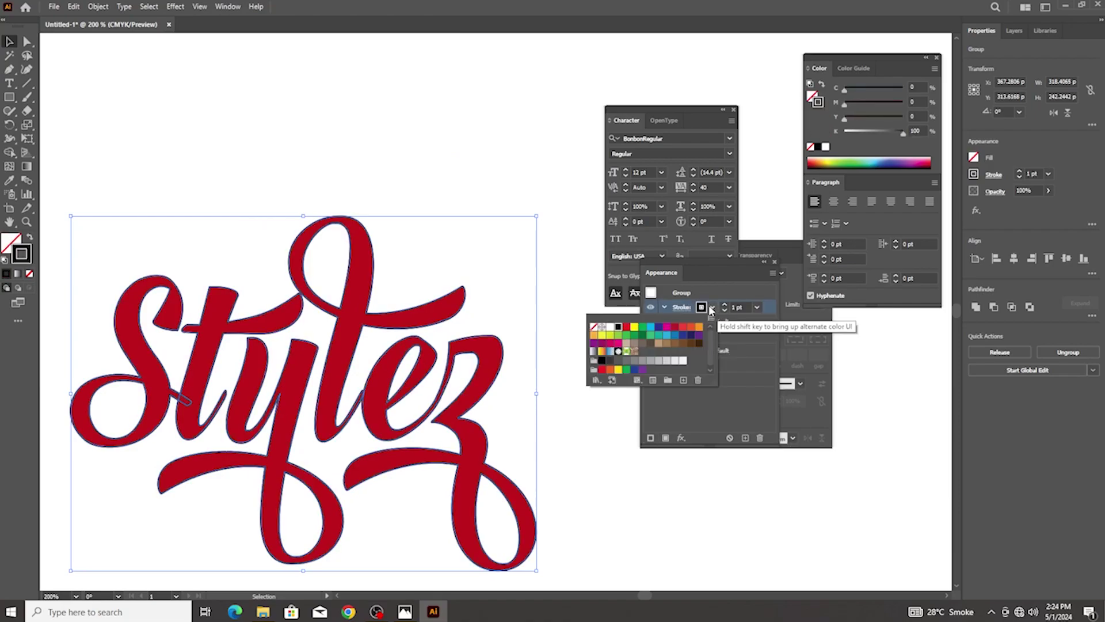
click(609, 330)
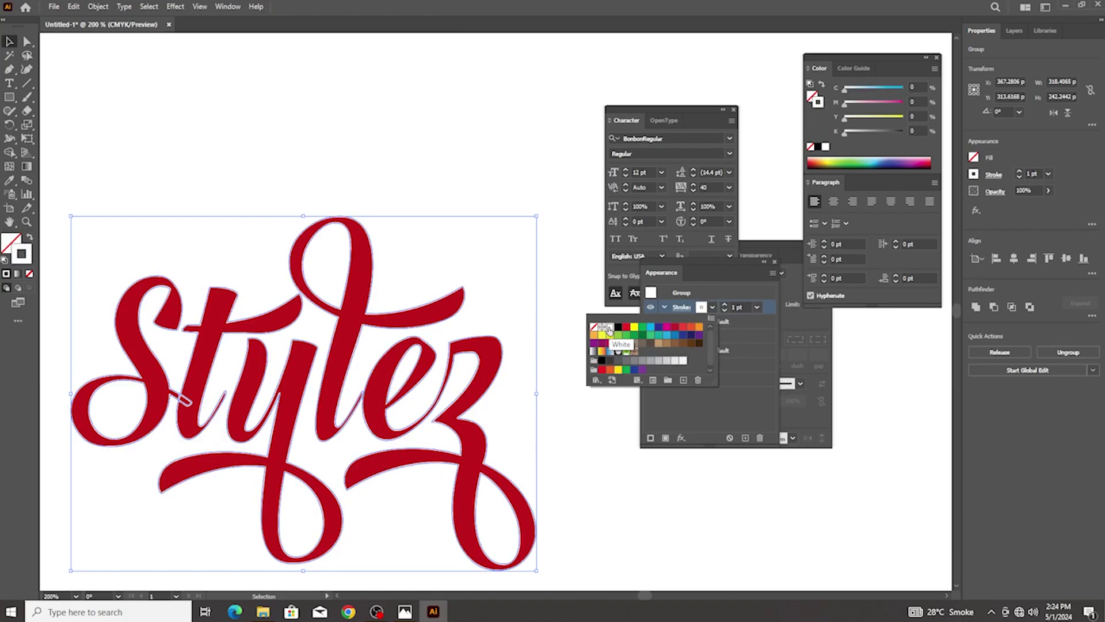
click(688, 306)
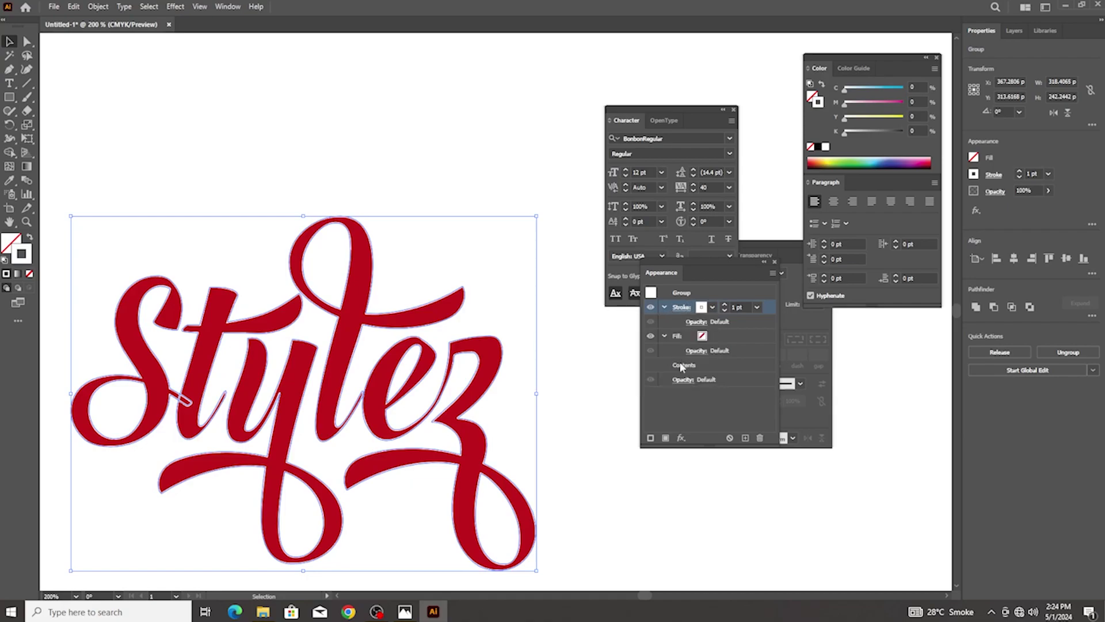
Add a second stroke beneath the white one, coloured pure red with a weight of 2 pt
click(651, 438)
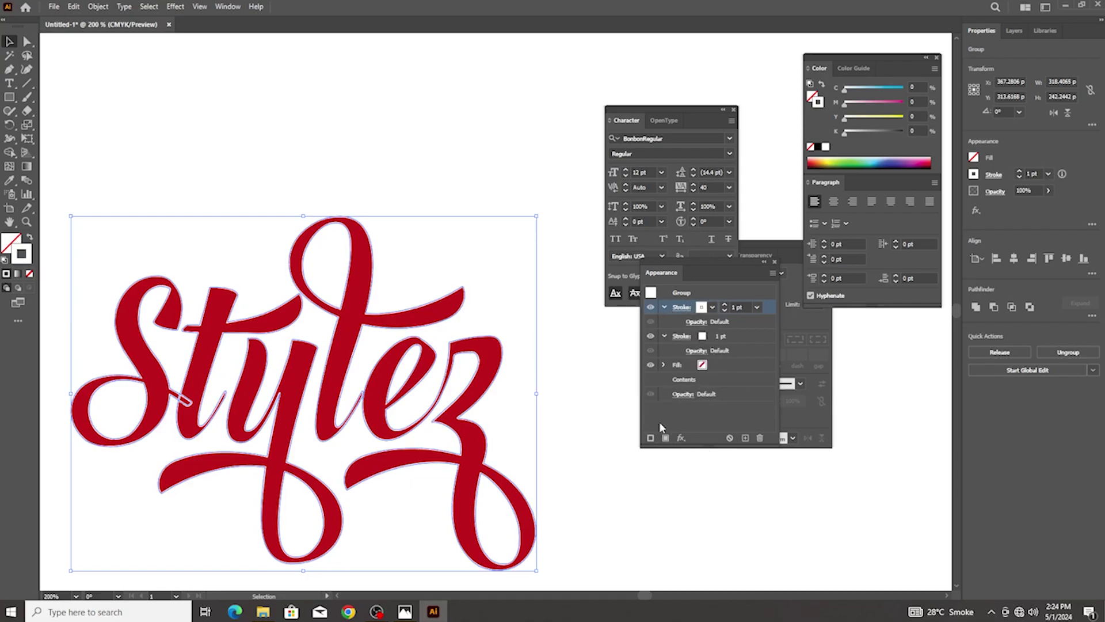
click(711, 341)
click(712, 337)
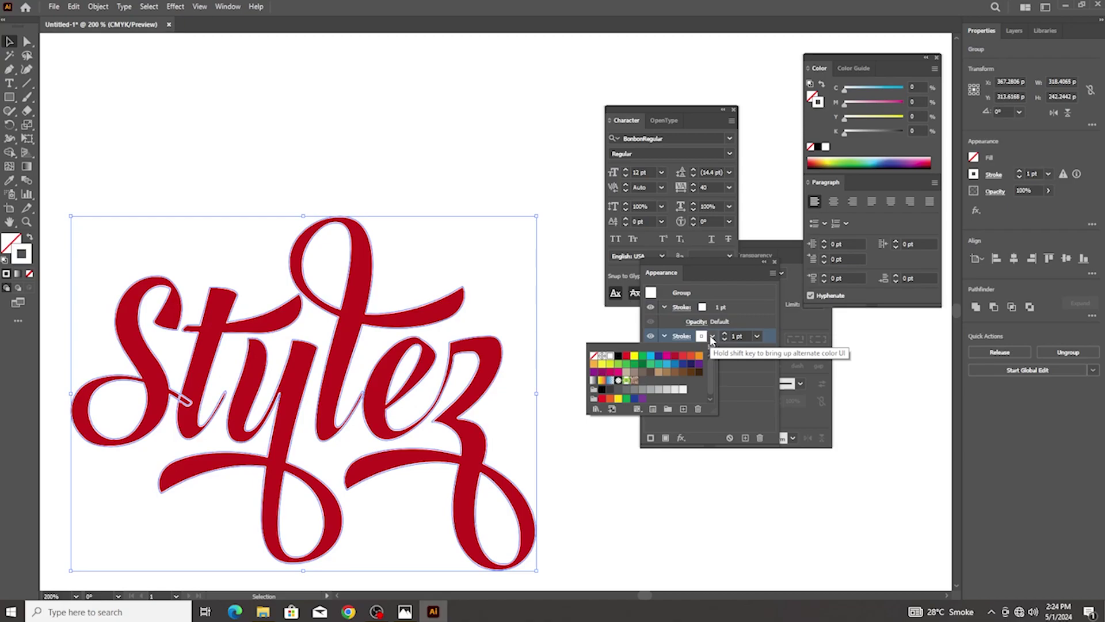
click(692, 357)
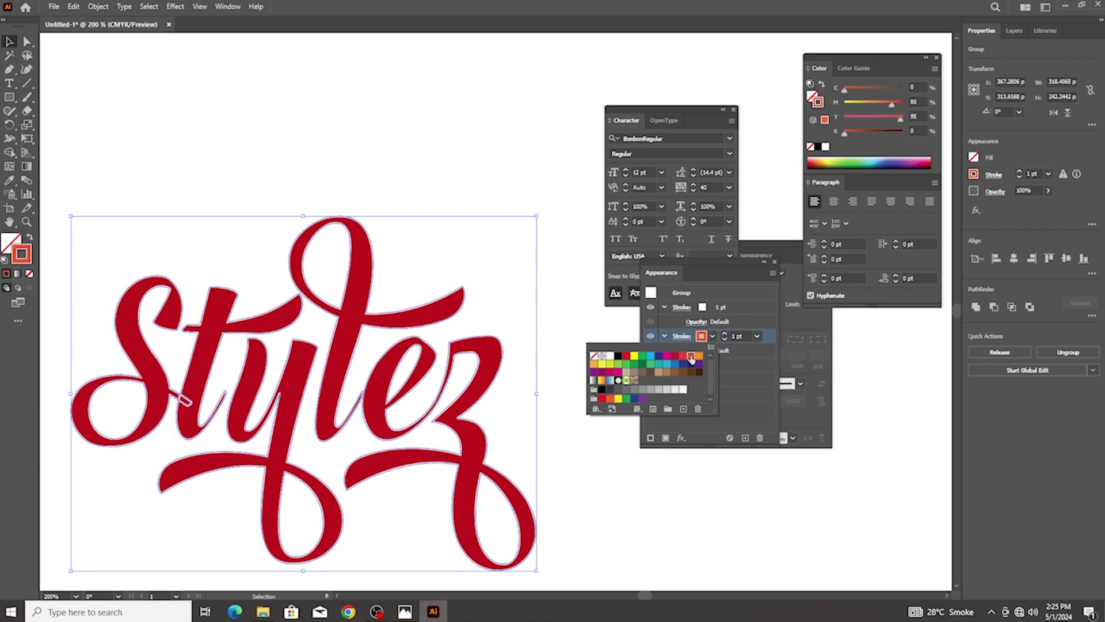
click(626, 357)
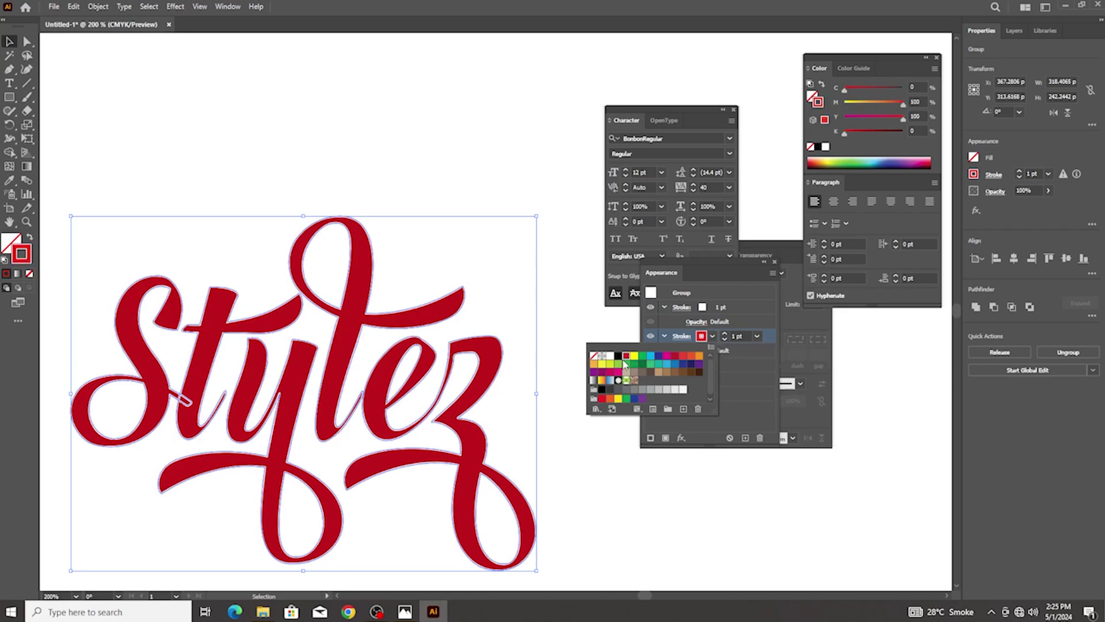
click(738, 336)
key(Up)
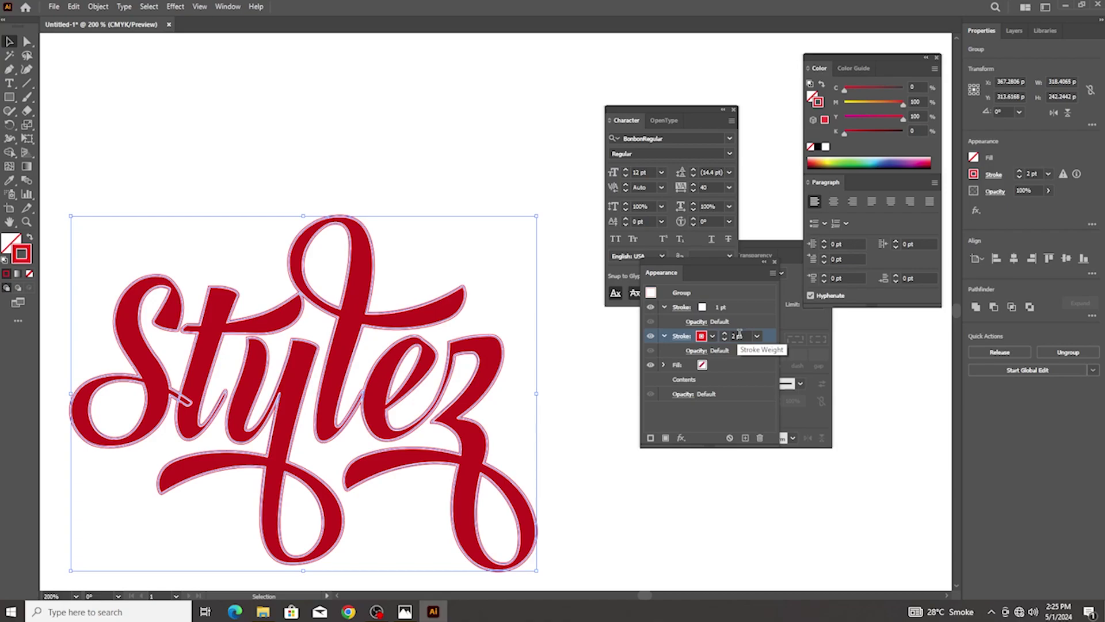
Apply a Transform effect to the red stroke with a 2 px horizontal and 2 px vertical move
click(664, 335)
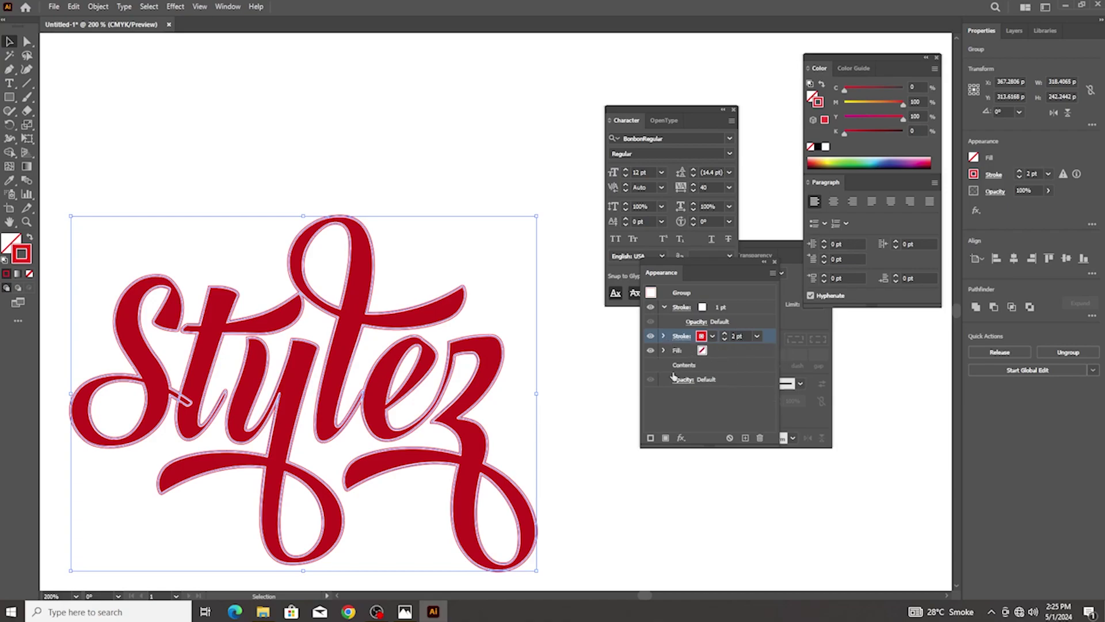
click(680, 438)
mouse_move(763, 205)
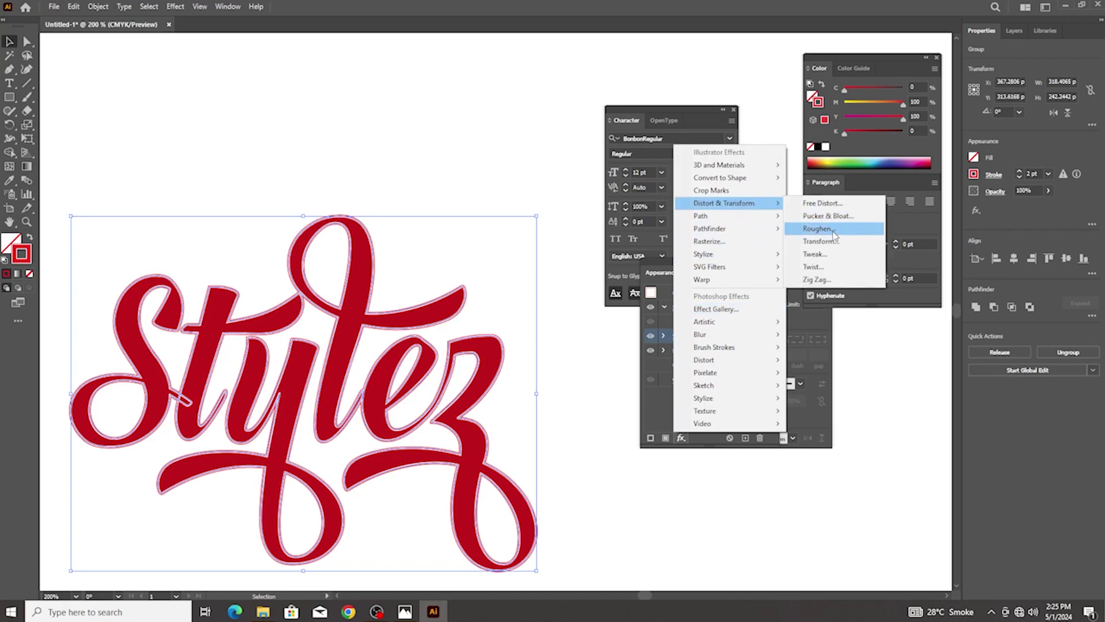
click(821, 241)
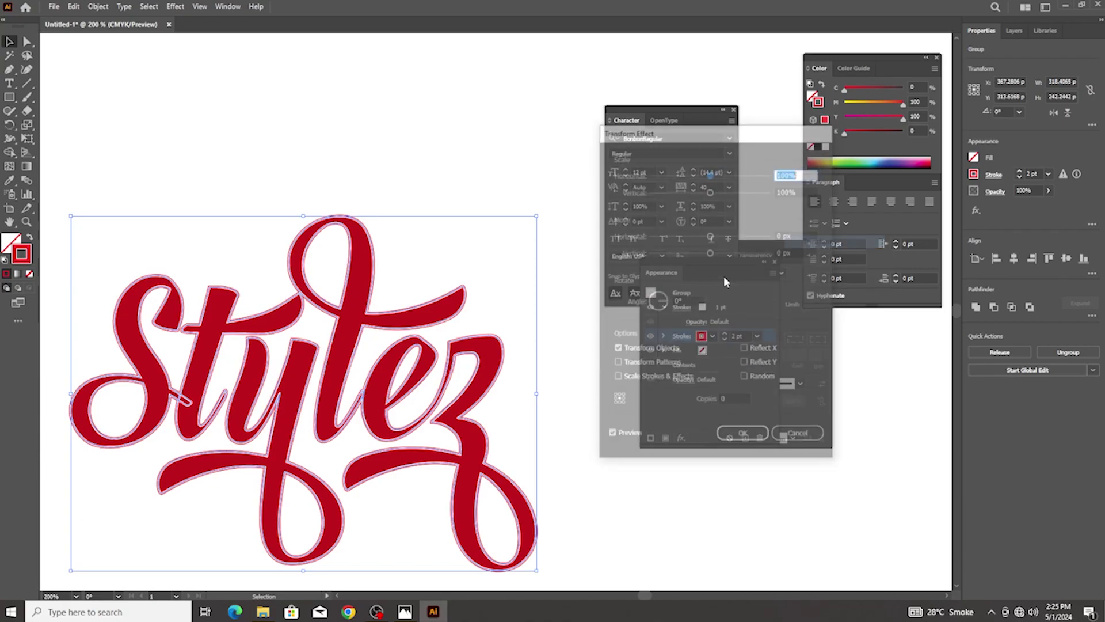
click(792, 236)
key(Up)
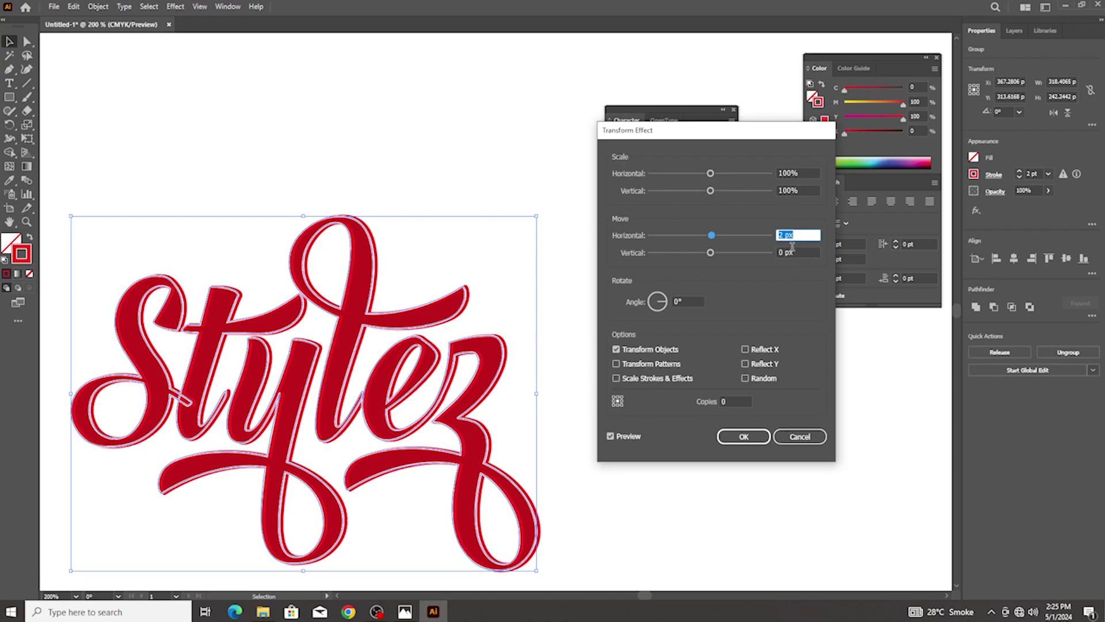
click(792, 248)
key(Up)
key(Up)
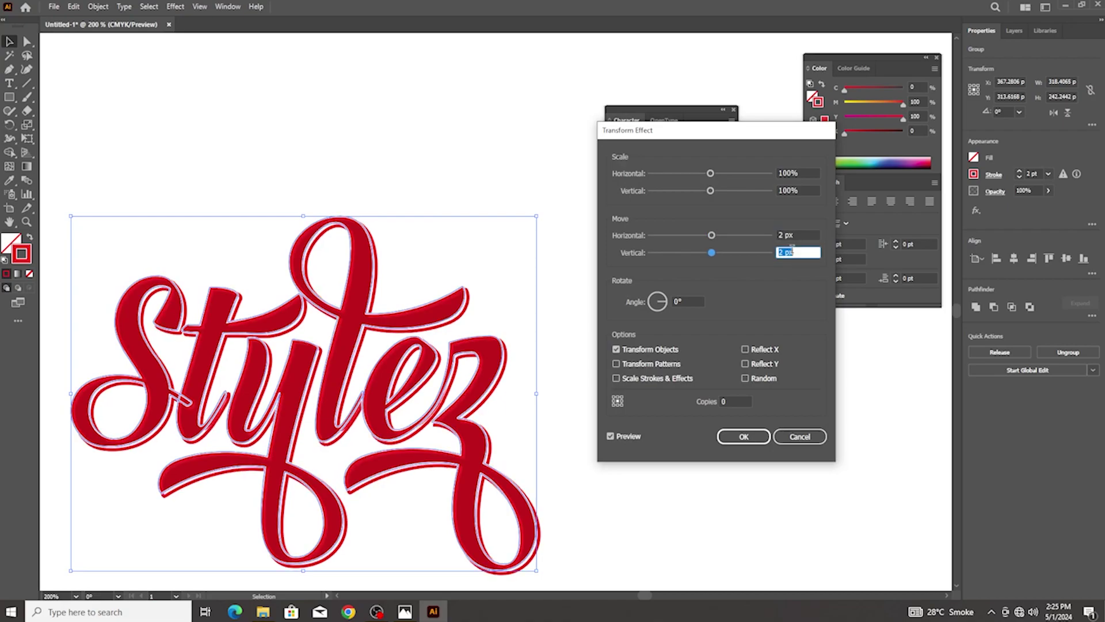
Set the red stroke's Transform effect to 15 copies and apply it
click(729, 402)
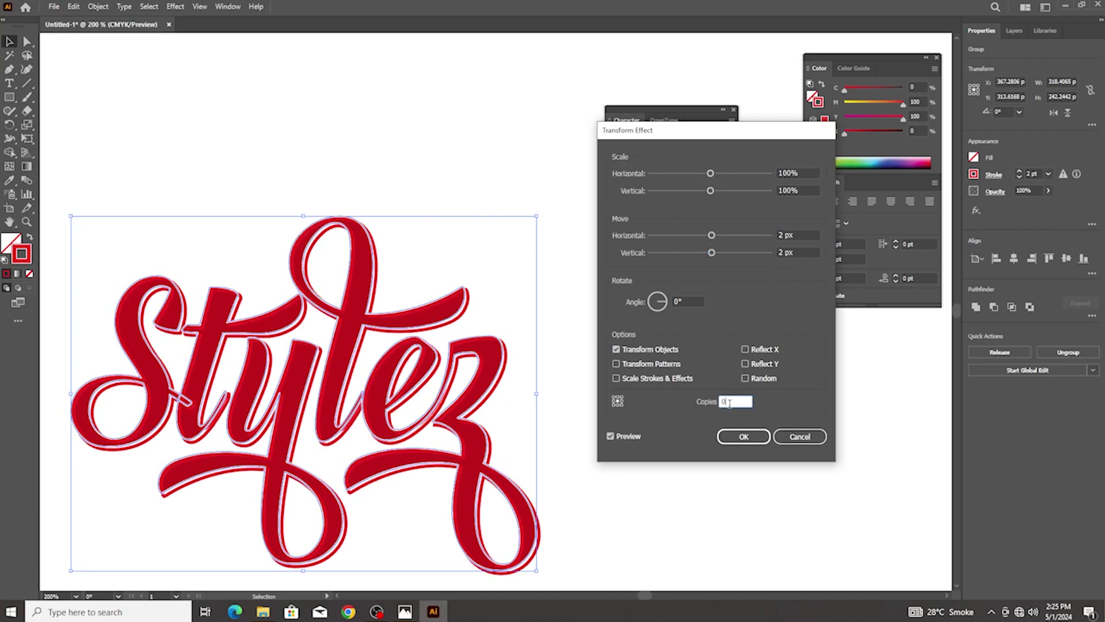
key(Up)
key(Up)
key(Up)
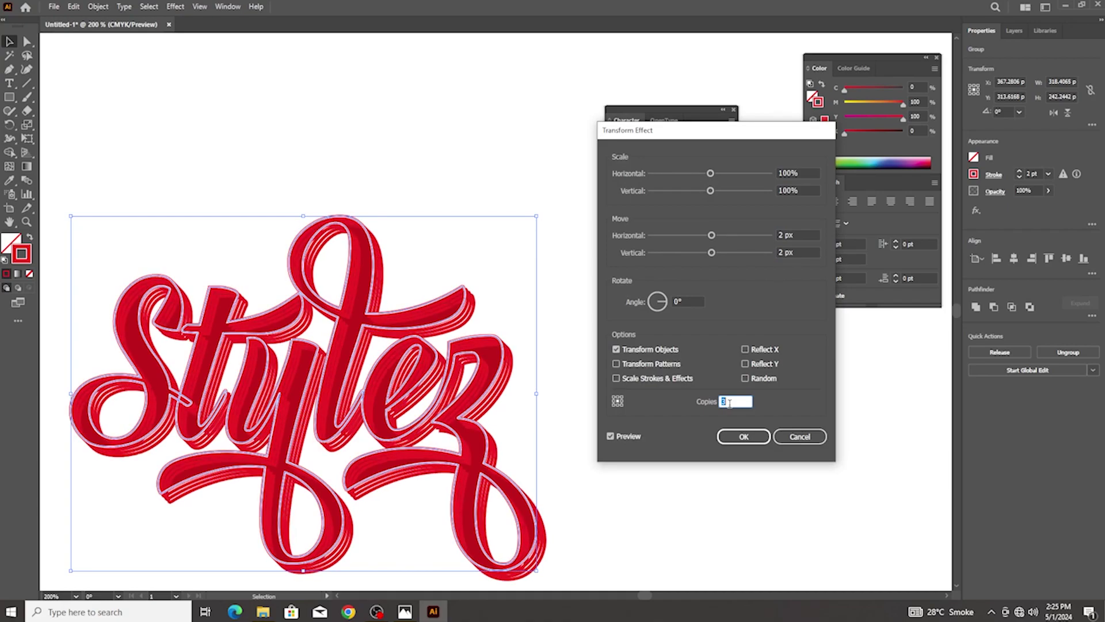
key(Up)
key(Up)
key(Up)
key(Up)
key(Up)
key(Up)
key(Up)
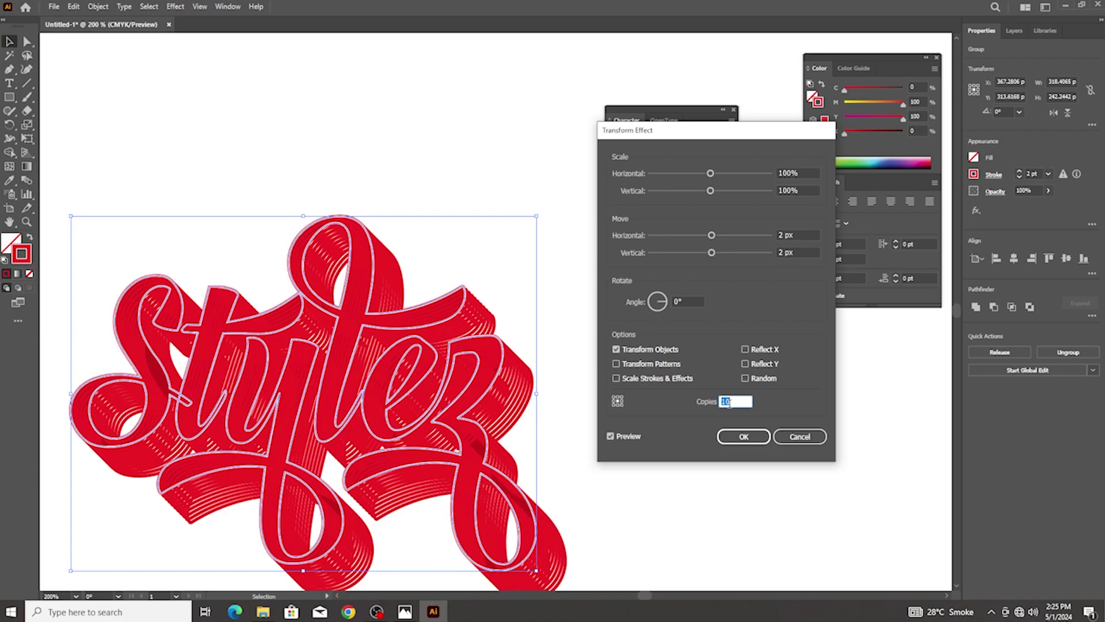
key(Up)
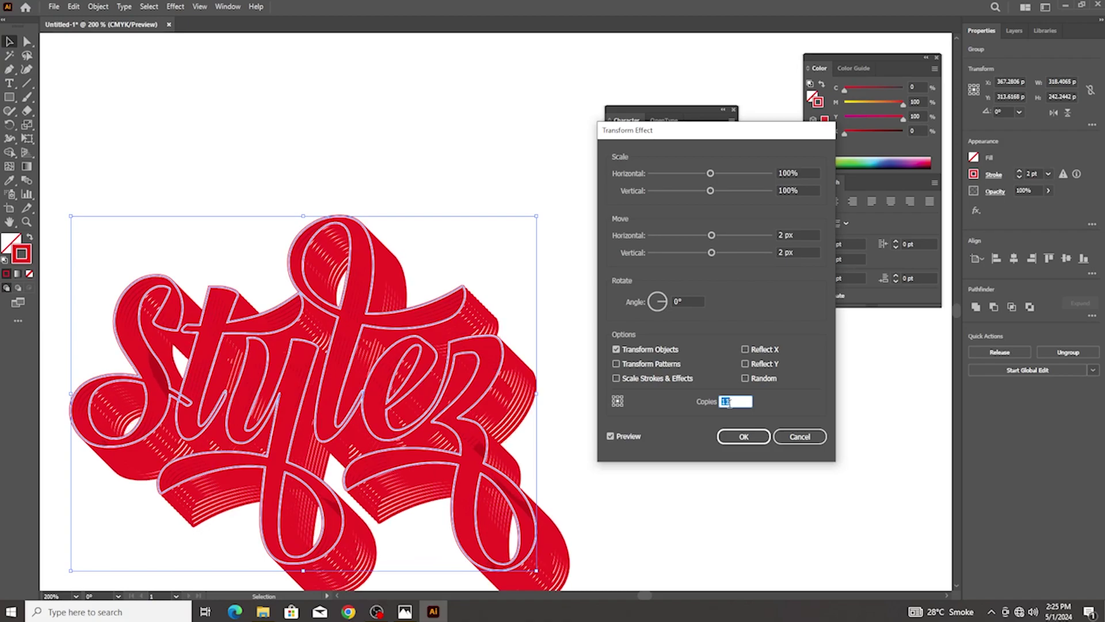
key(Up)
key(Up)
key(Up)
key(Up)
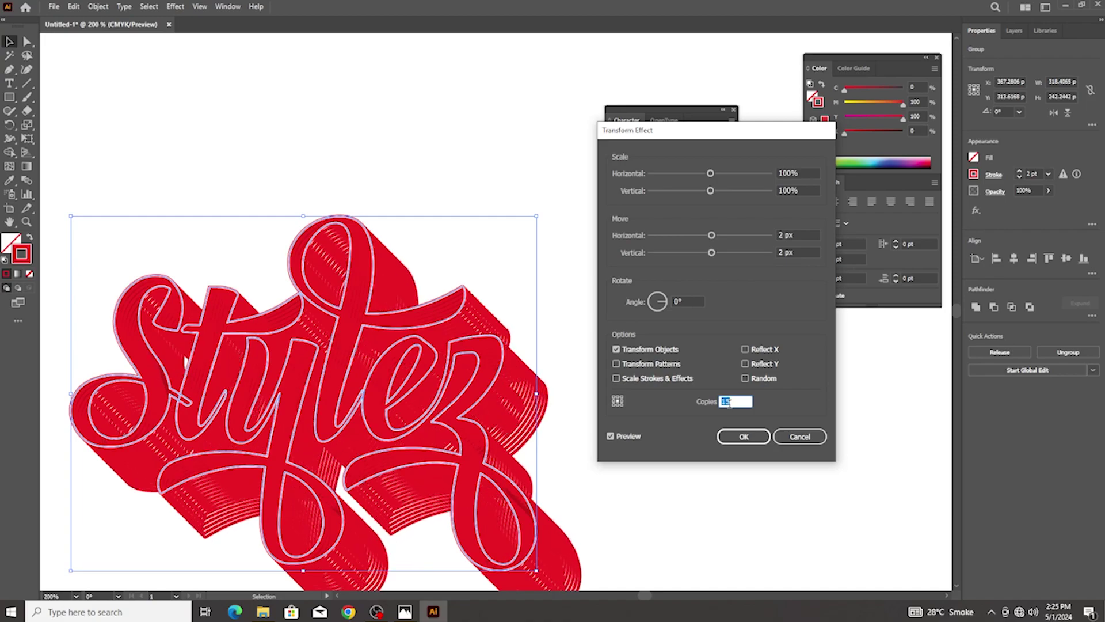
click(743, 437)
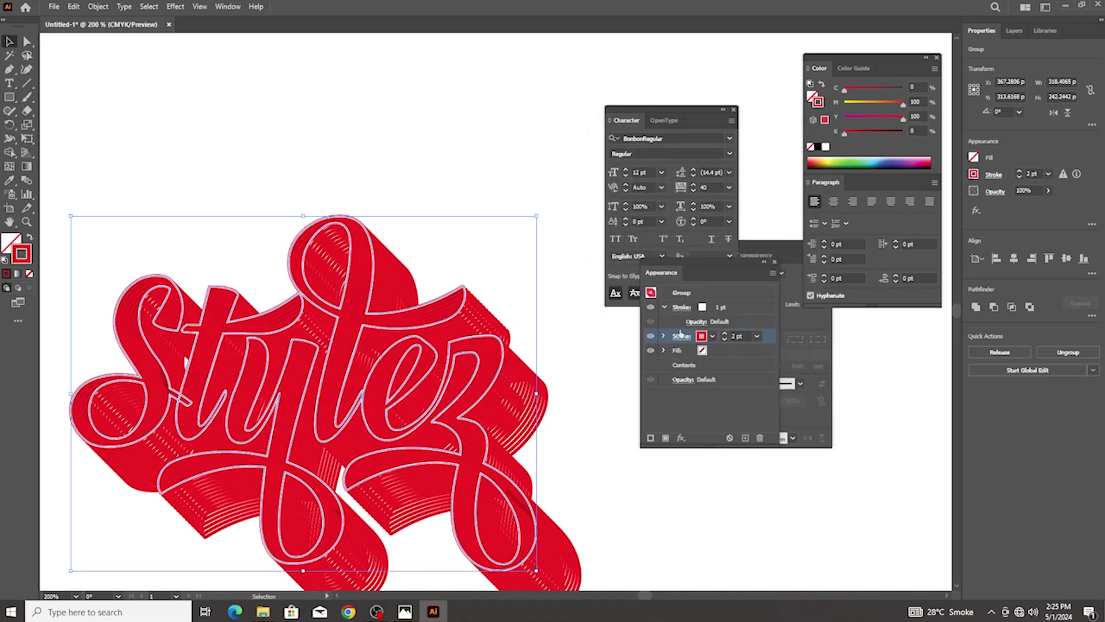
Set the weight of the red extrusion stroke to 3 pt and deselect the lettering
scroll(609, 367, down, 1)
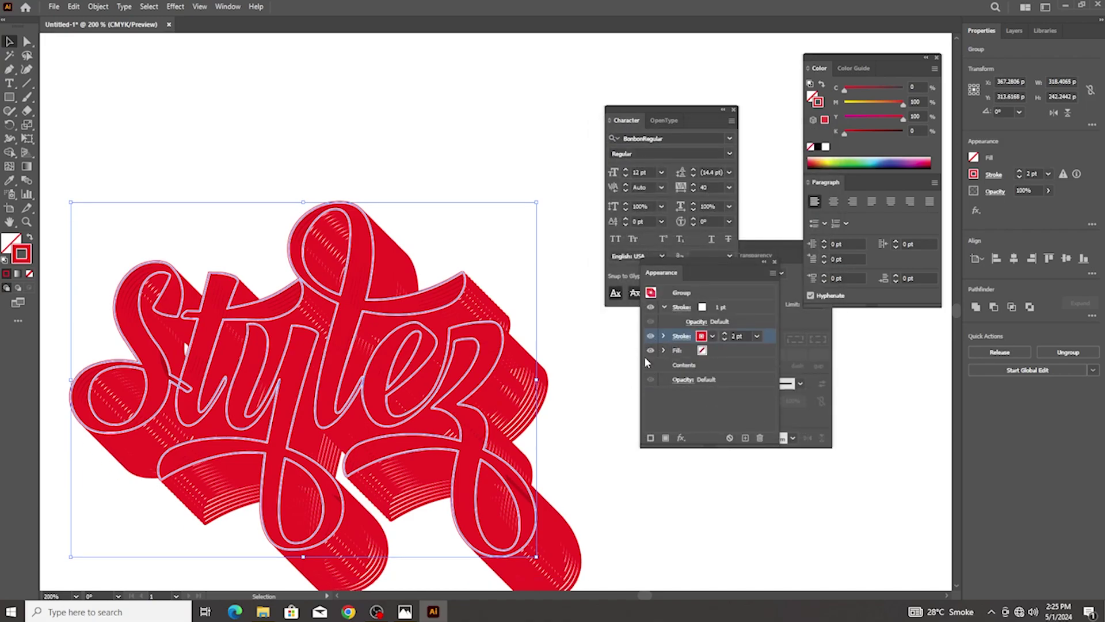
click(743, 336)
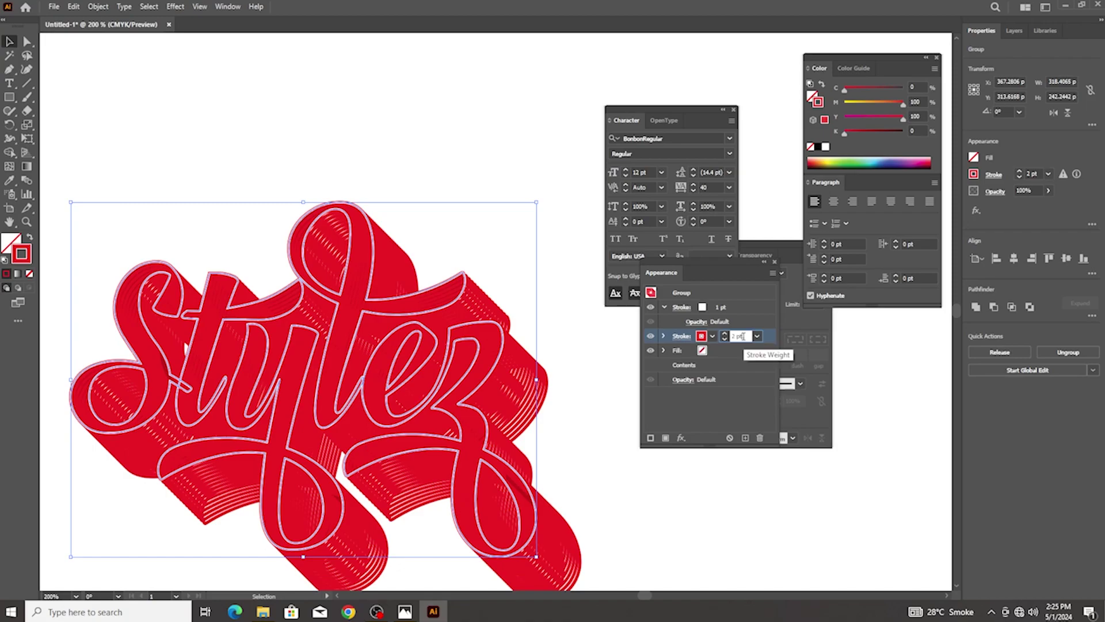
key(Up)
key(Up)
key(Up)
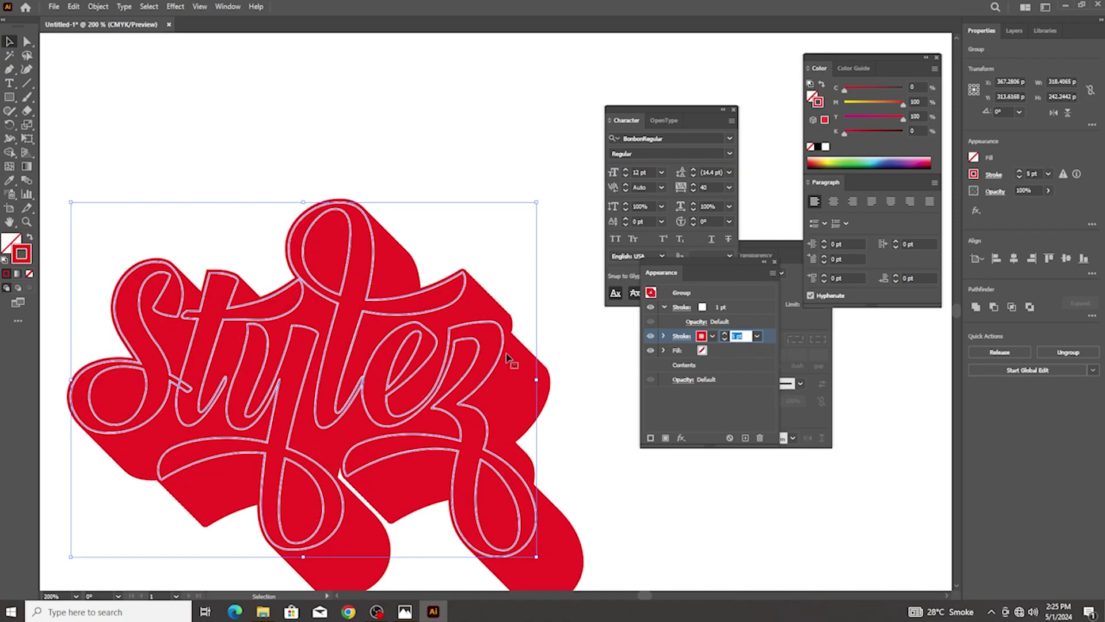
text(0.25)
key(Return)
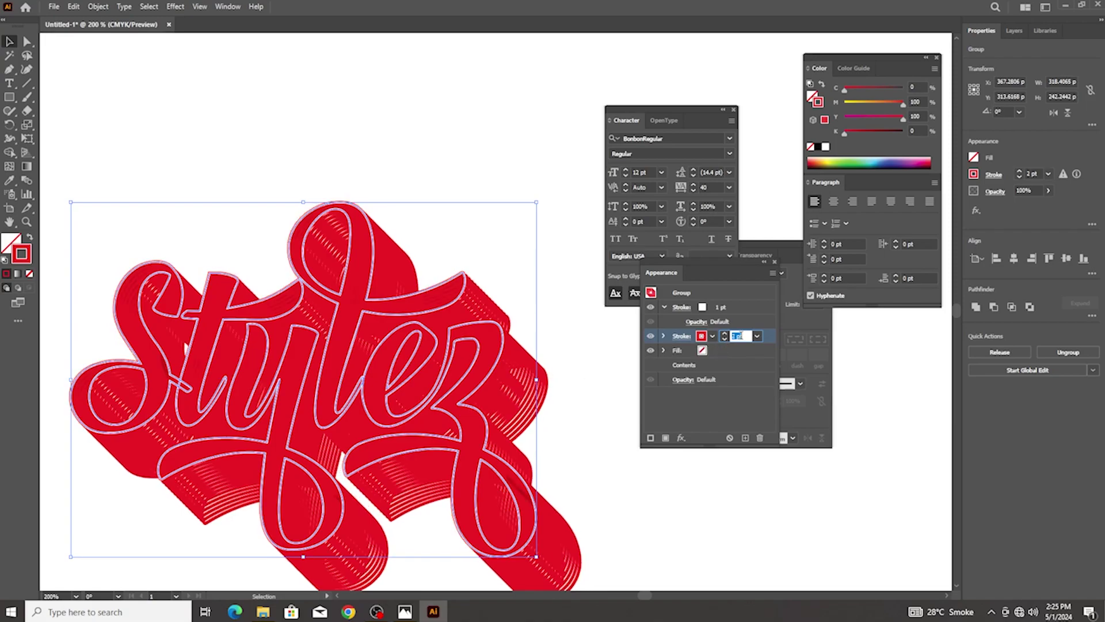
text(2)
key(Return)
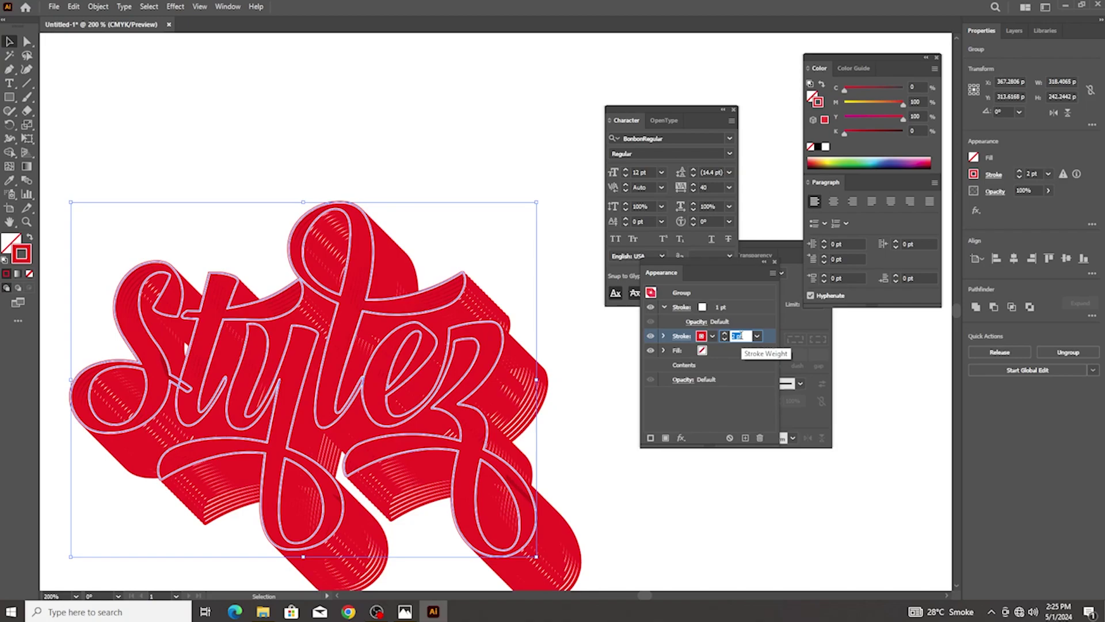
key(Up)
click(547, 382)
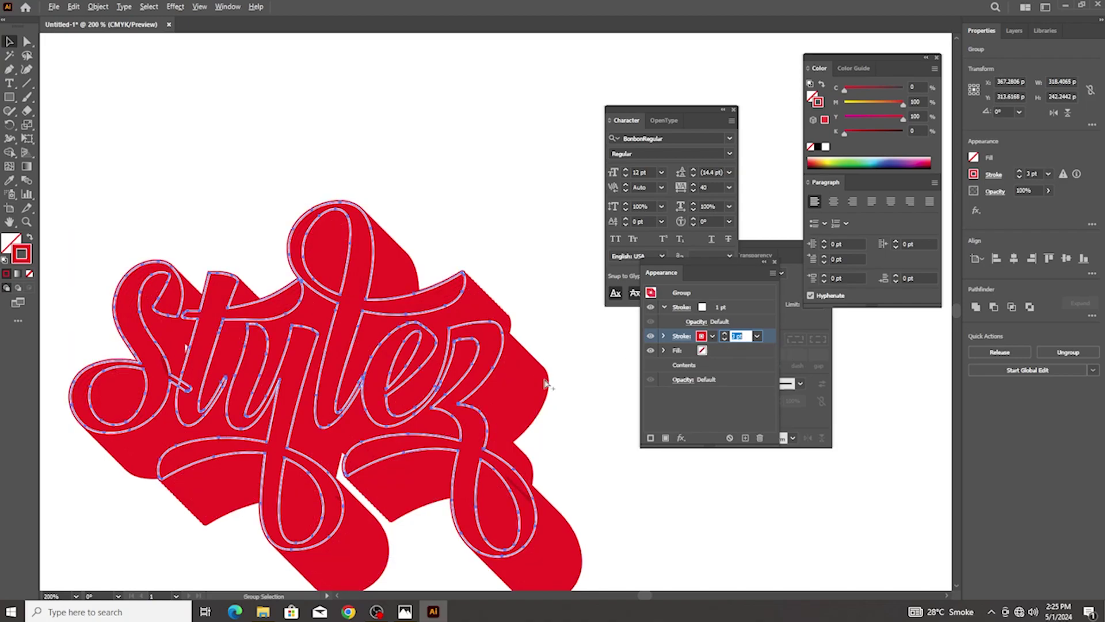
Expand the appearance of the lettering group into separate stroke copies, then clear the selection
scroll(501, 370, up, 2)
scroll(506, 365, down, 4)
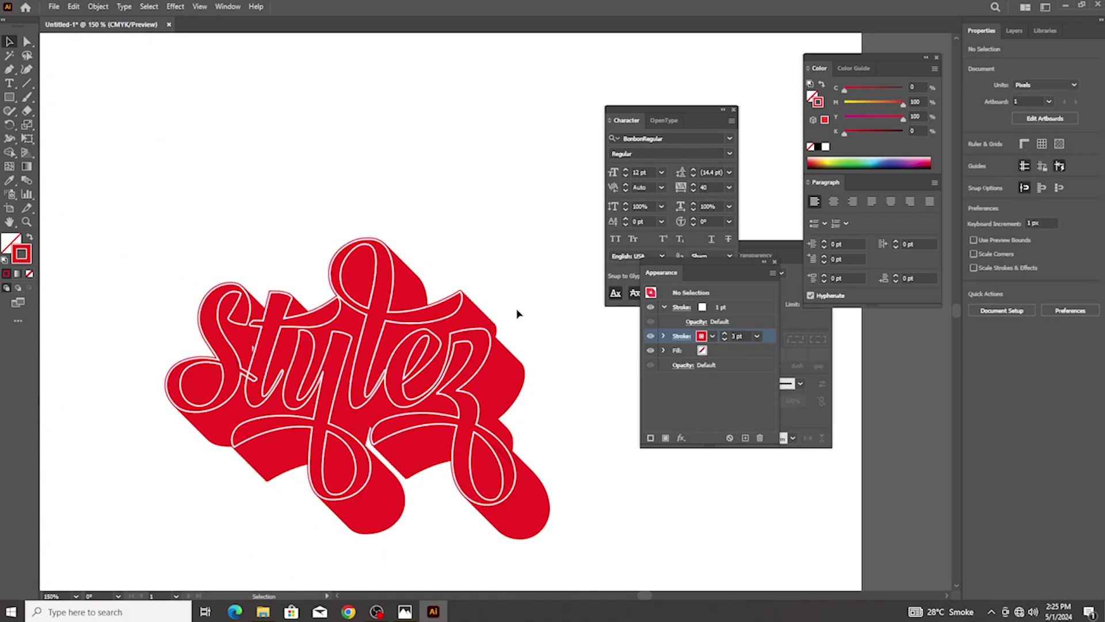
click(487, 312)
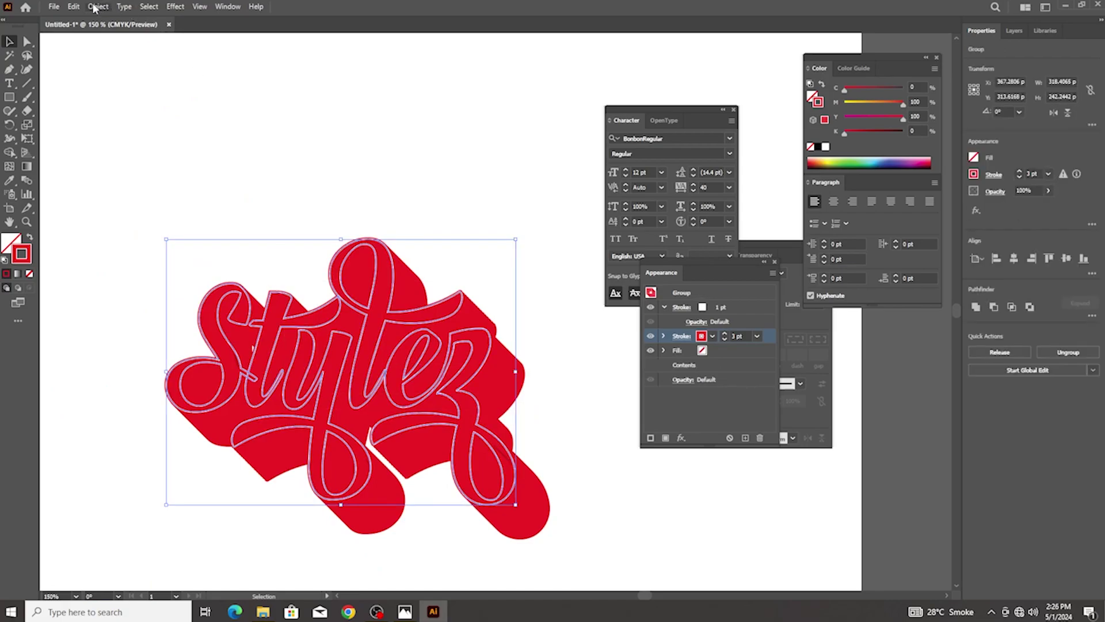
click(96, 7)
click(152, 166)
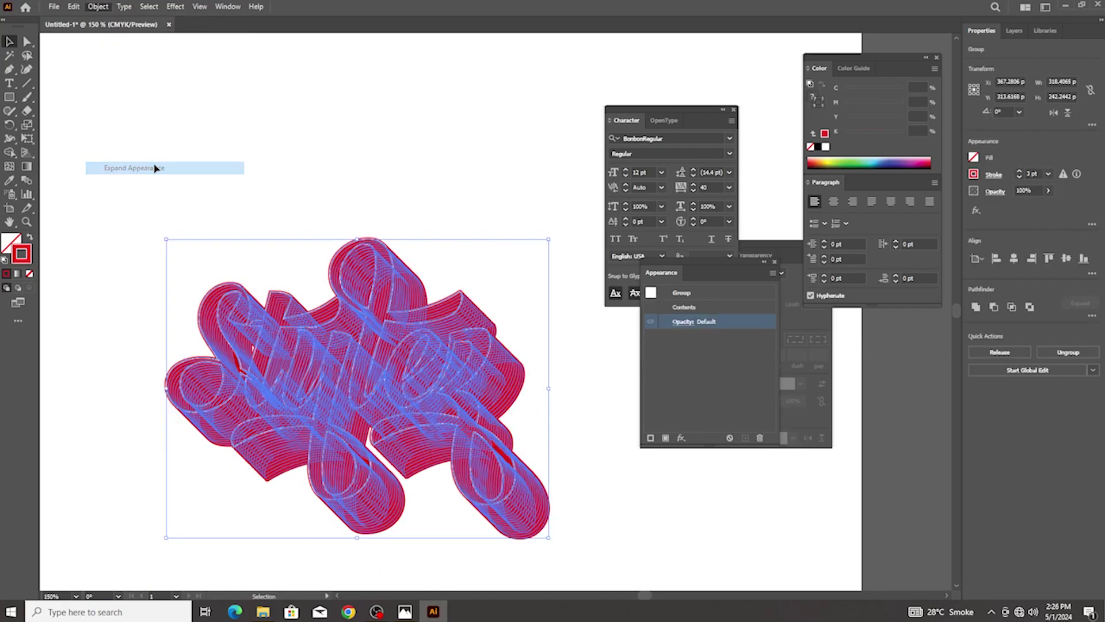
click(375, 203)
Ungroup the expanded lettering artwork and view the artboard at 100%
scroll(495, 349, up, 2)
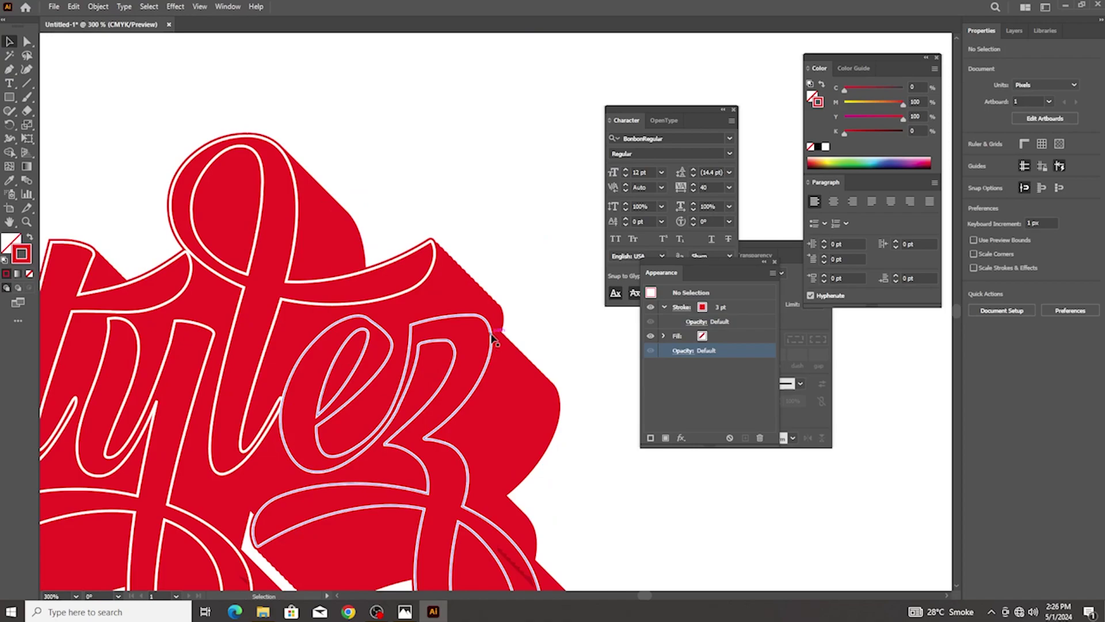
click(493, 340)
right_click(495, 341)
click(549, 481)
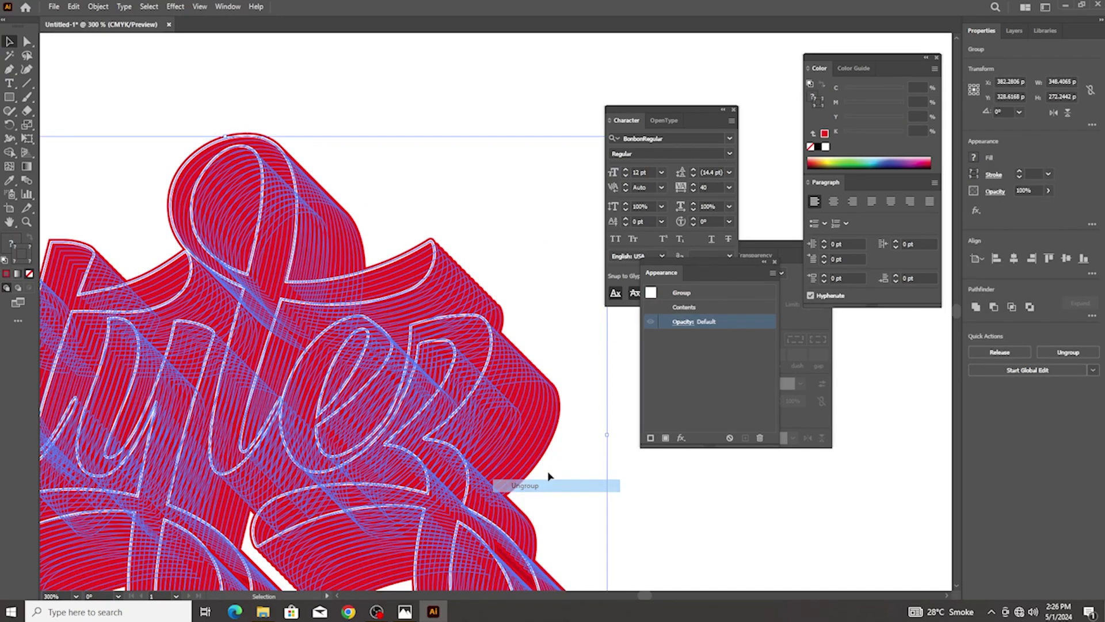
click(562, 335)
key(ctrl+1)
Move the floating Character and Appearance windows clear of the logo and ungroup the nested stroke copies once more
mouse_move(632, 105)
mouse_down()
mouse_move(699, 244)
mouse_move(664, 263)
mouse_move(677, 266)
mouse_up()
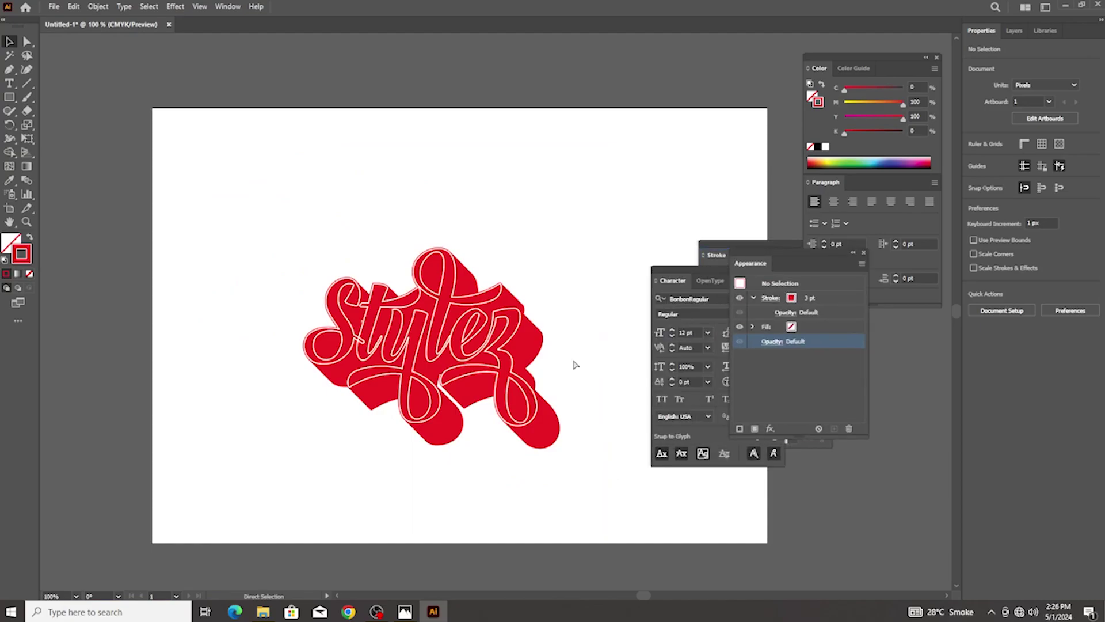
alt+scroll(574, 365, up, 3)
alt+scroll(484, 360, up, 2)
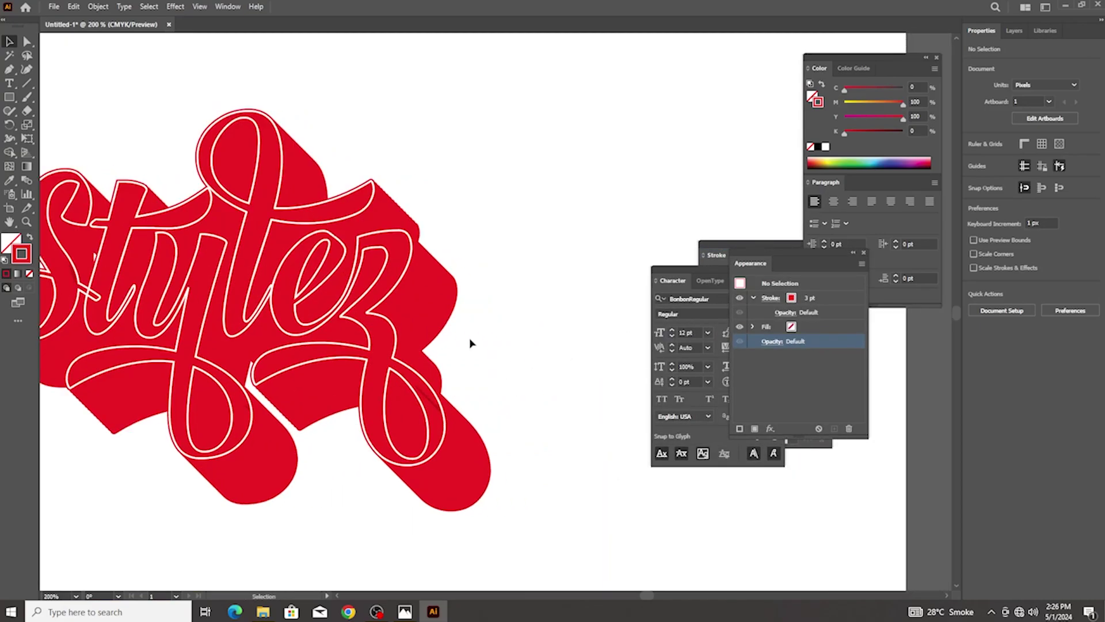
alt+scroll(446, 265, up, 1)
click(449, 267)
right_click(449, 267)
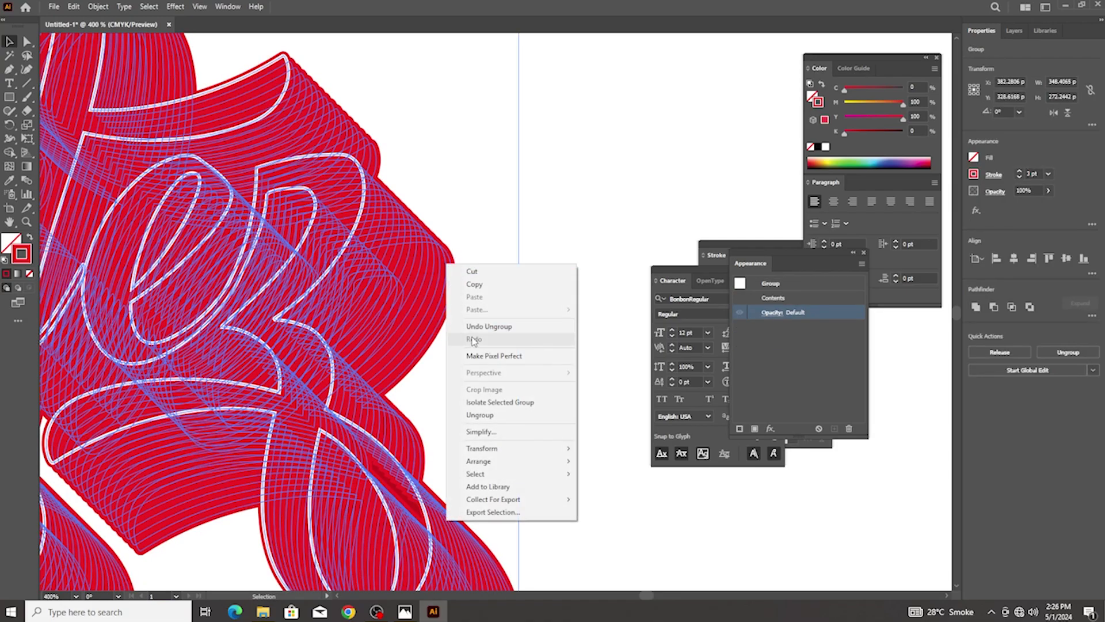
click(487, 415)
click(459, 291)
Try to move a red stroke copy away from the extrusion, undoing each move
drag(444, 257, 578, 375)
key(ctrl+z)
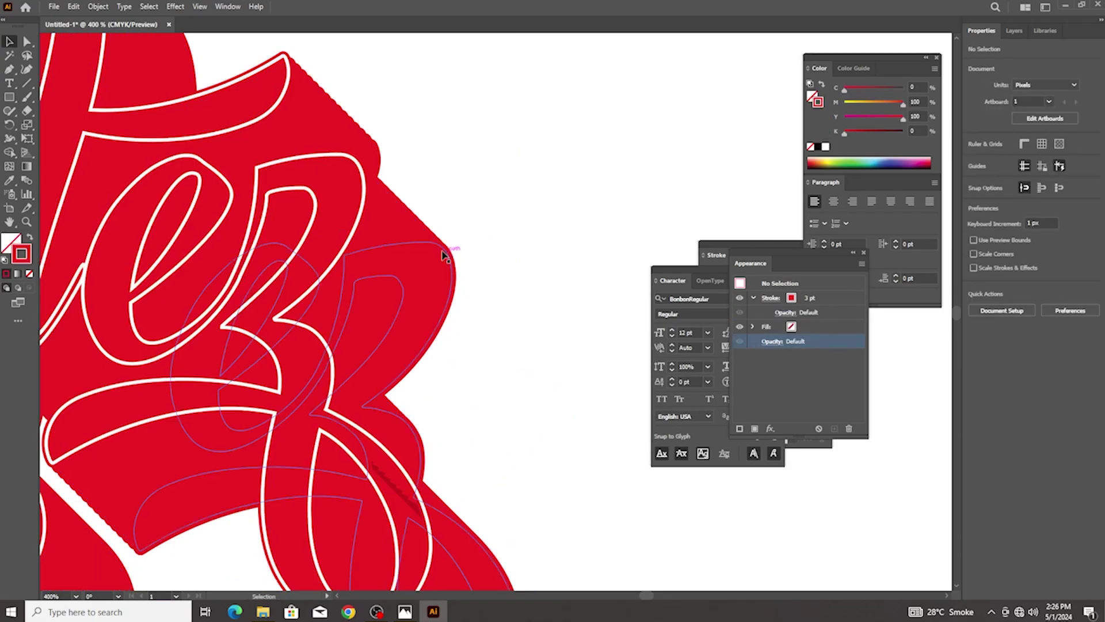
drag(422, 240, 580, 448)
key(ctrl+z)
click(544, 321)
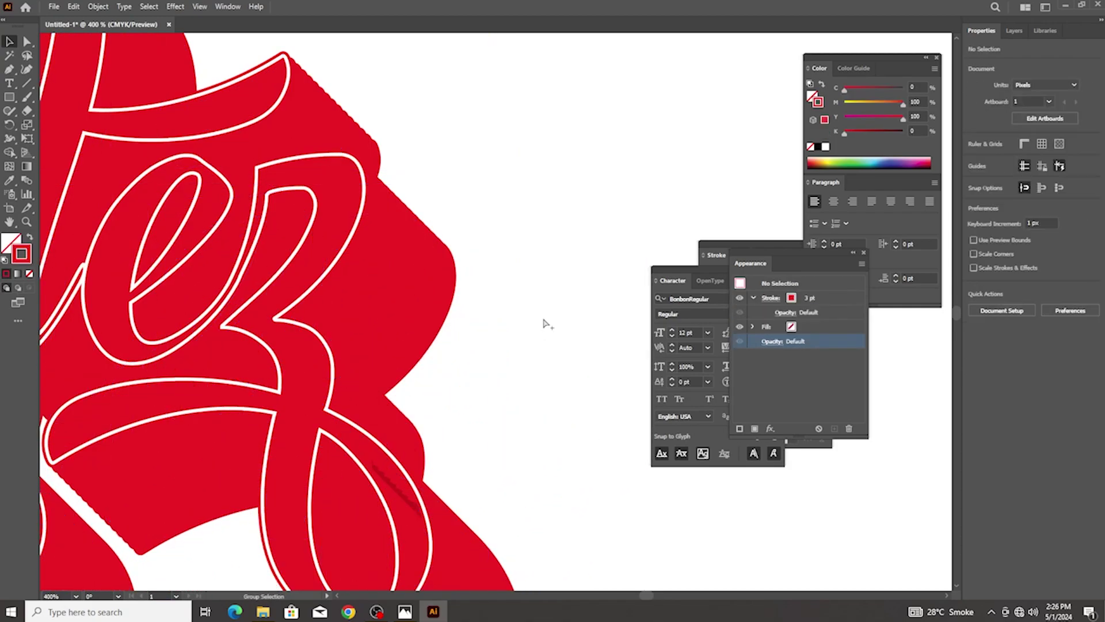
Try a red Paintbrush stroke beside the extrusion near the letter z, then undo it and return to the Selection tool
scroll(544, 321, down, 2)
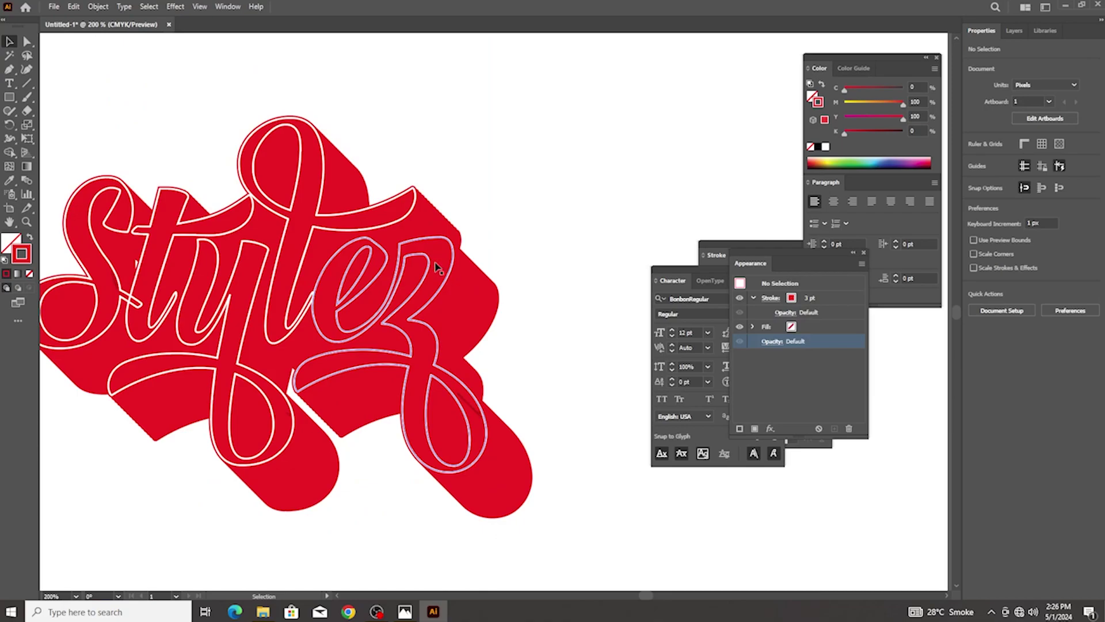
click(26, 97)
scroll(570, 314, up, 1)
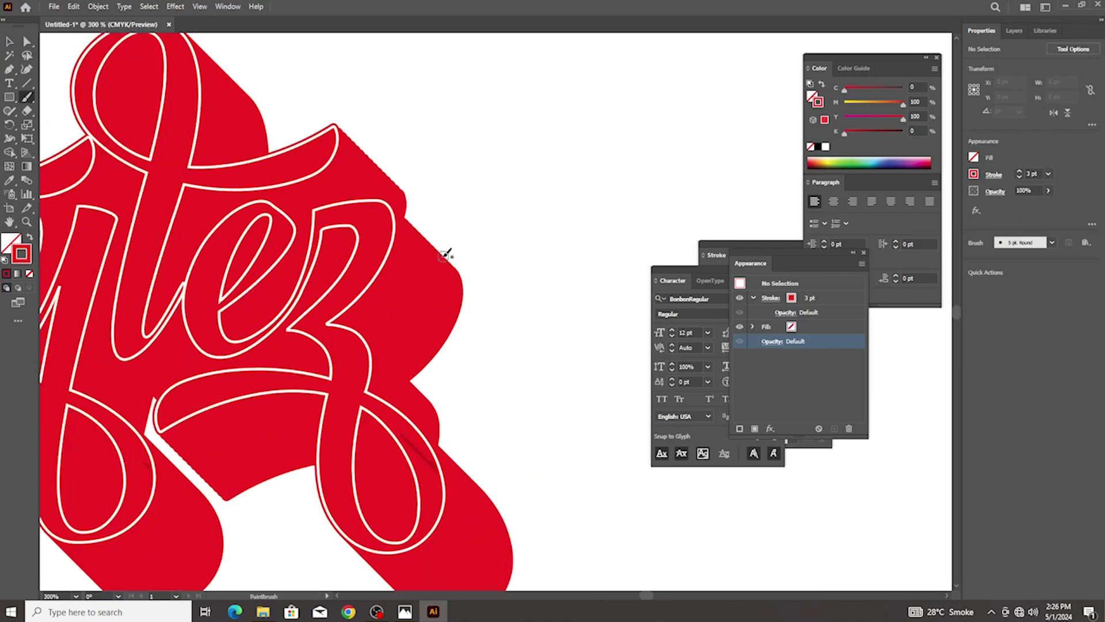
mouse_move(478, 253)
mouse_down()
mouse_move(427, 219)
mouse_move(432, 195)
mouse_move(425, 214)
mouse_move(436, 246)
mouse_up()
key(ctrl+z)
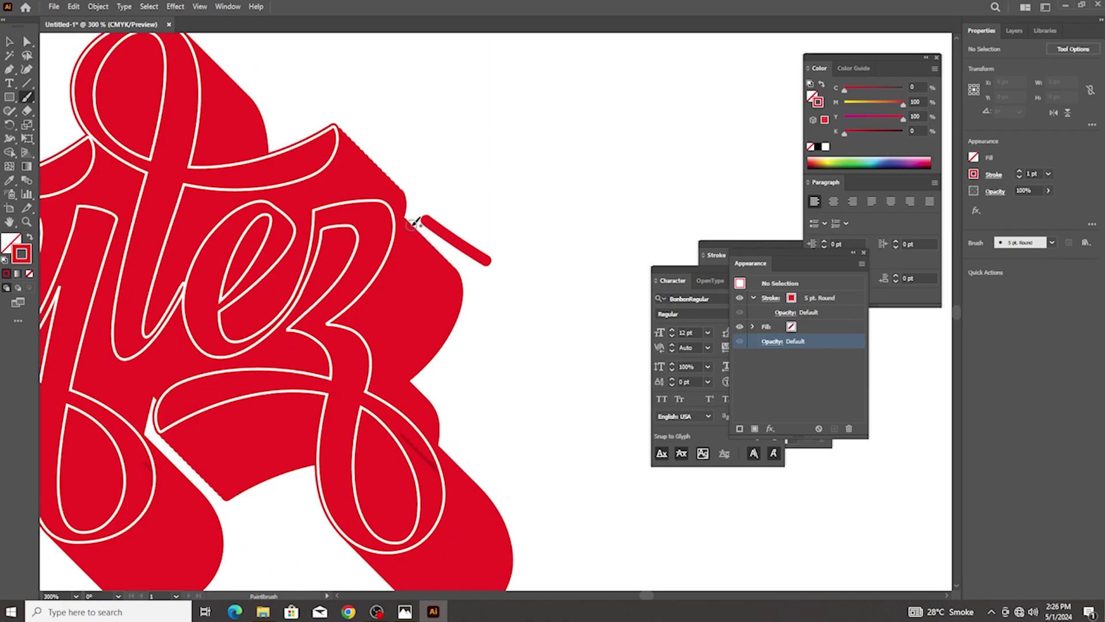
key(ctrl+z)
key(v)
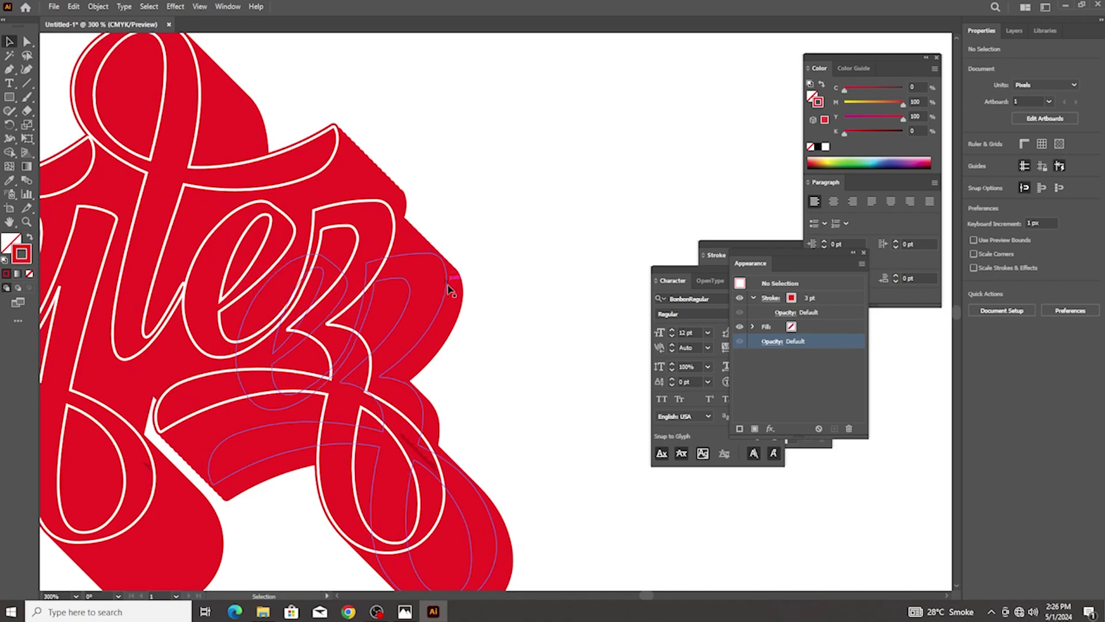
click(462, 300)
right_click(463, 300)
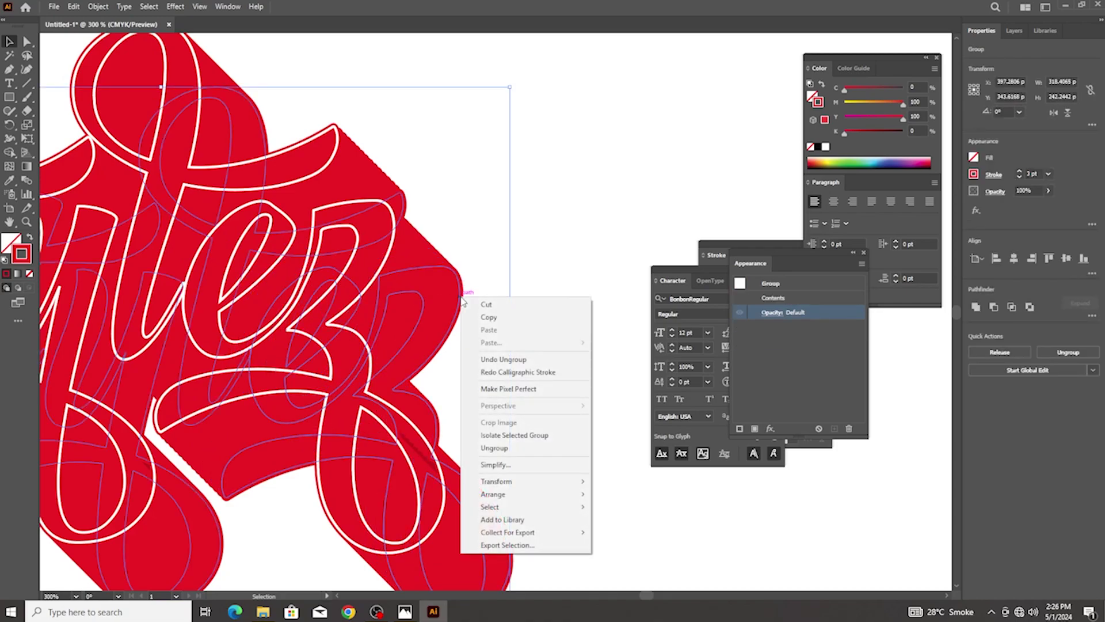
click(464, 294)
mouse_move(464, 293)
mouse_down()
mouse_move(531, 345)
mouse_move(463, 309)
mouse_up()
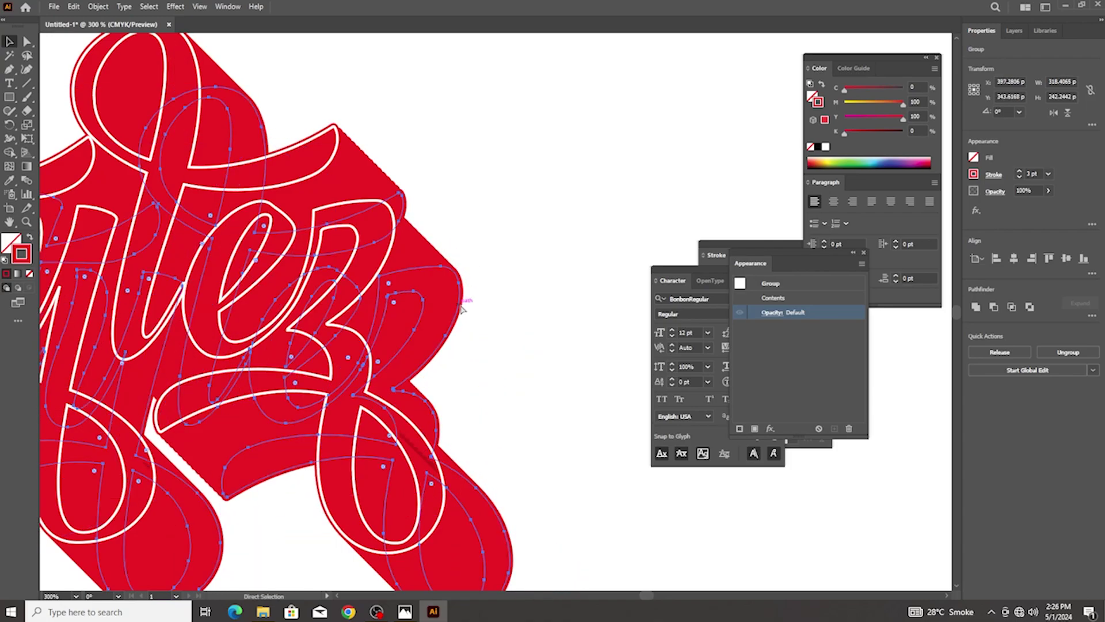
key(ctrl+shift+a)
Try to move an outline group away from the letter z, then undo the move and deselect
scroll(410, 214, up, 3)
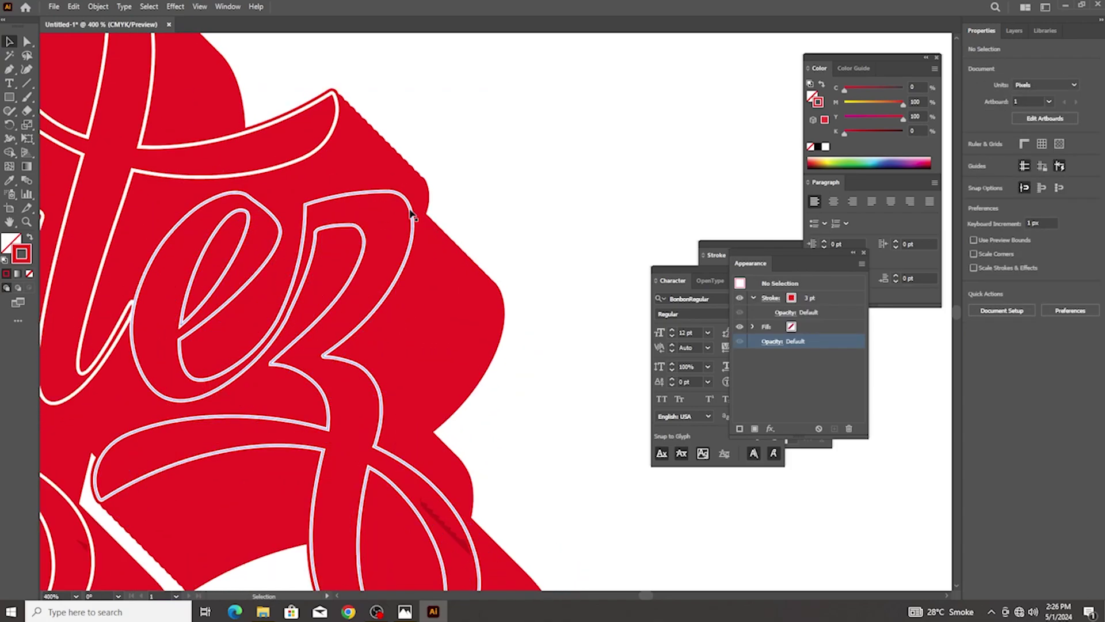
click(411, 214)
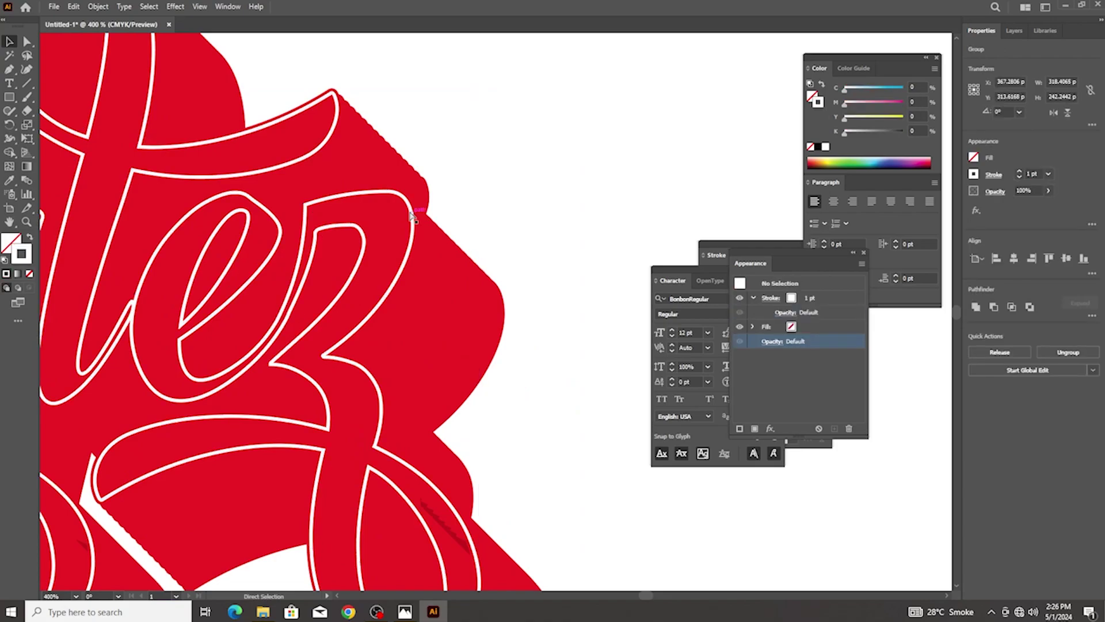
drag(417, 219, 604, 269)
key(ctrl+z)
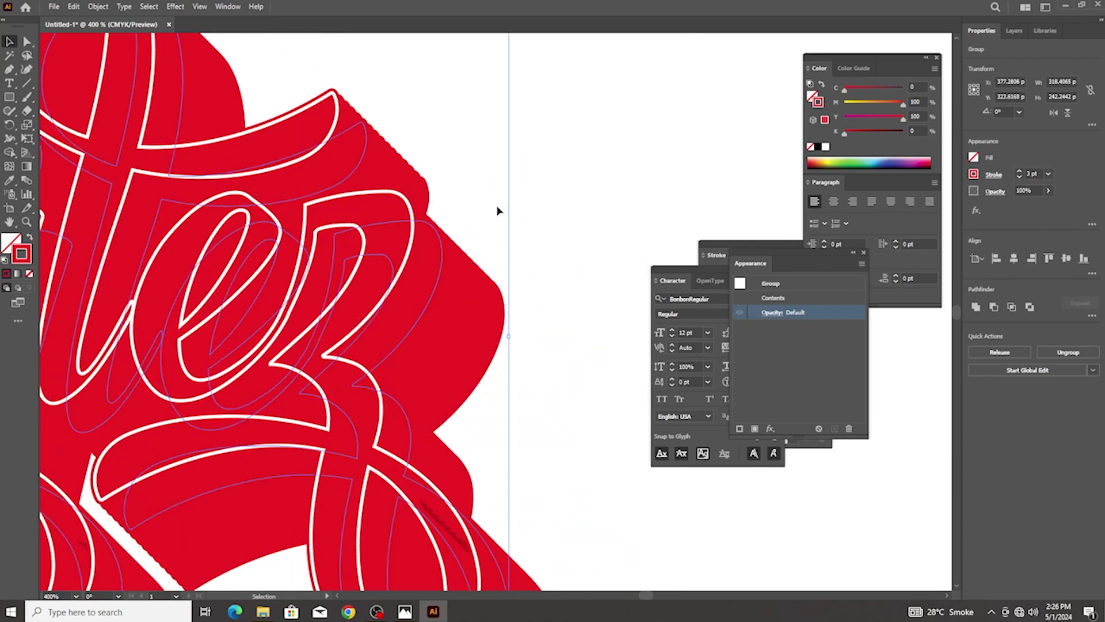
scroll(530, 242, down, 2)
click(530, 242)
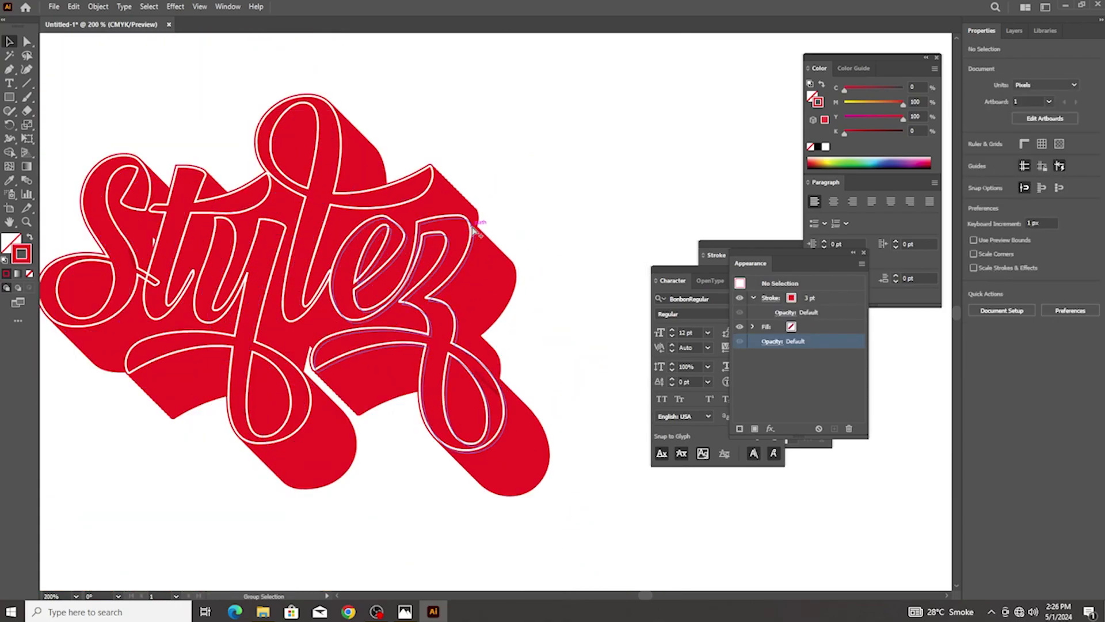
Select the overlapping stroke groups together and move them off the artboard toward its lower-left side
scroll(474, 230, up, 2)
drag(473, 231, 452, 173)
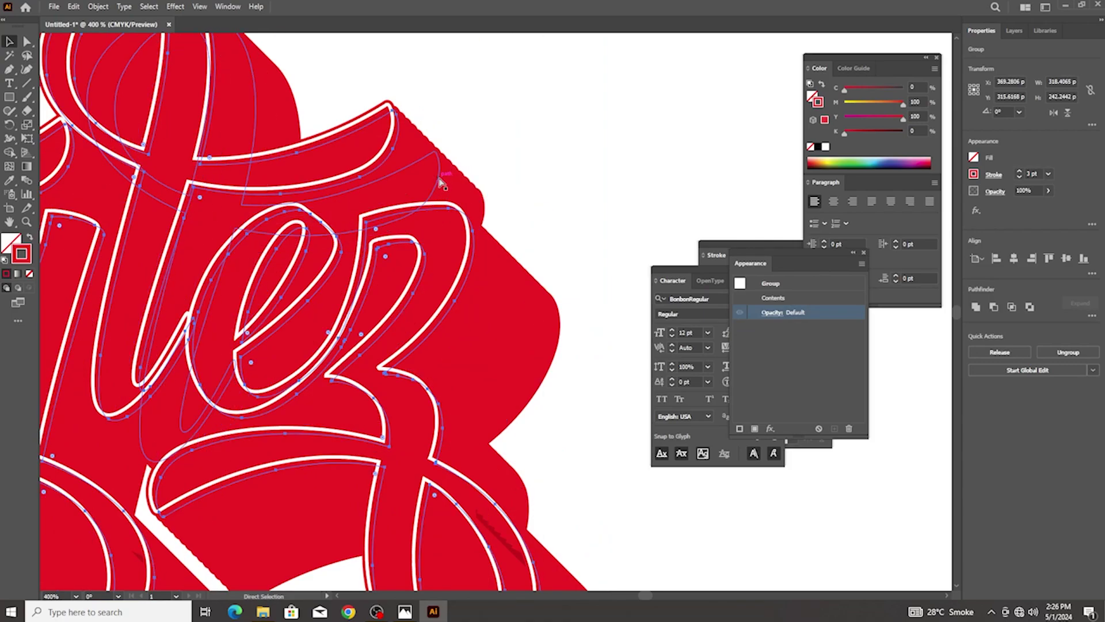
click(444, 147)
scroll(442, 155, down, 2)
drag(411, 114, 561, 368)
drag(459, 280, 232, 431)
scroll(462, 441, down, 3)
scroll(321, 432, up, 3)
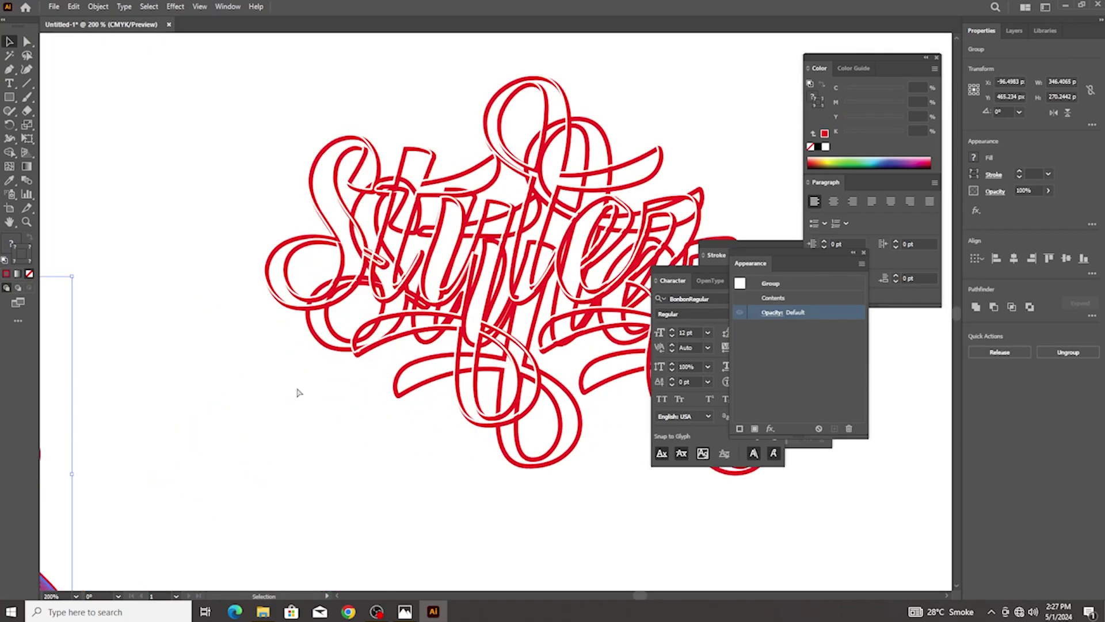
scroll(297, 392, down, 3)
scroll(451, 377, up, 1)
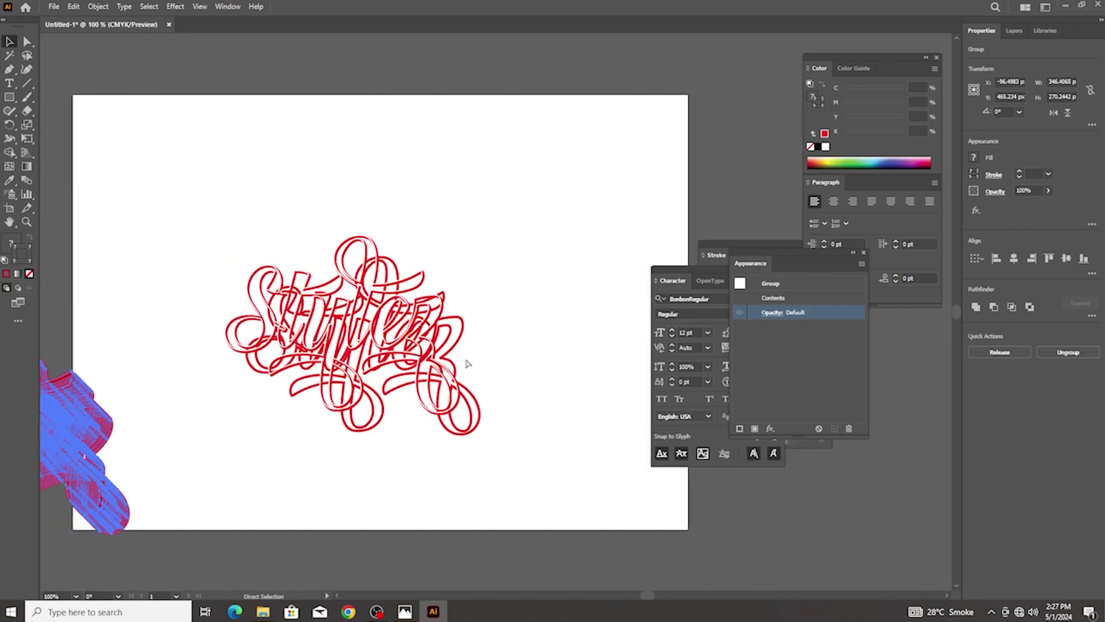
Inspect the overlapping outlines around the letter z, selecting the front and back red stroke groups in turn to tell them apart
click(467, 363)
scroll(480, 360, up, 2)
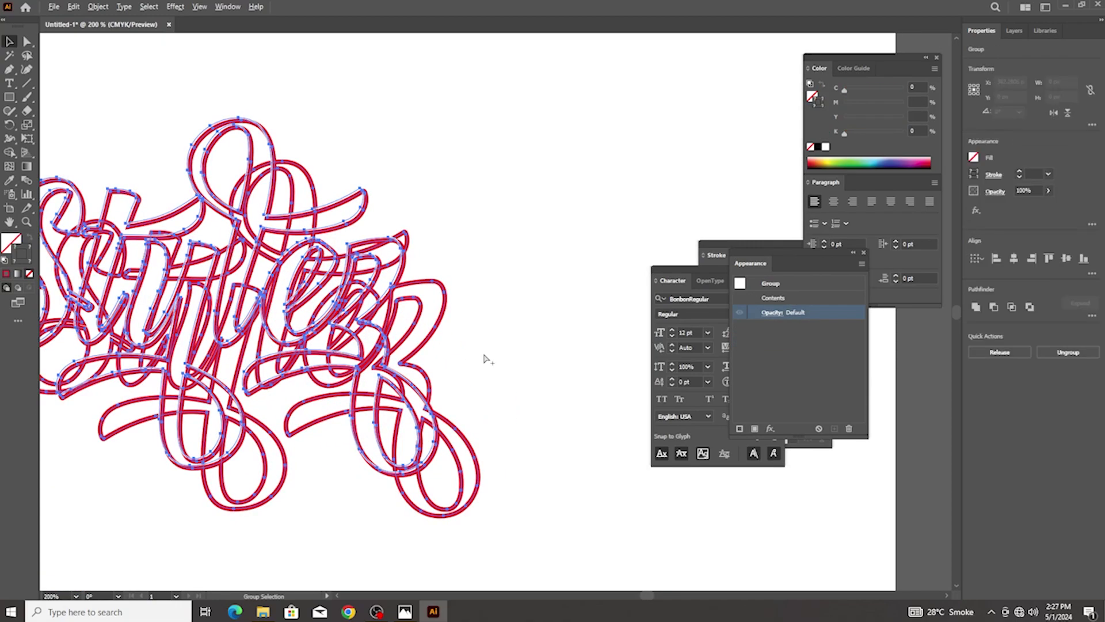
scroll(531, 343, down, 2)
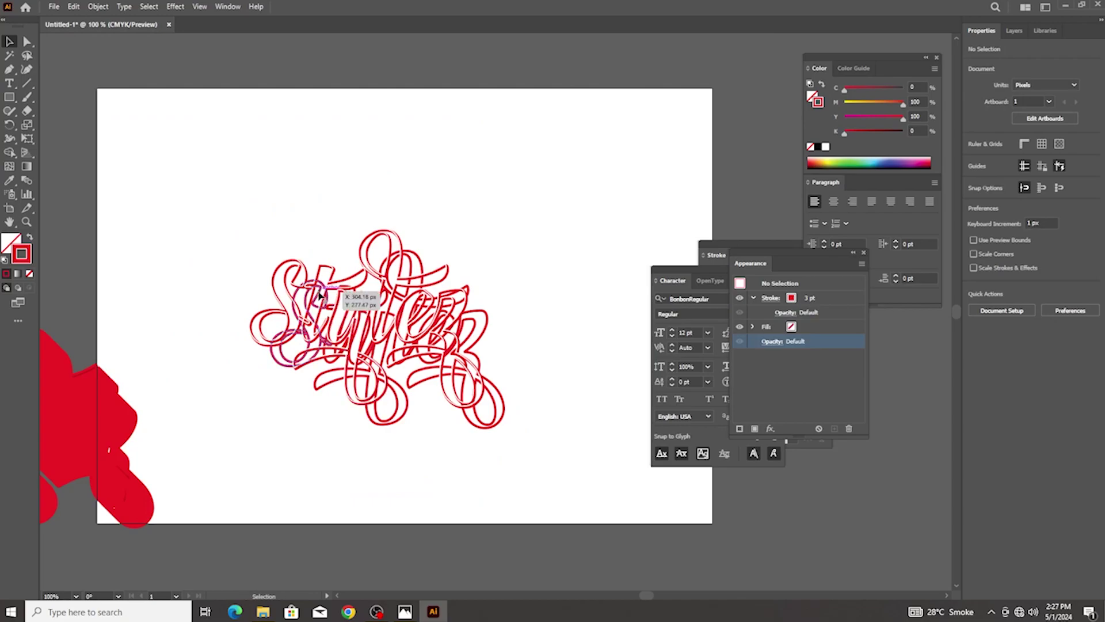
scroll(473, 296, up, 2)
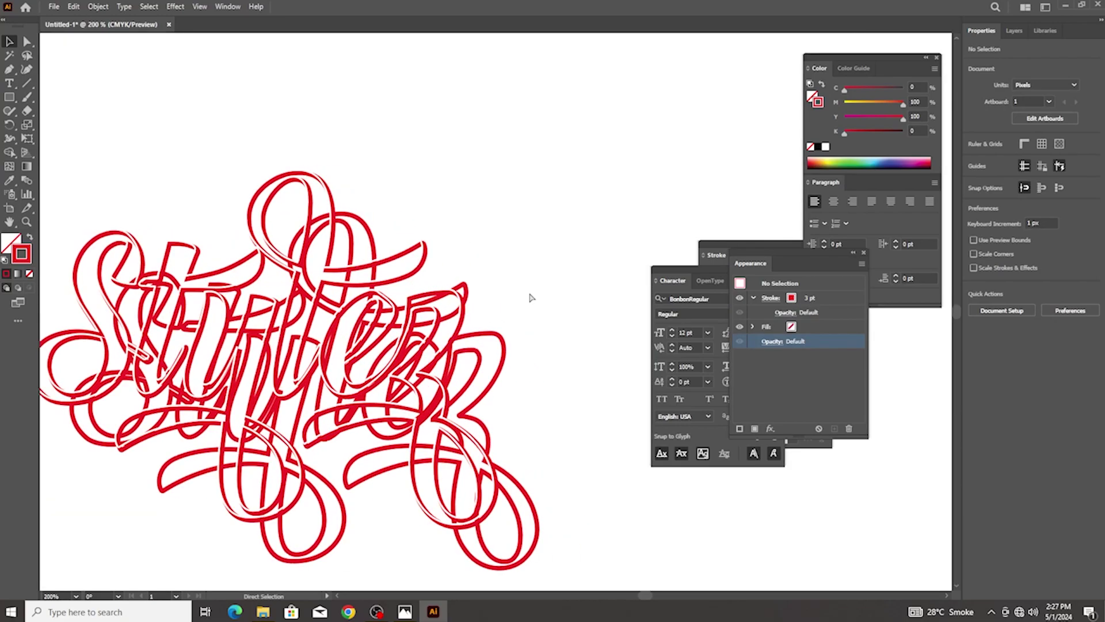
scroll(512, 346, up, 1)
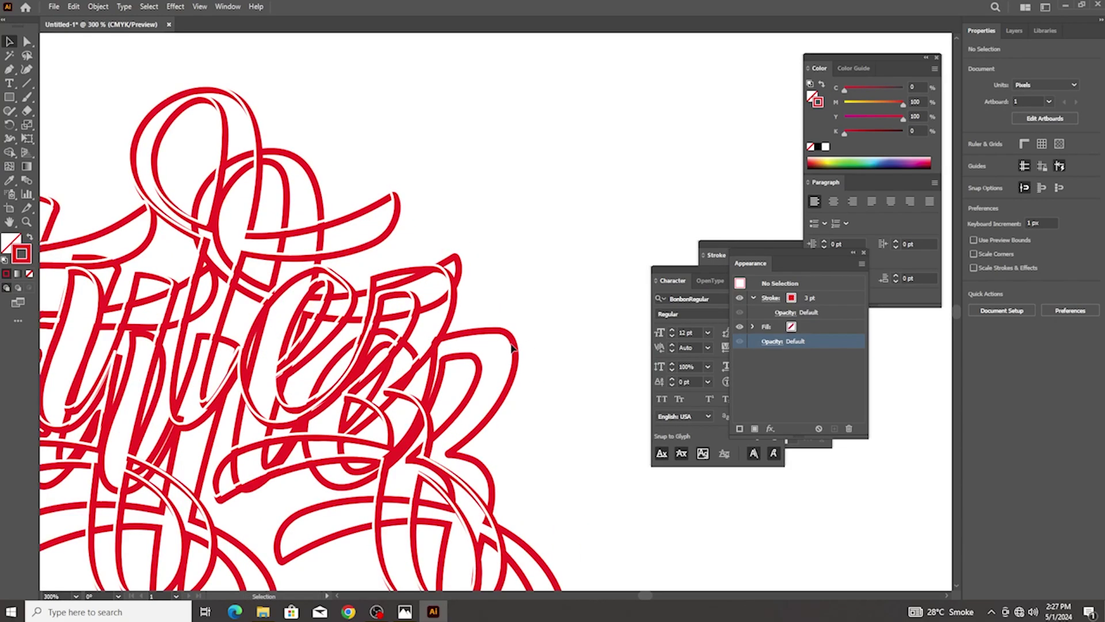
click(512, 348)
scroll(483, 314, up, 1)
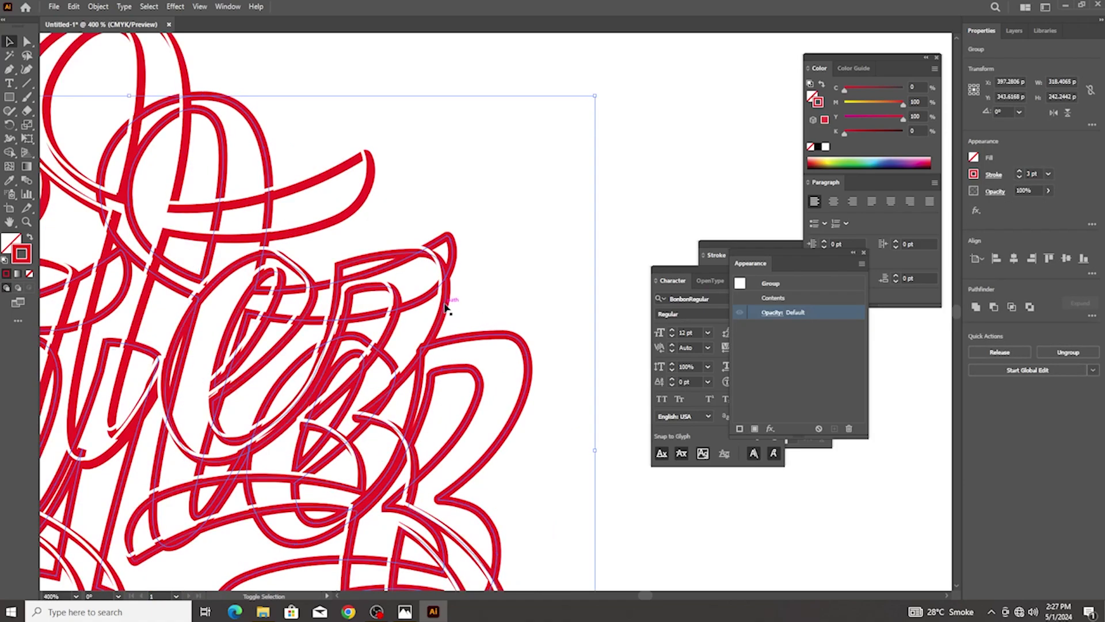
click(489, 320)
scroll(489, 320, down, 2)
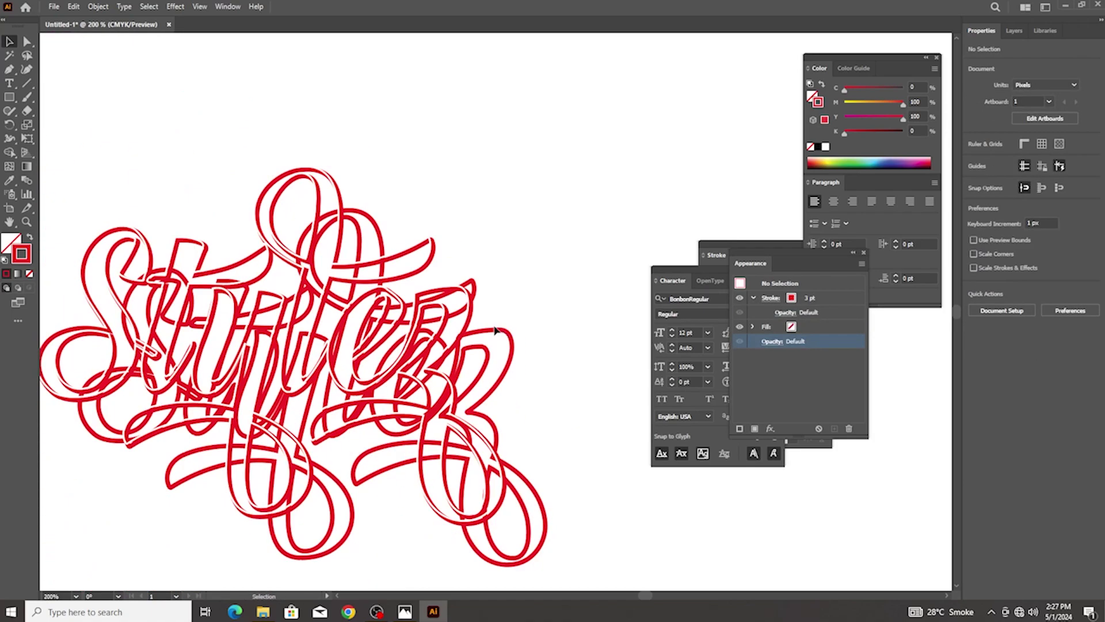
drag(506, 329, 491, 309)
scroll(486, 318, up, 2)
click(491, 309)
click(534, 343)
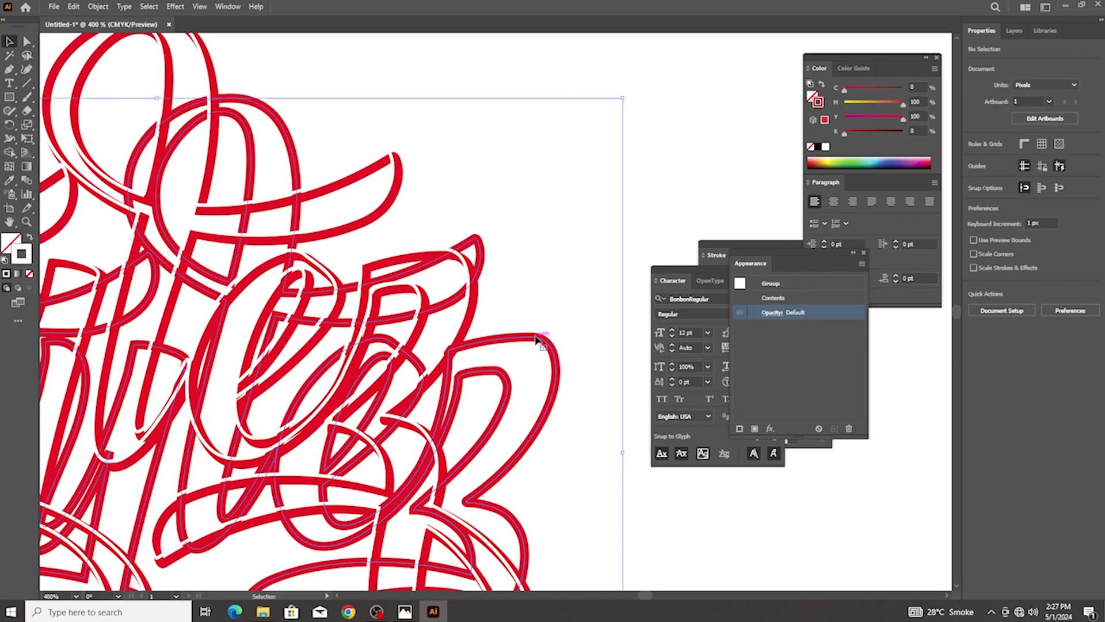
click(475, 301)
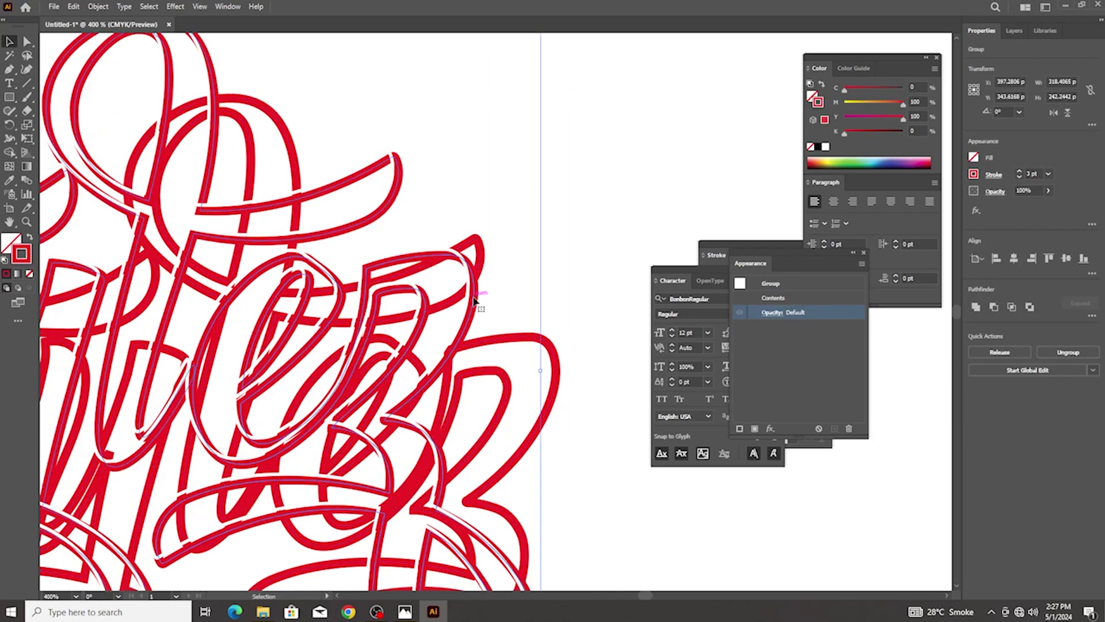
click(518, 312)
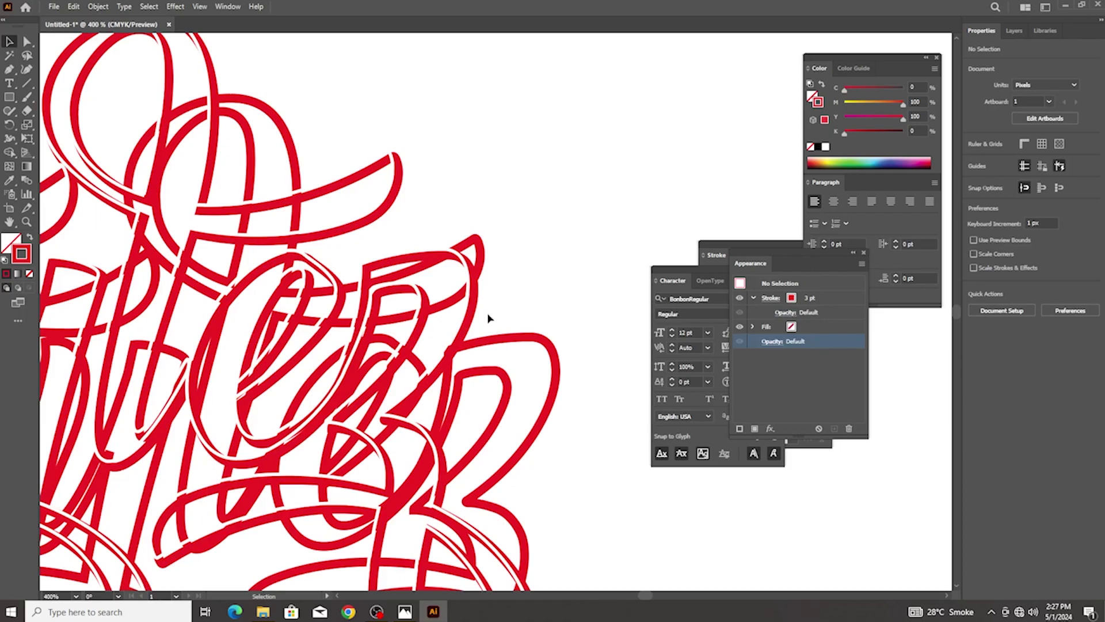
Change the stroke colour of the front red outline group to the darker red #C9000F
click(475, 295)
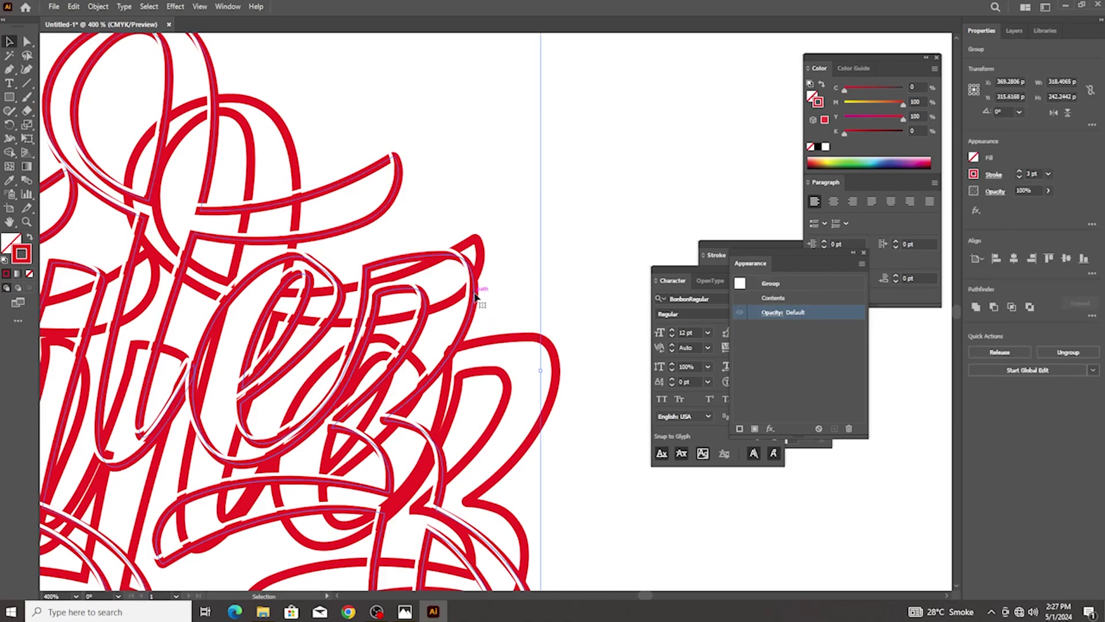
double_click(26, 251)
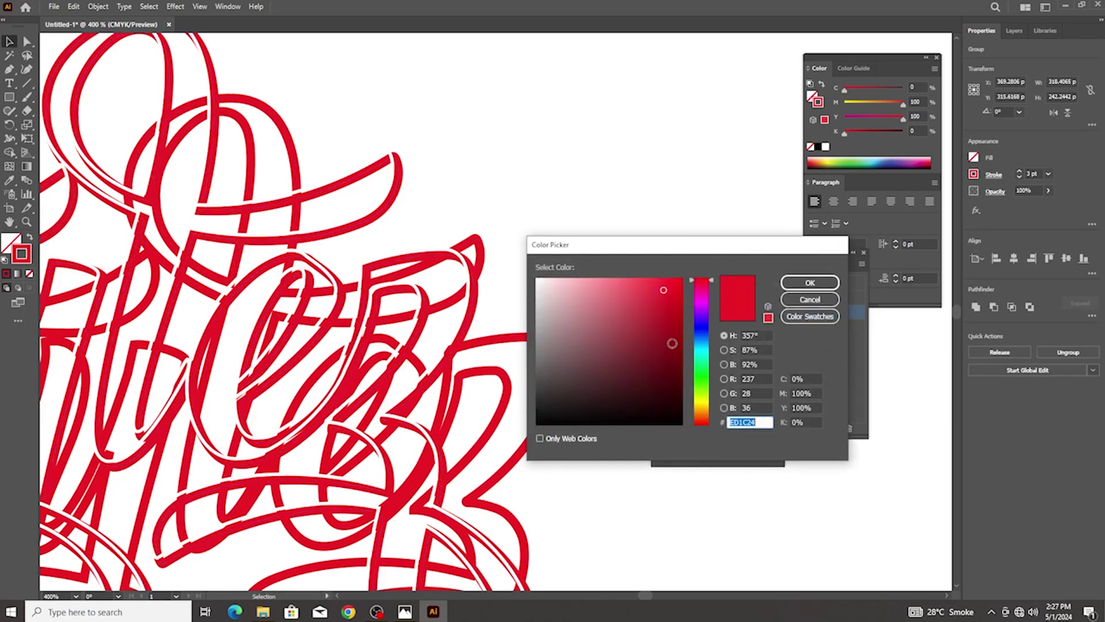
drag(663, 292, 691, 308)
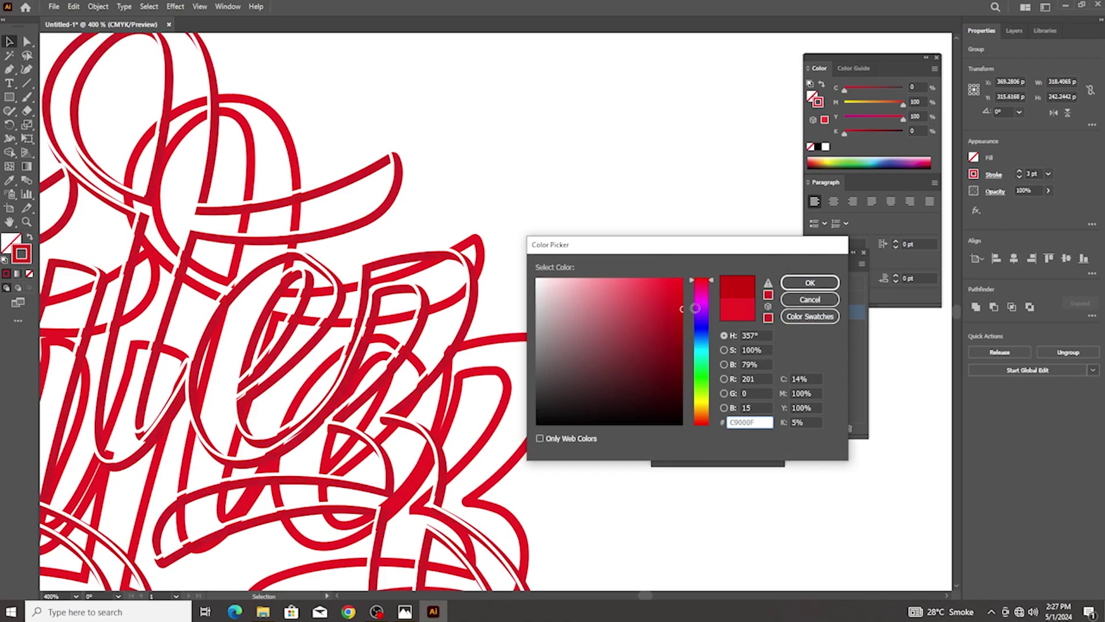
click(810, 283)
Select the back outline group, confirm its stroke colour as bright red #ED1C24, and deselect it
click(544, 382)
double_click(27, 259)
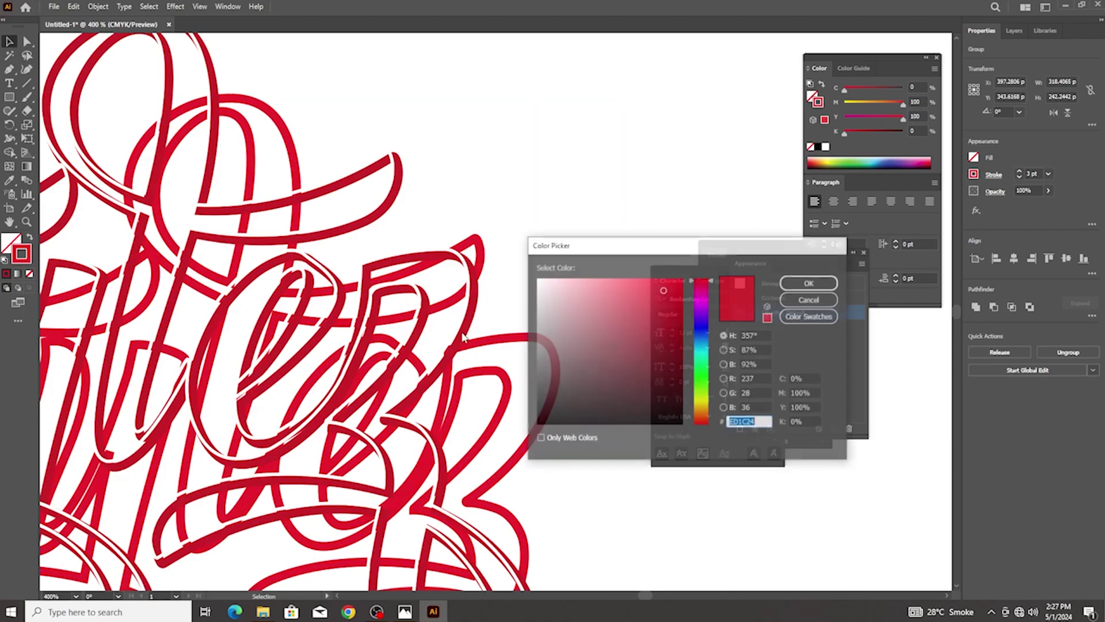
click(806, 282)
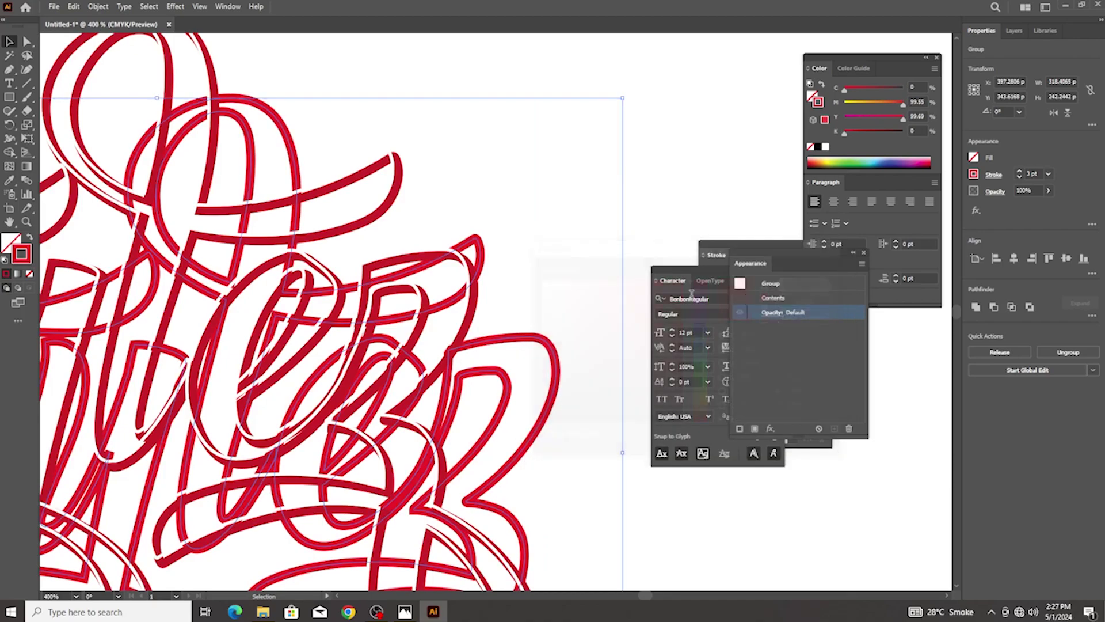
click(509, 286)
Select the dark red front outline group and the bright red back outline group together
click(477, 302)
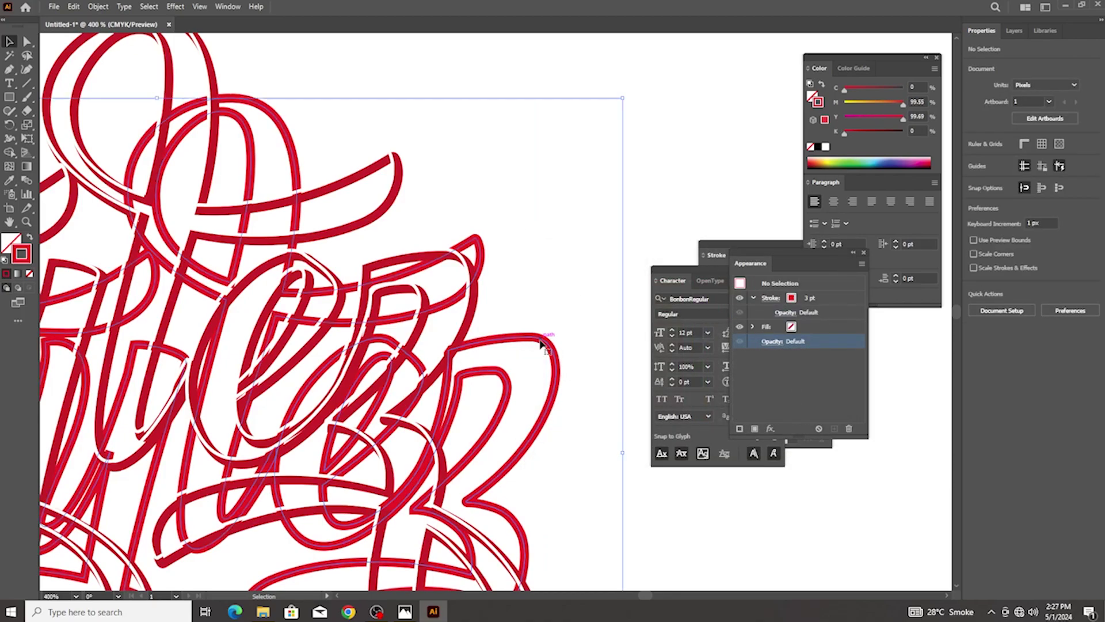
shift+click(345, 216)
shift+click(131, 78)
click(92, 6)
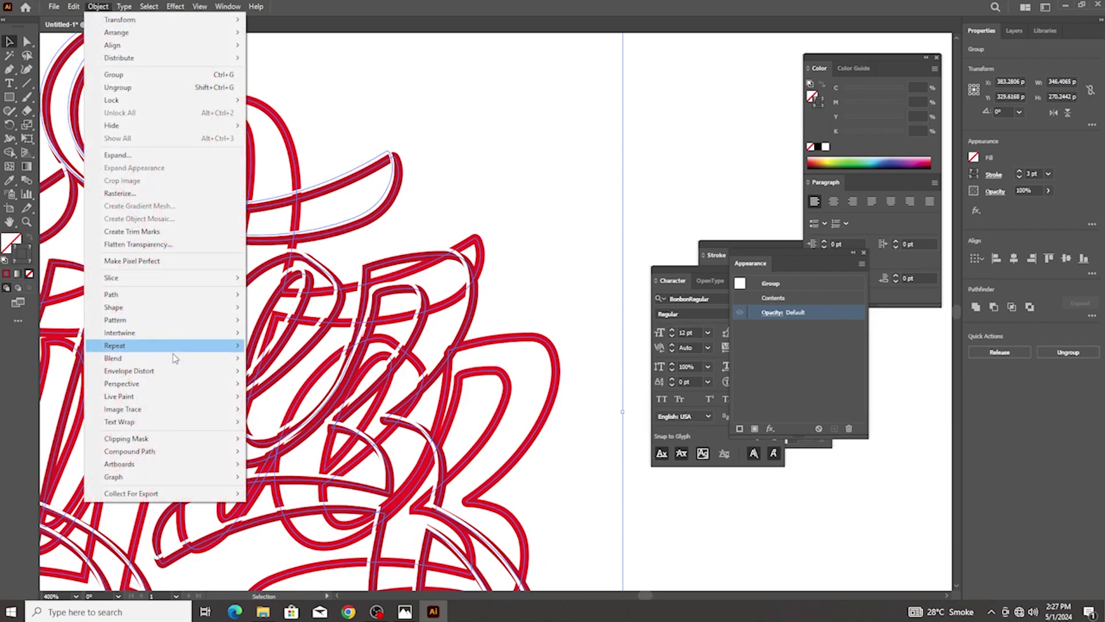
mouse_move(179, 359)
click(288, 388)
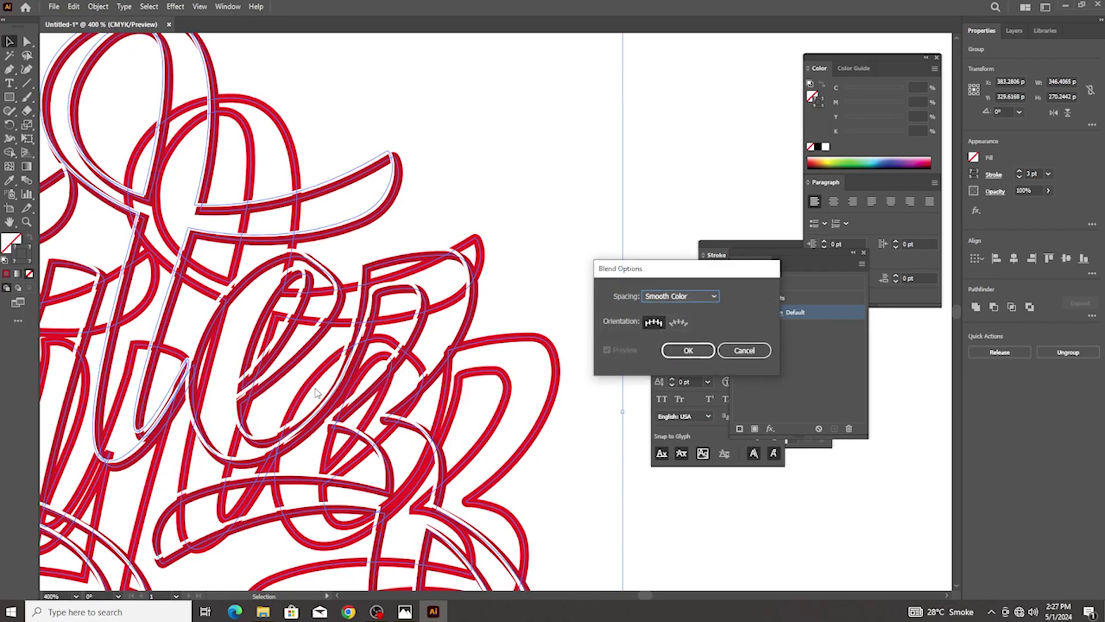
click(677, 297)
click(662, 322)
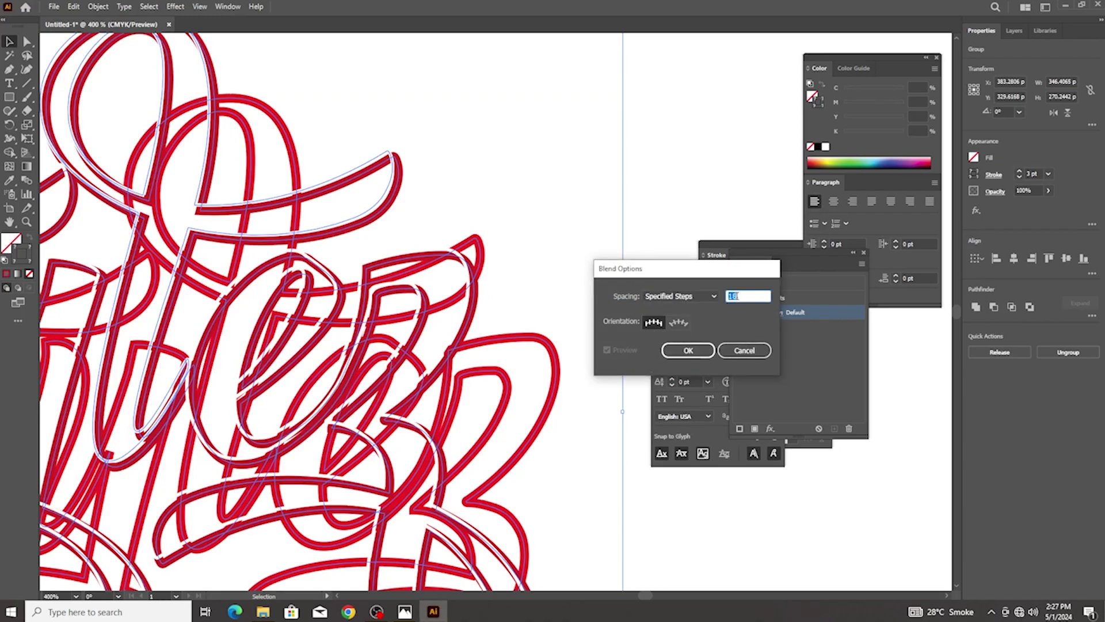
click(744, 350)
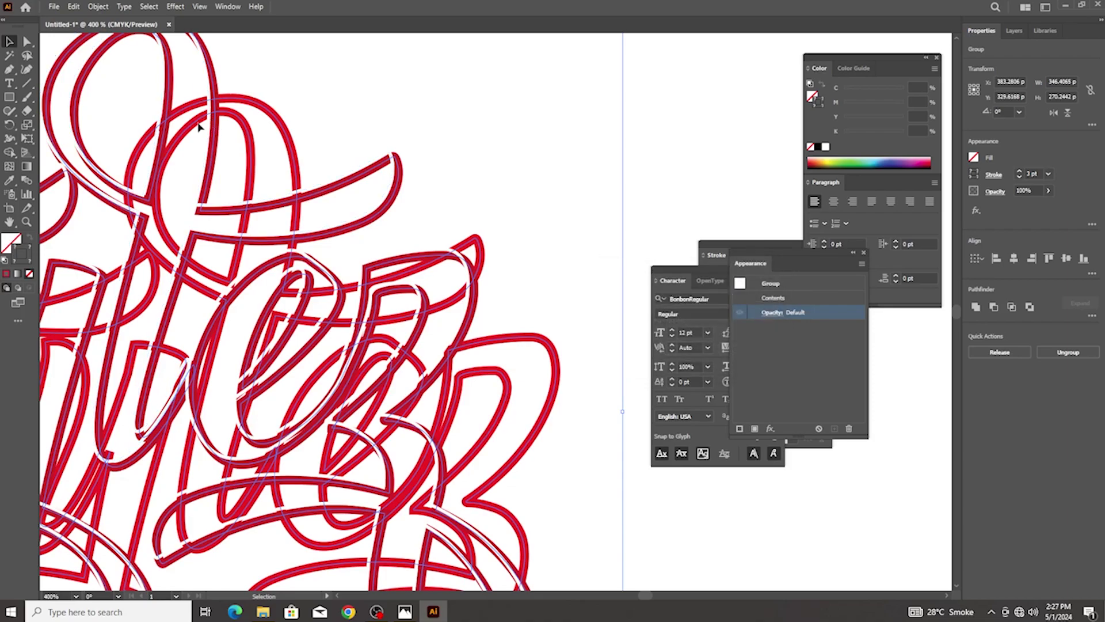
Make a blend between the selected dark red and bright red outline groups
click(96, 8)
mouse_move(198, 358)
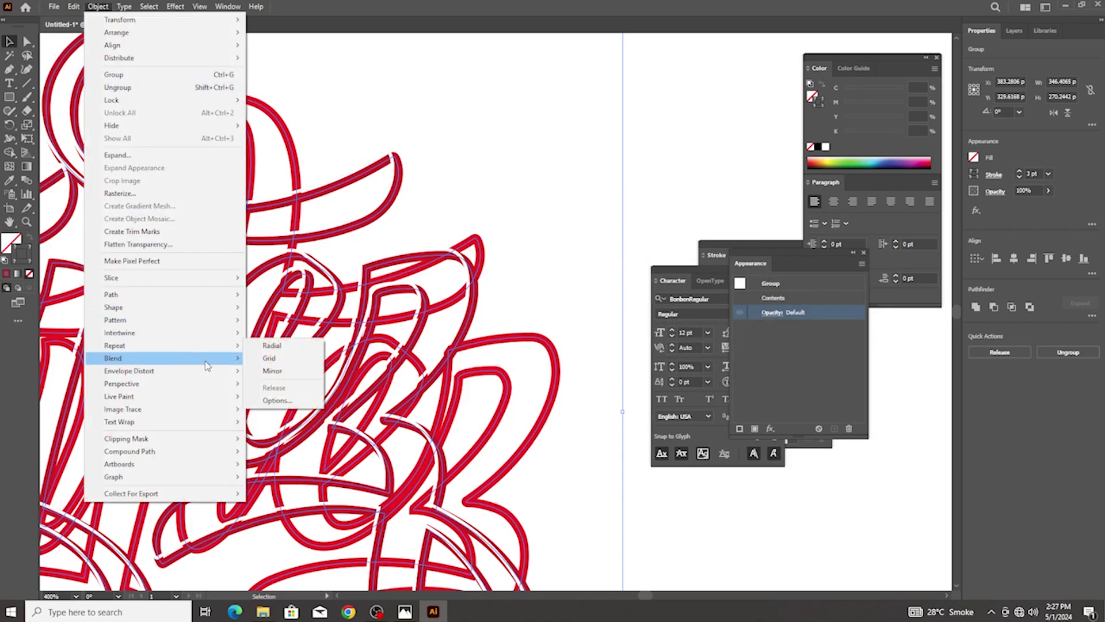
click(280, 363)
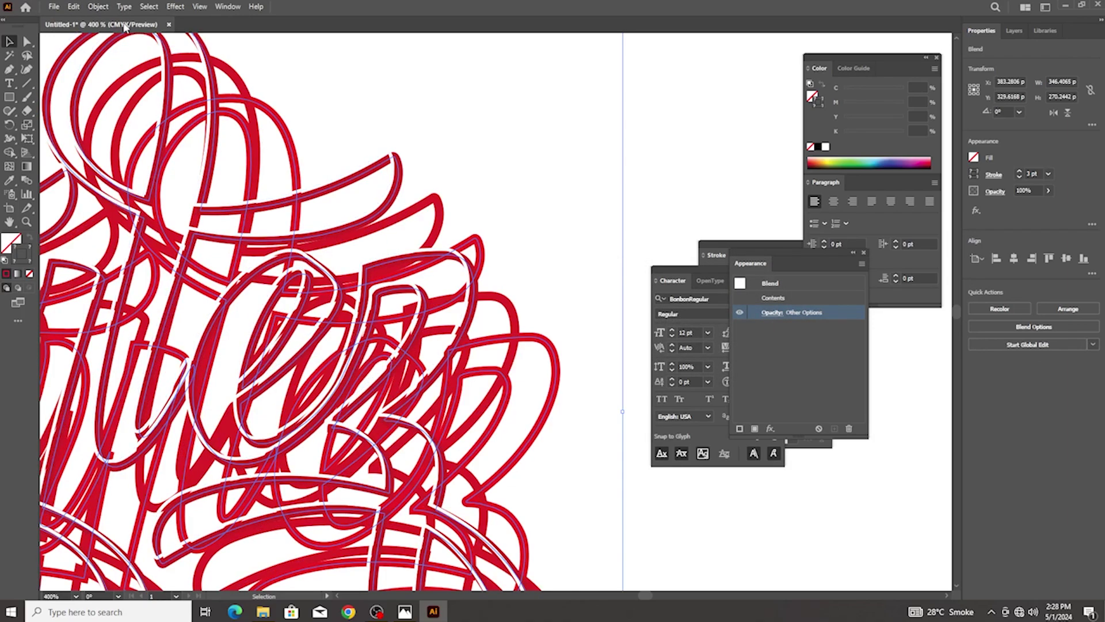
Set the blend's spacing to Specified Steps with enough steps to form a solid red extrusion, and deselect it
click(98, 6)
mouse_move(173, 358)
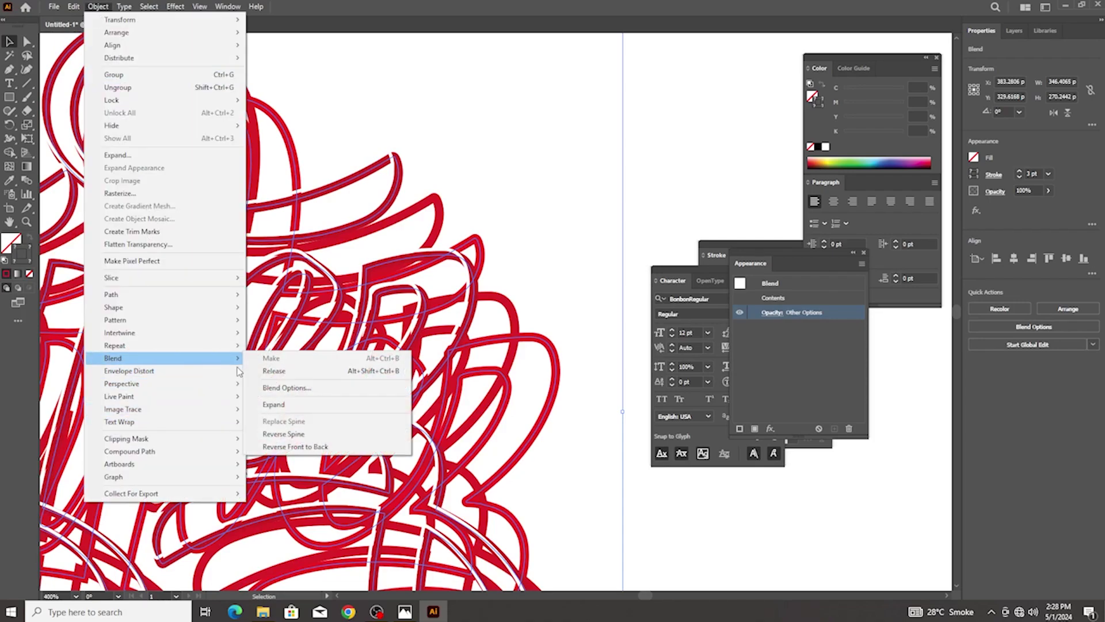
click(281, 389)
click(686, 297)
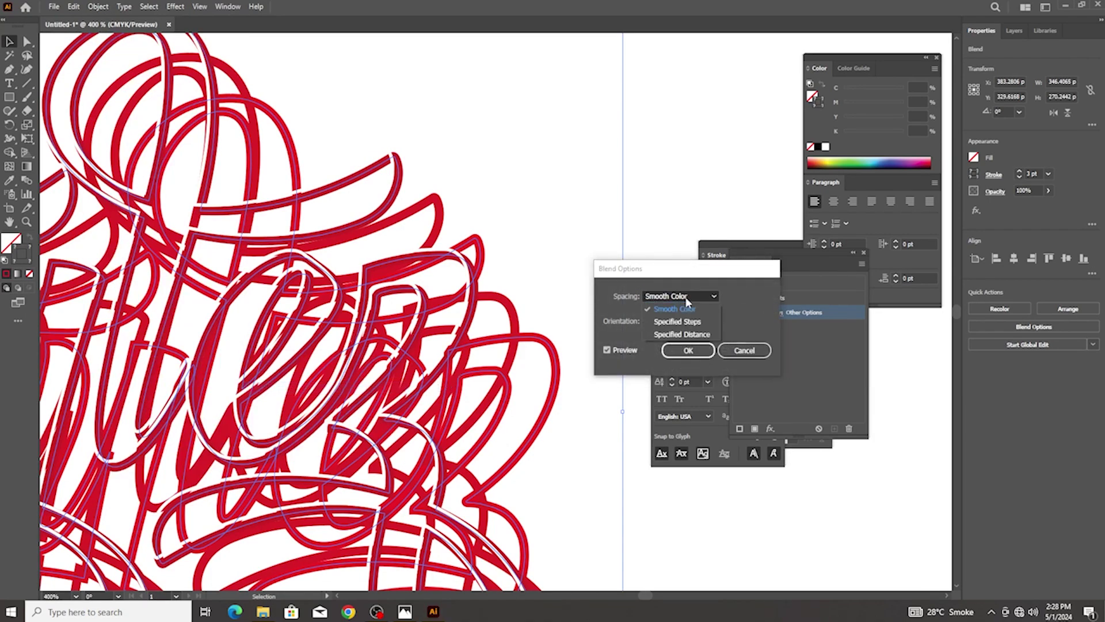
click(680, 326)
key(Up)
key(Up)
key(Up)
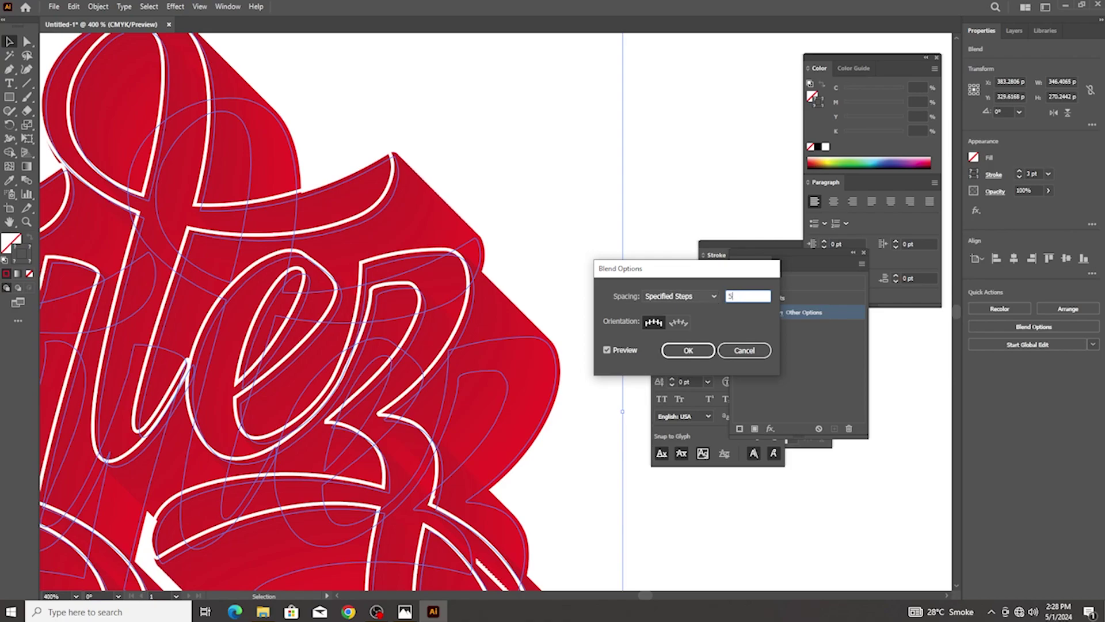
click(688, 350)
click(567, 323)
key(ctrl+minus)
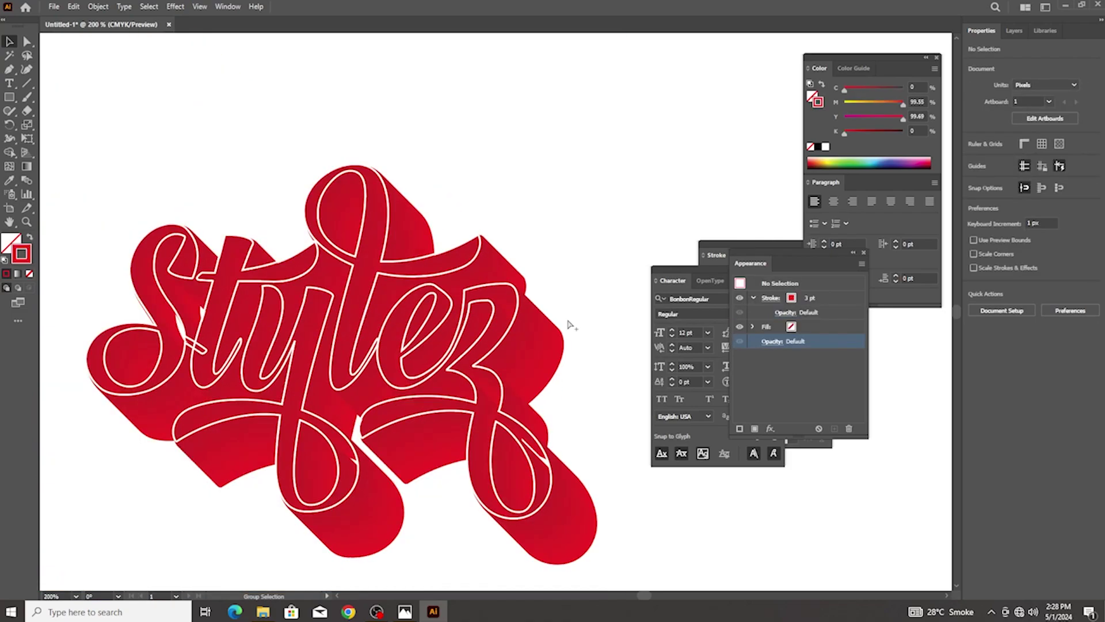
Swap the fill and stroke of the white outline group so the front lettering has a solid white fill and no stroke
alt+scroll(567, 323, down, 1)
alt+scroll(595, 324, up, 1)
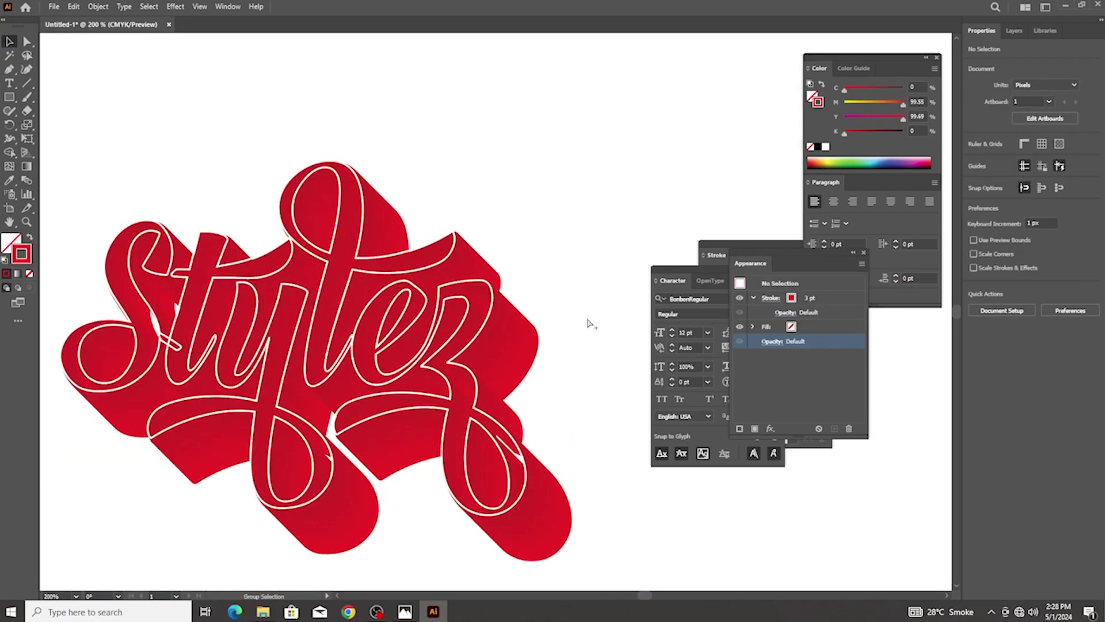
alt+scroll(590, 324, up, 1)
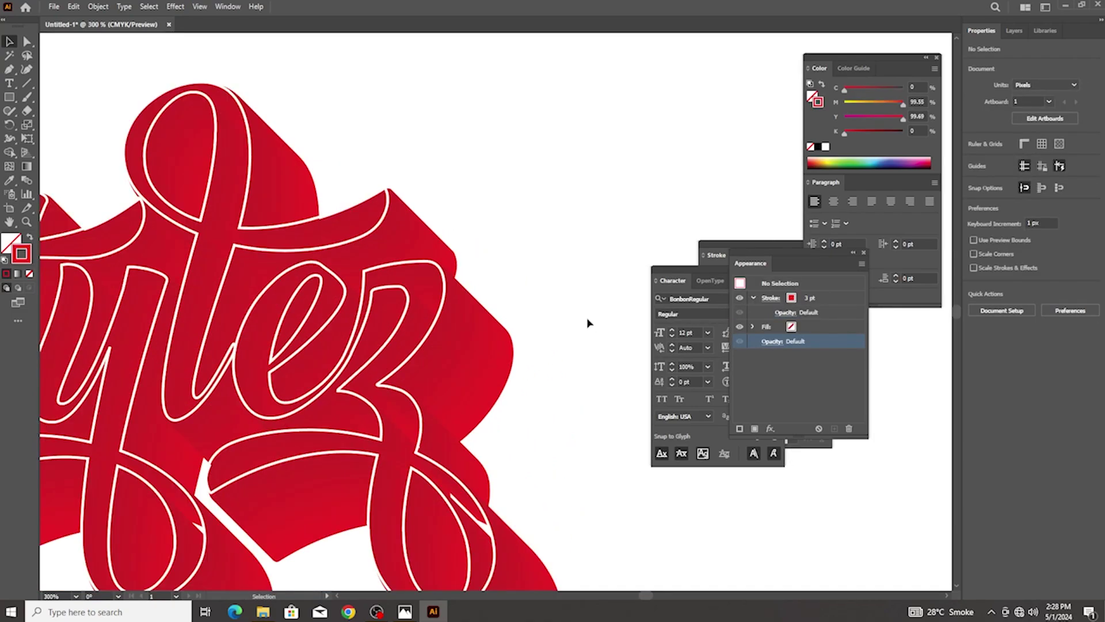
click(447, 294)
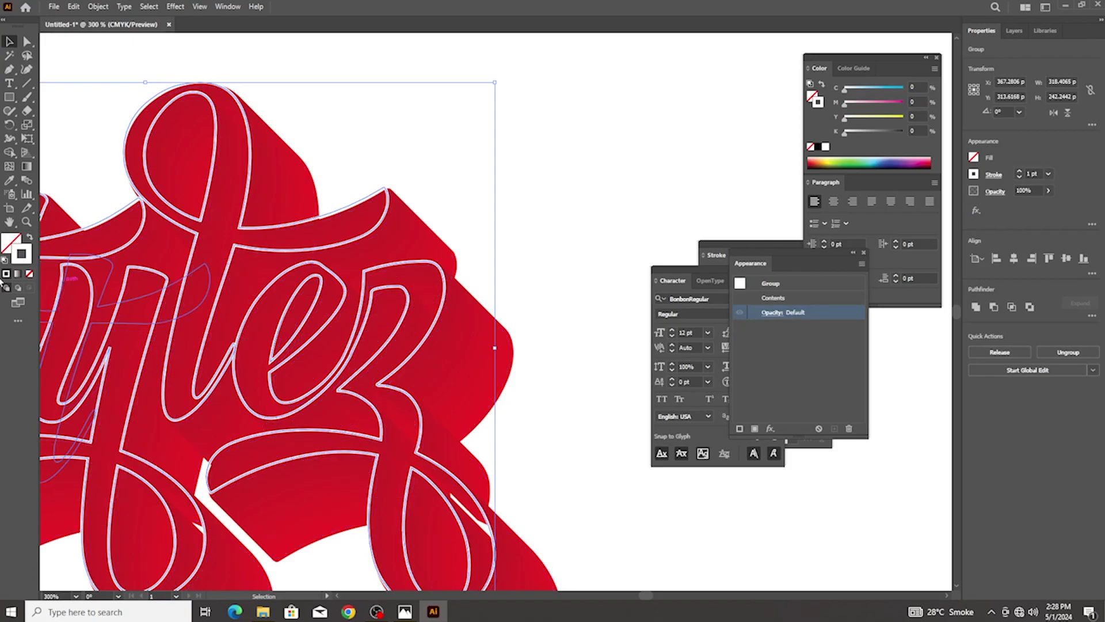
click(29, 238)
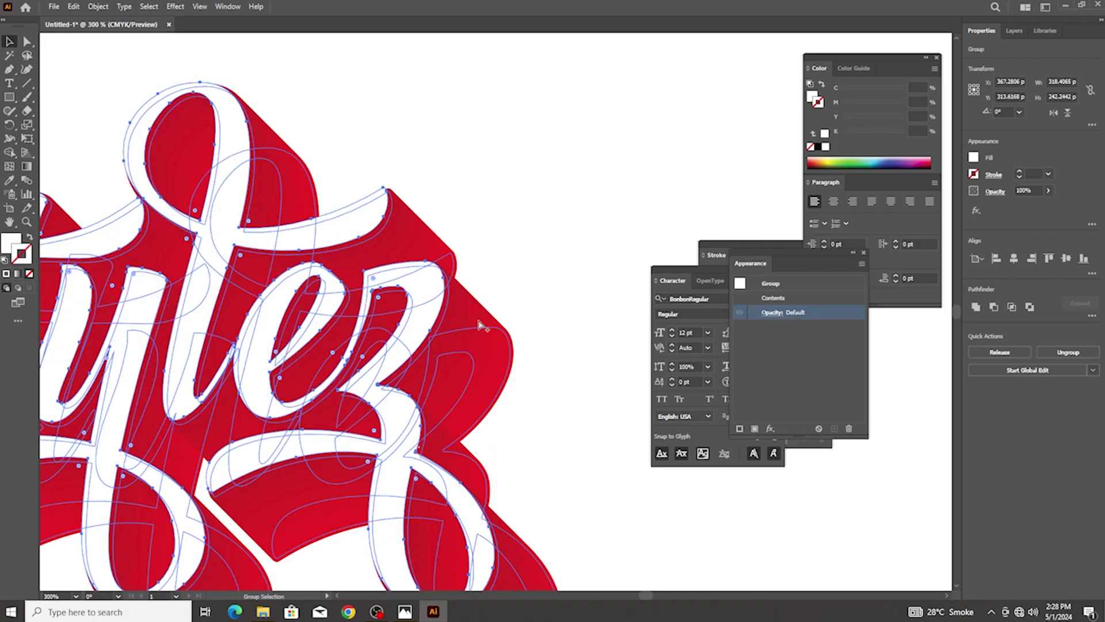
alt+scroll(536, 317, down, 3)
click(535, 317)
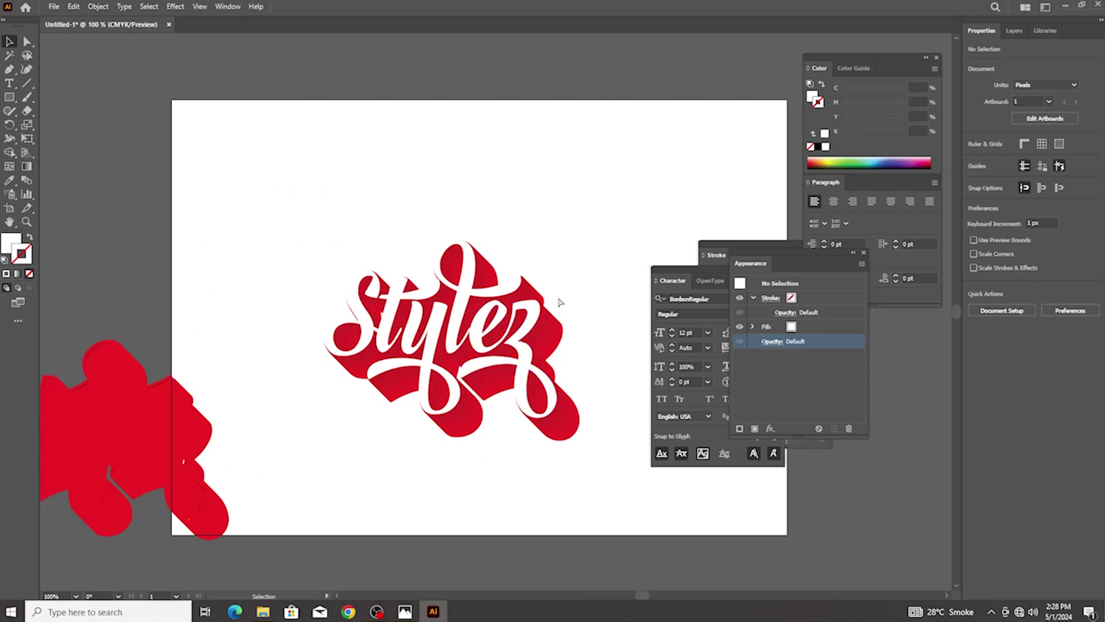
Nudge the white lettering slightly right and down so a thin red edge shows around the letters
alt+scroll(496, 294, up, 1)
alt+scroll(478, 289, up, 2)
alt+scroll(426, 264, up, 2)
scroll(338, 222, up, 1)
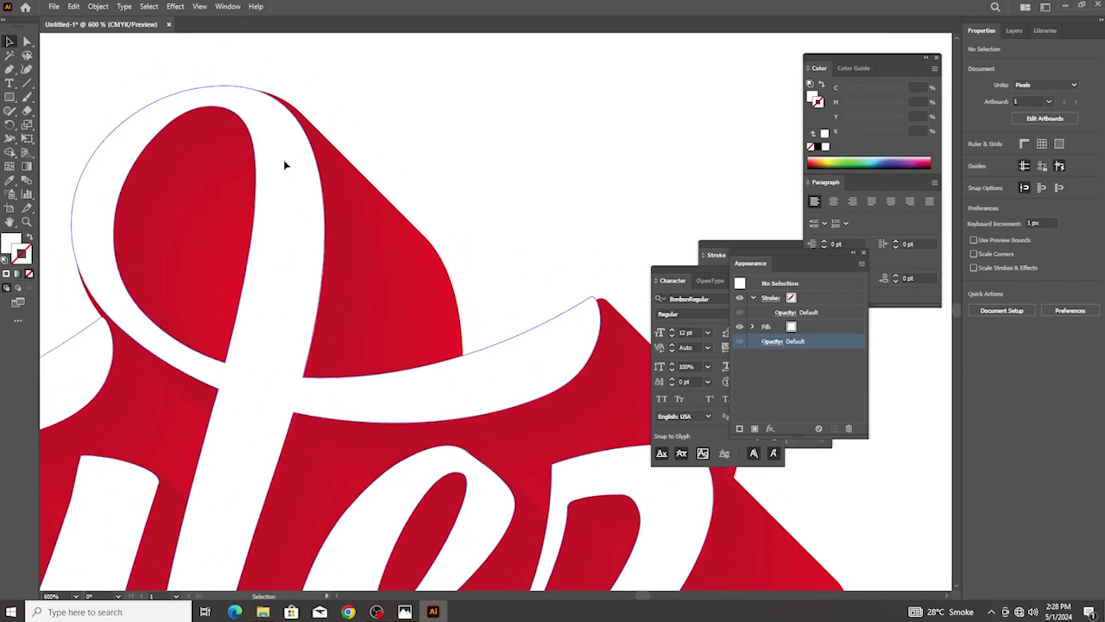
drag(284, 167, 291, 171)
key(ctrl+minus)
key(ctrl+minus)
key(ctrl+minus)
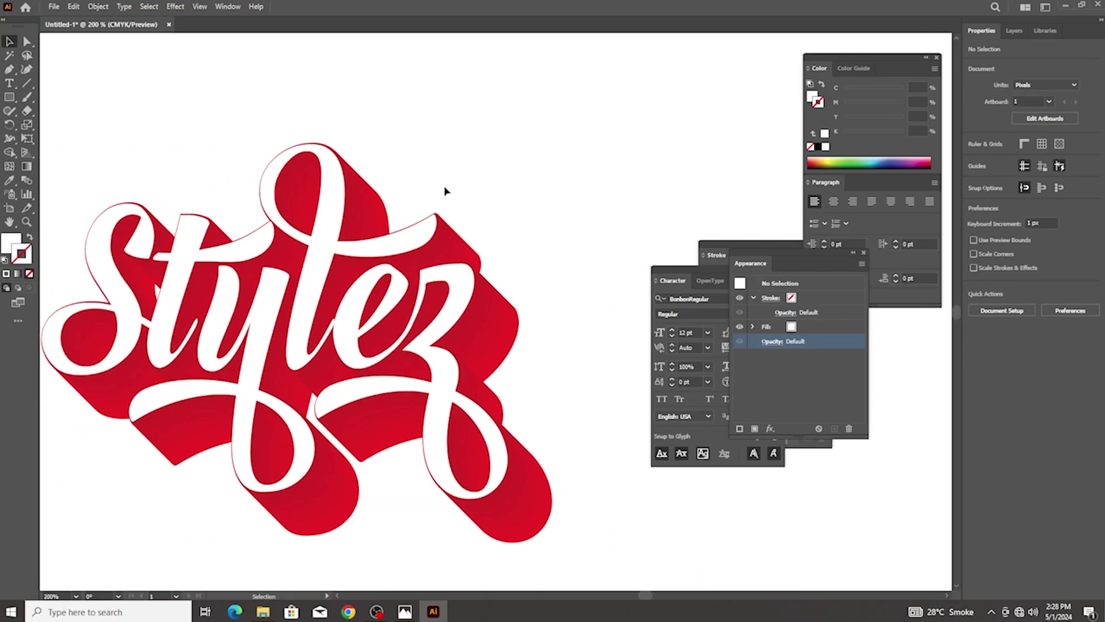
scroll(445, 191, down, 2)
scroll(535, 299, left, 2)
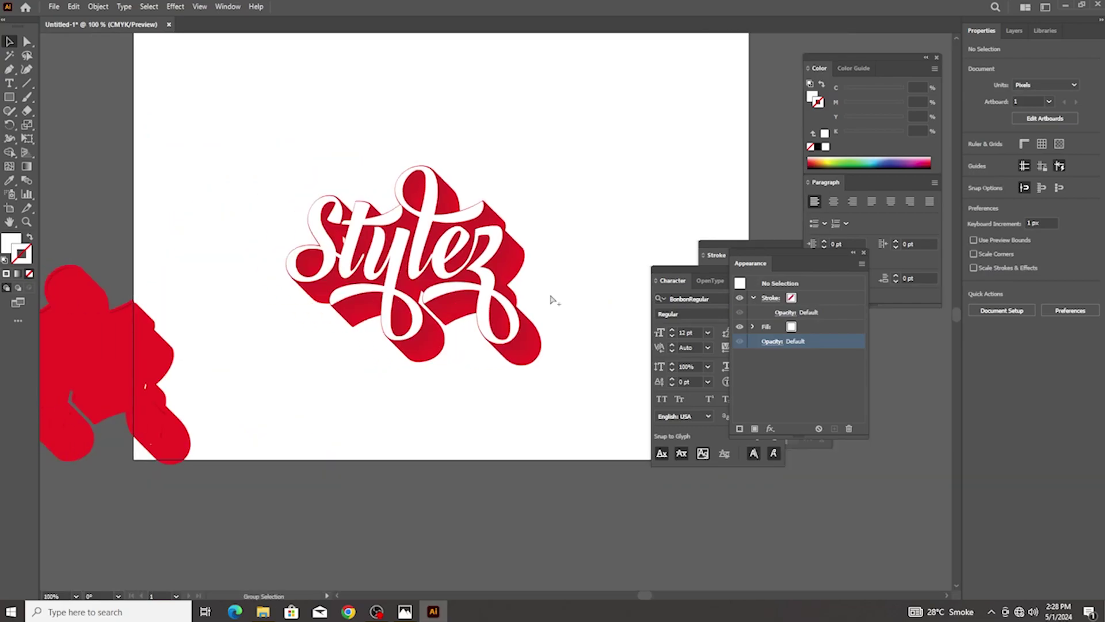
Undo the white lettering's nudge and fill swap, and the blend, returning to the two selected red outline groups
scroll(552, 300, up, 2)
scroll(509, 261, up, 2)
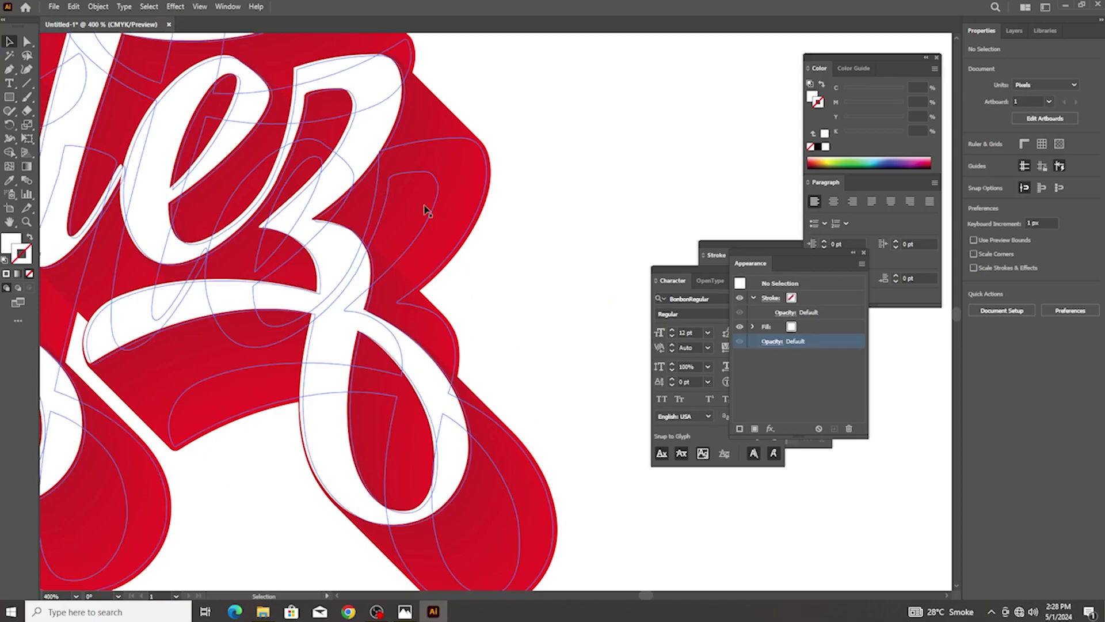
click(425, 211)
key(ctrl+z)
key(ctrl+z)
key(ctrl+z)
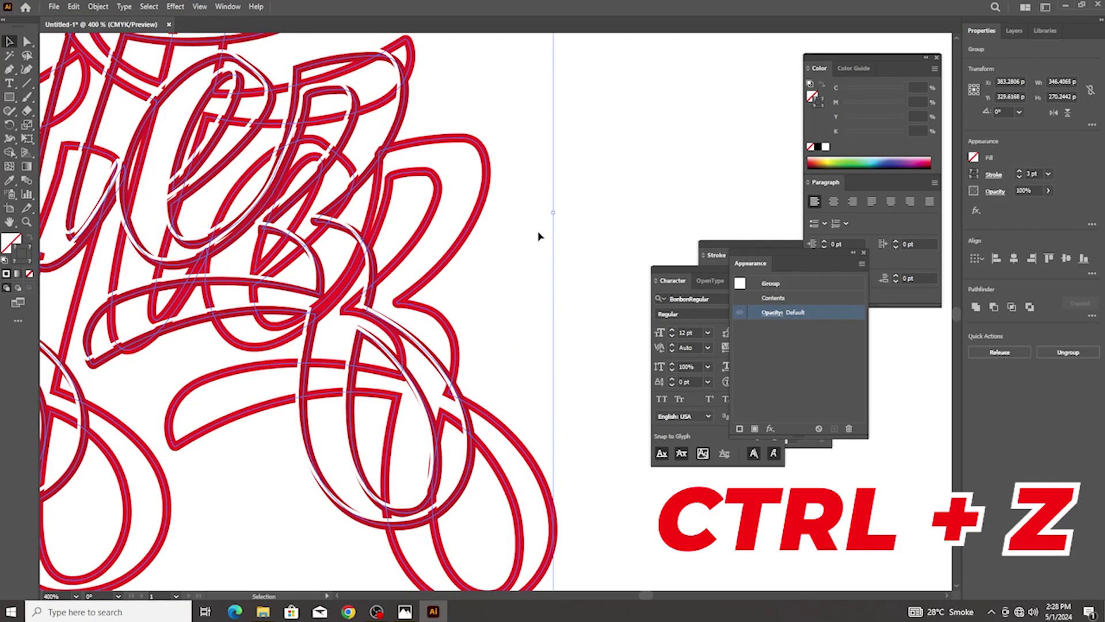
Recolor the stroke of the rear outline group to golden yellow with C 0, M 28, Y 99.69, K 0, and deselect it
click(436, 142)
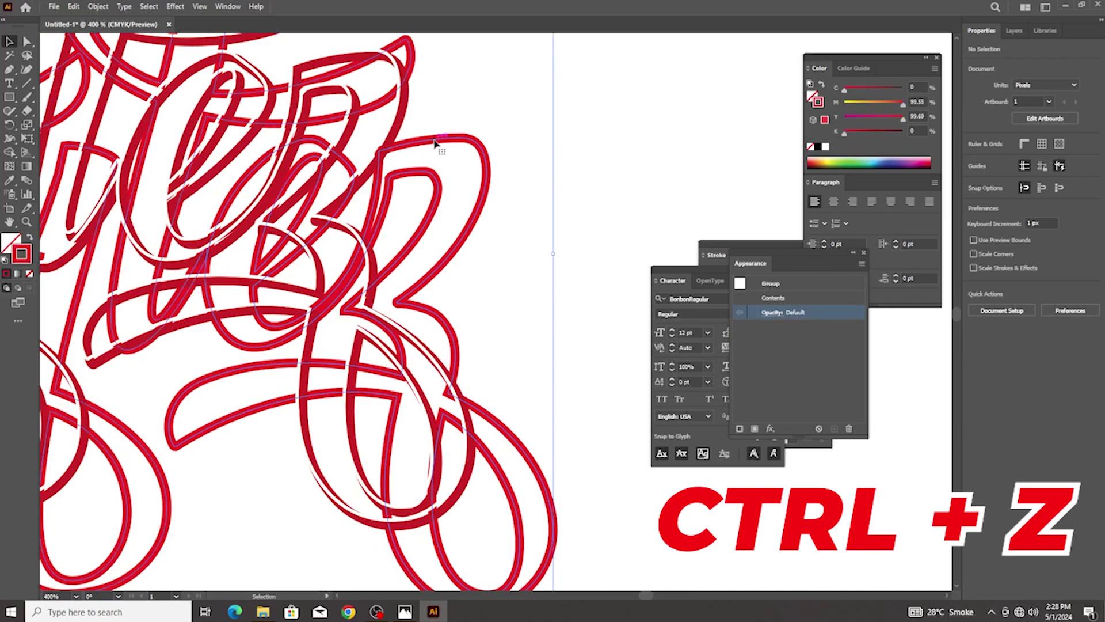
drag(900, 104, 861, 105)
click(585, 193)
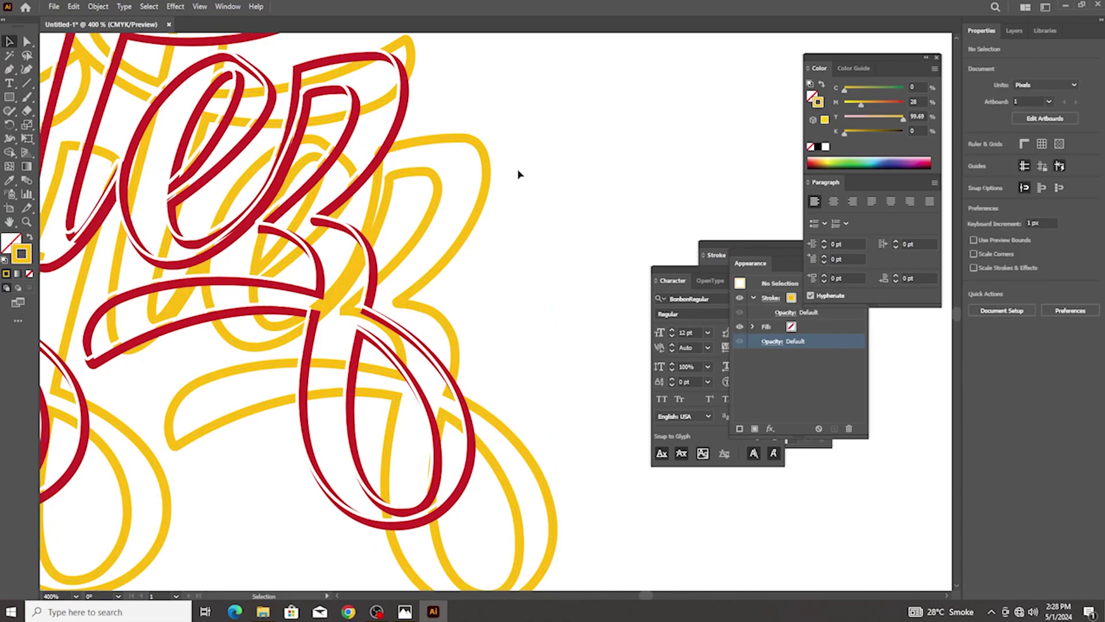
Select the dark red and yellow outline groups together and make a blend from them
click(438, 146)
shift+click(404, 125)
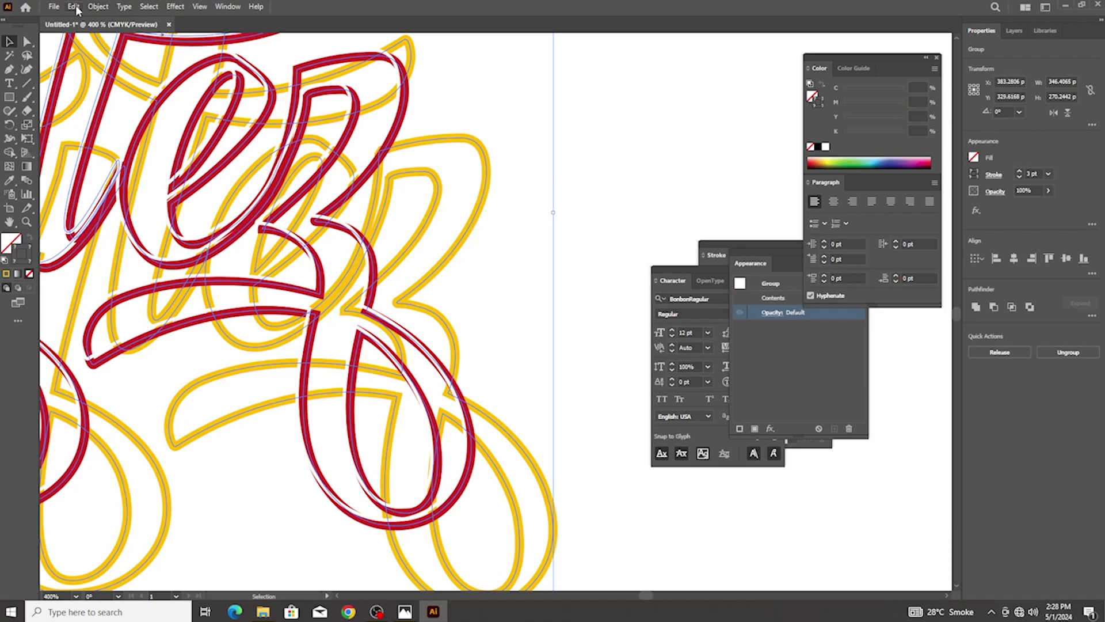
click(97, 6)
click(271, 359)
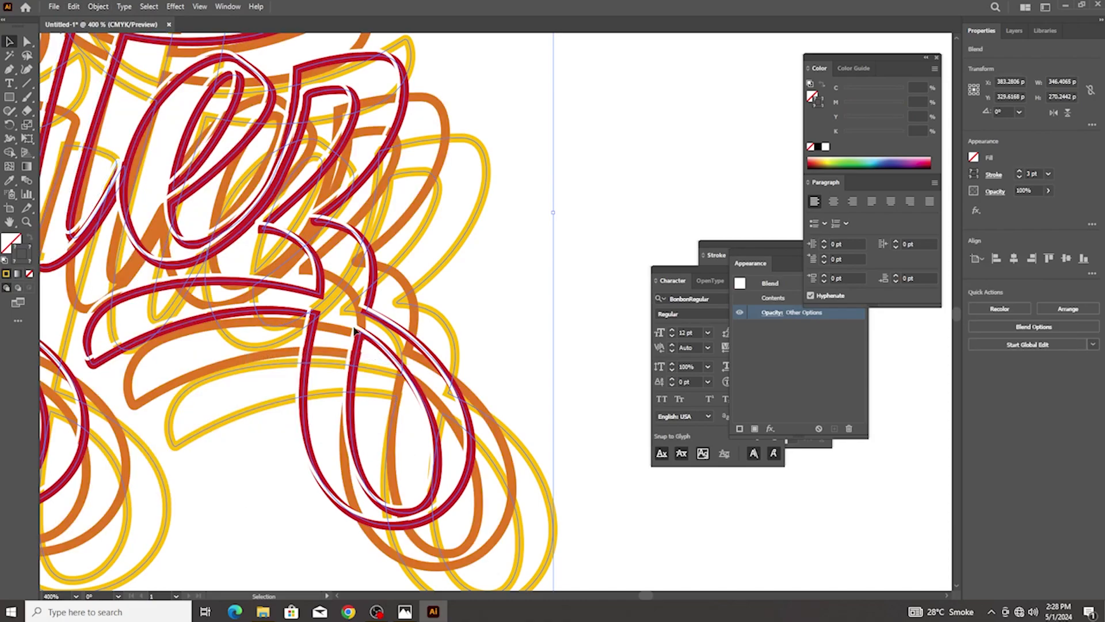
Set the red-to-yellow blend's spacing to Specified Steps with enough steps for a smooth gradient extrusion, and deselect it
click(99, 6)
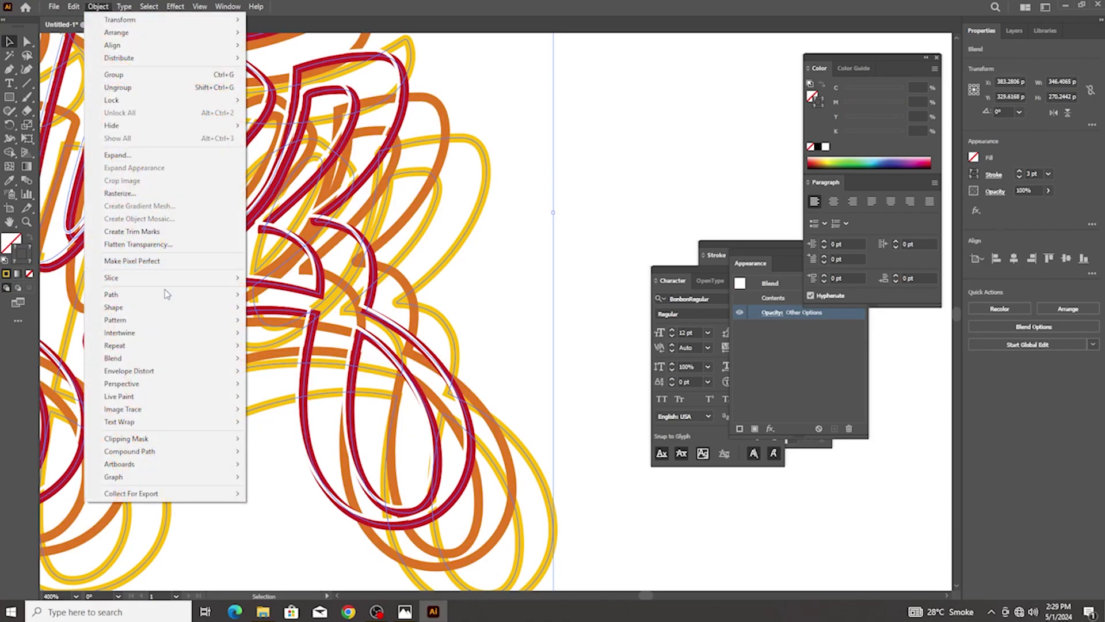
mouse_move(211, 363)
click(285, 389)
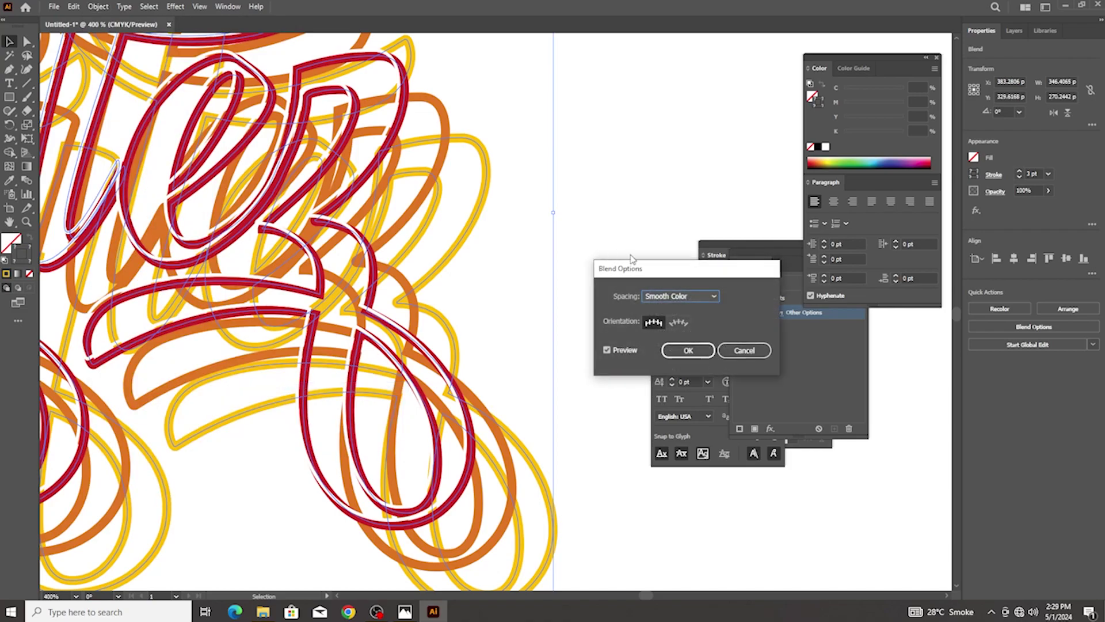
click(672, 322)
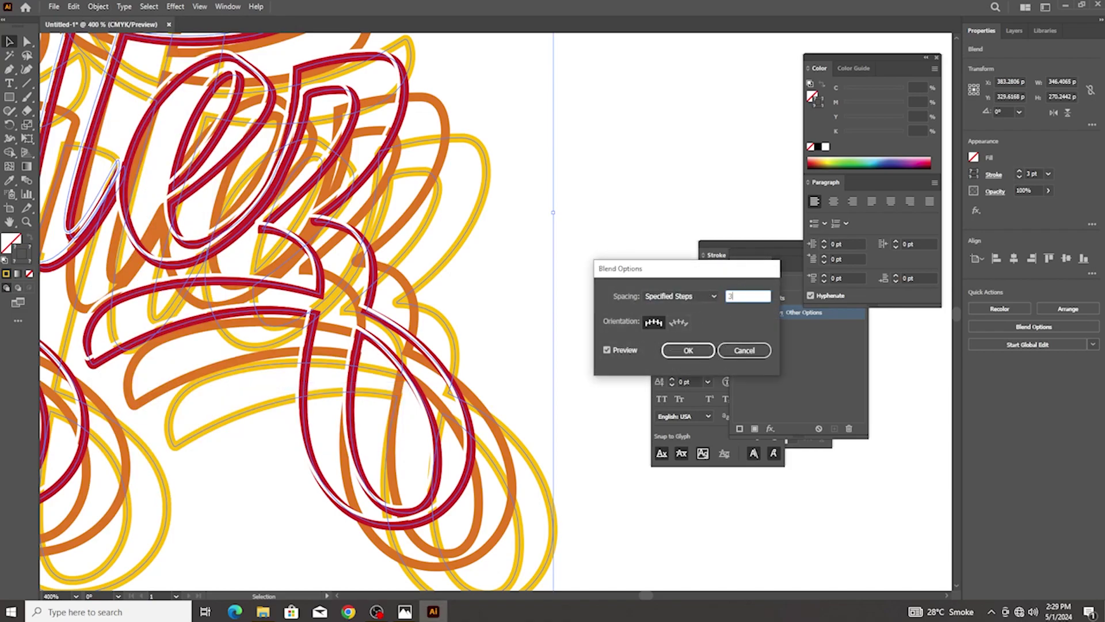
click(689, 352)
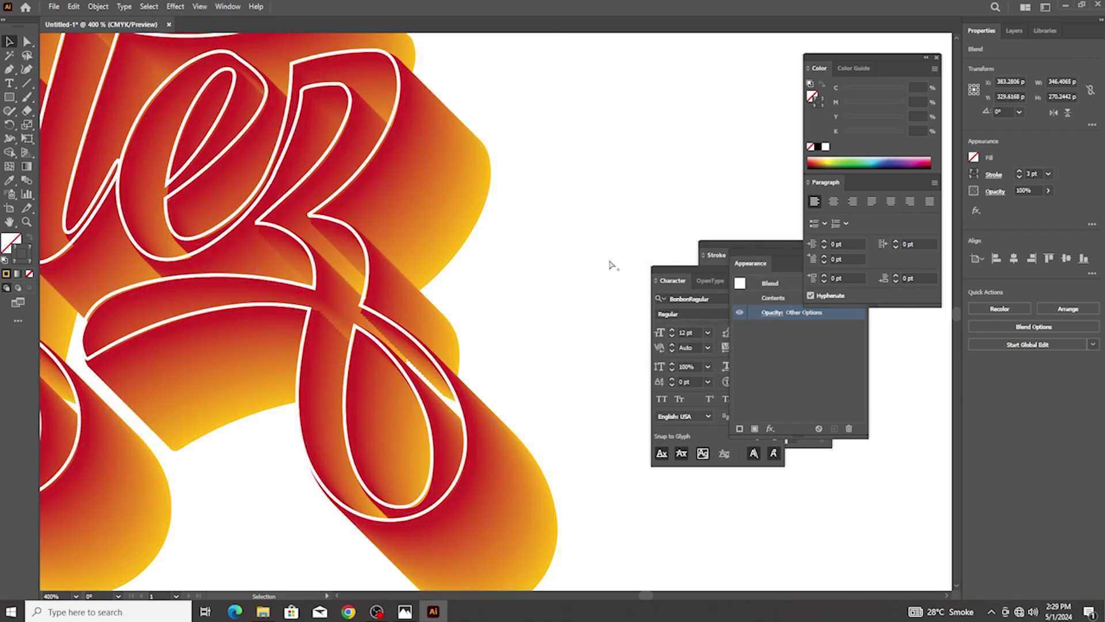
click(609, 262)
scroll(610, 264, down, 3)
scroll(610, 264, up, 1)
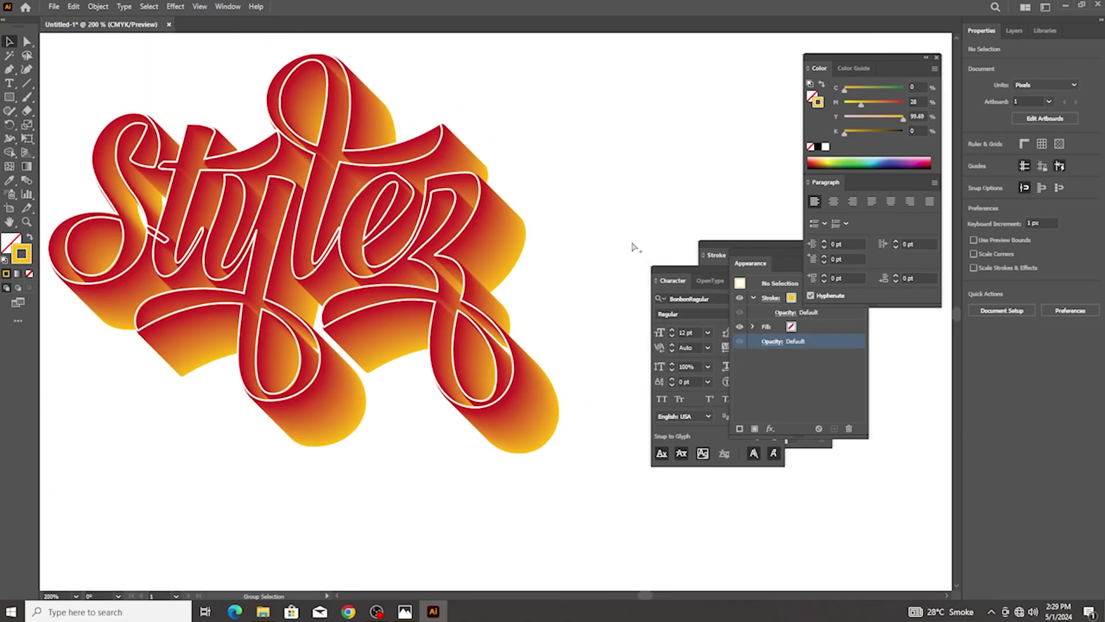
Expand the red-to-yellow blend into separate outline copies
scroll(619, 246, up, 1)
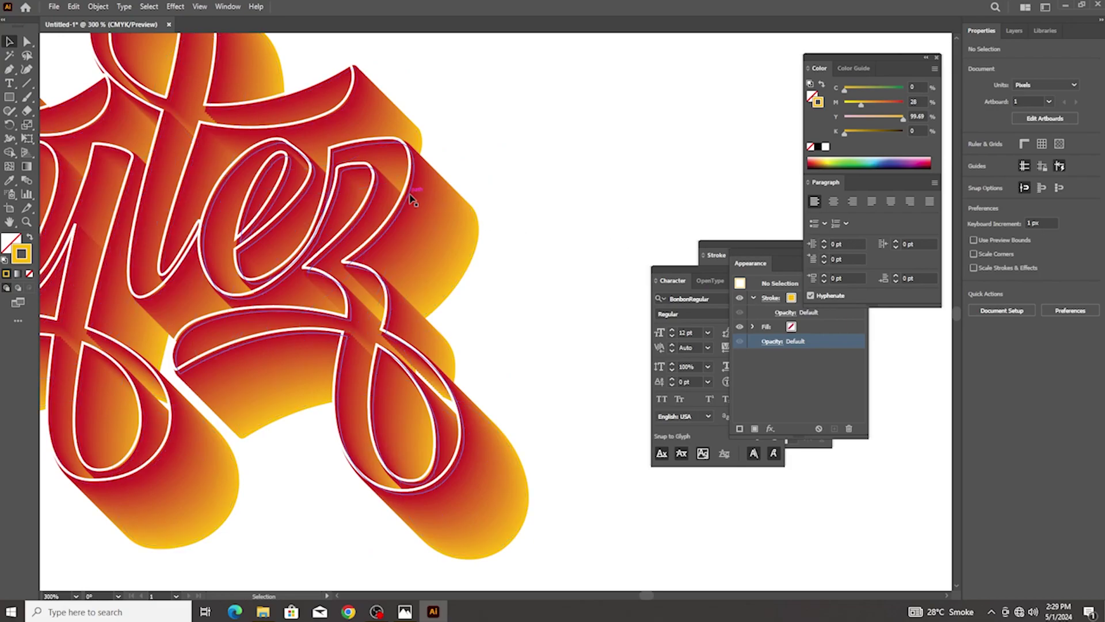
scroll(490, 230, up, 2)
scroll(524, 268, up, 1)
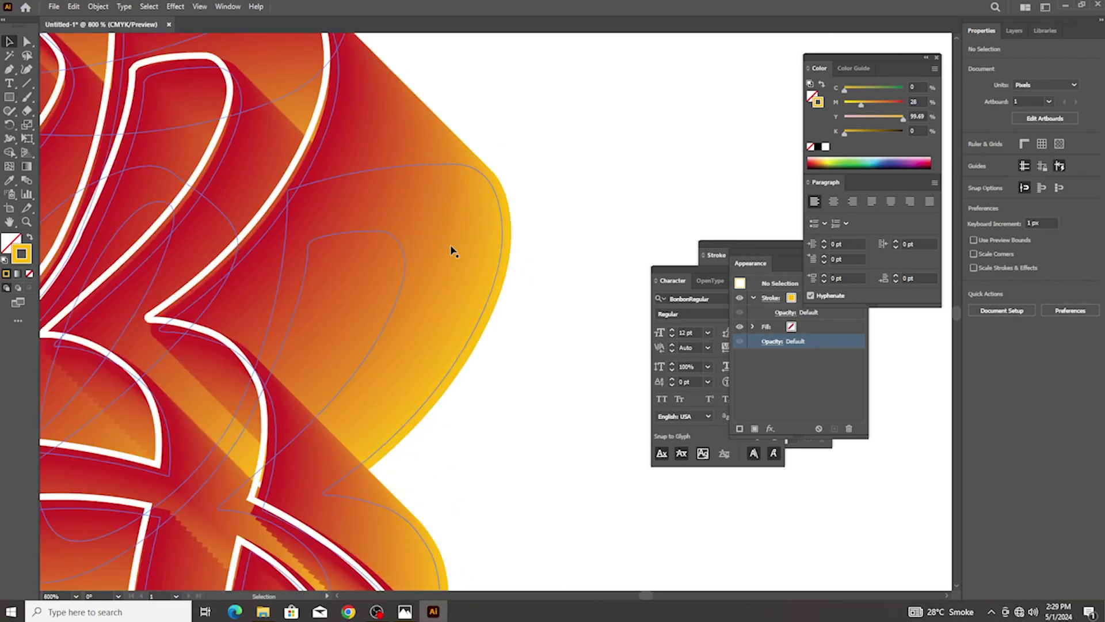
scroll(452, 251, down, 1)
click(419, 222)
right_click(419, 221)
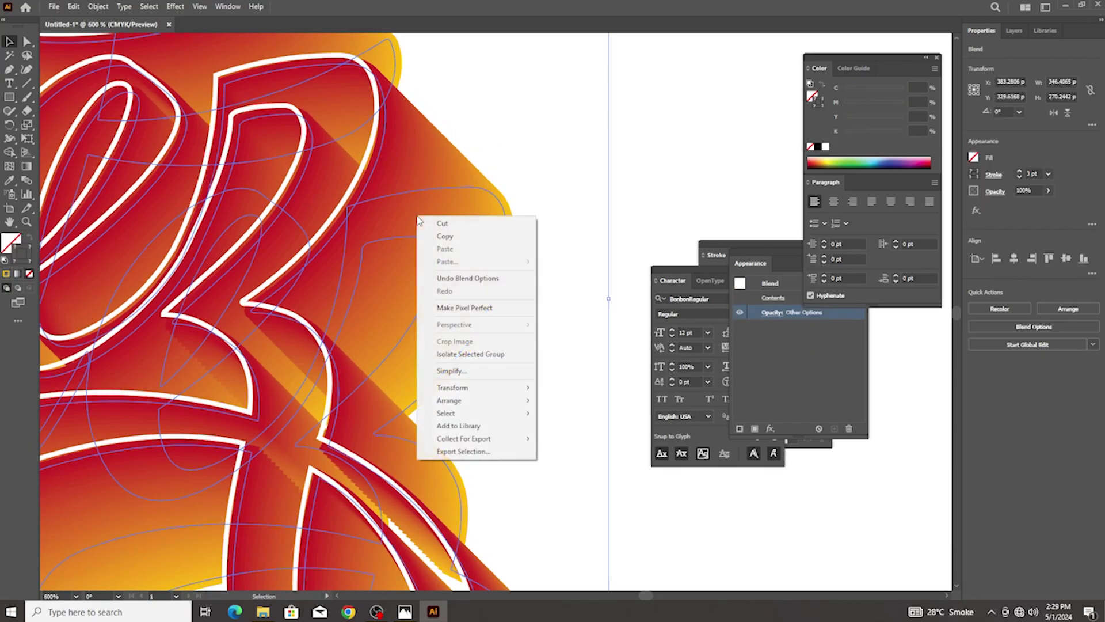
scroll(547, 249, down, 3)
right_click(522, 225)
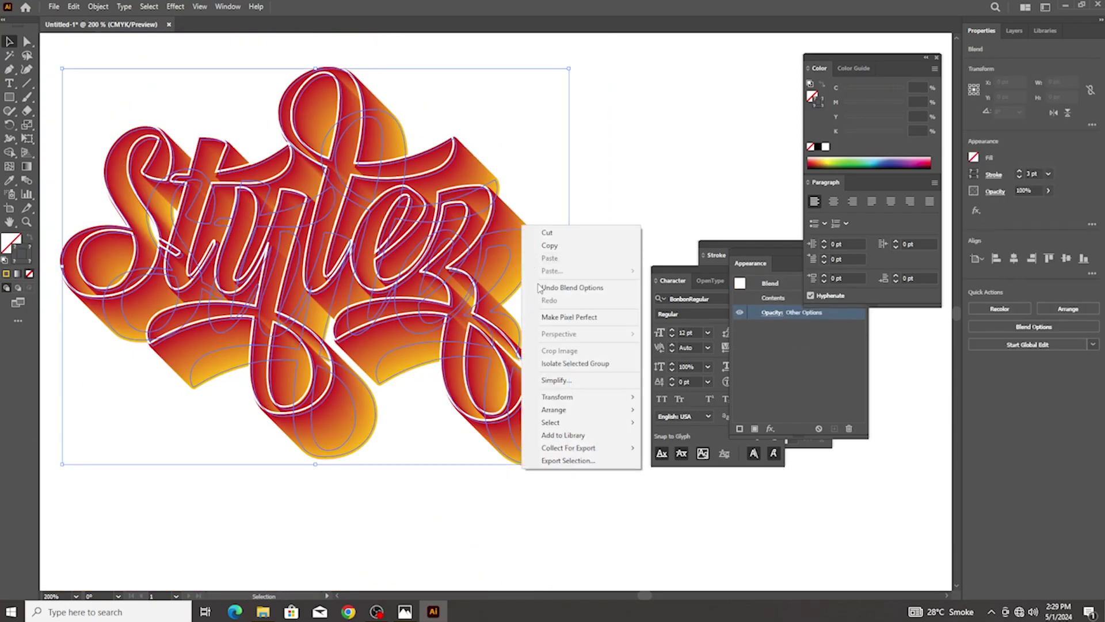
click(97, 6)
click(148, 161)
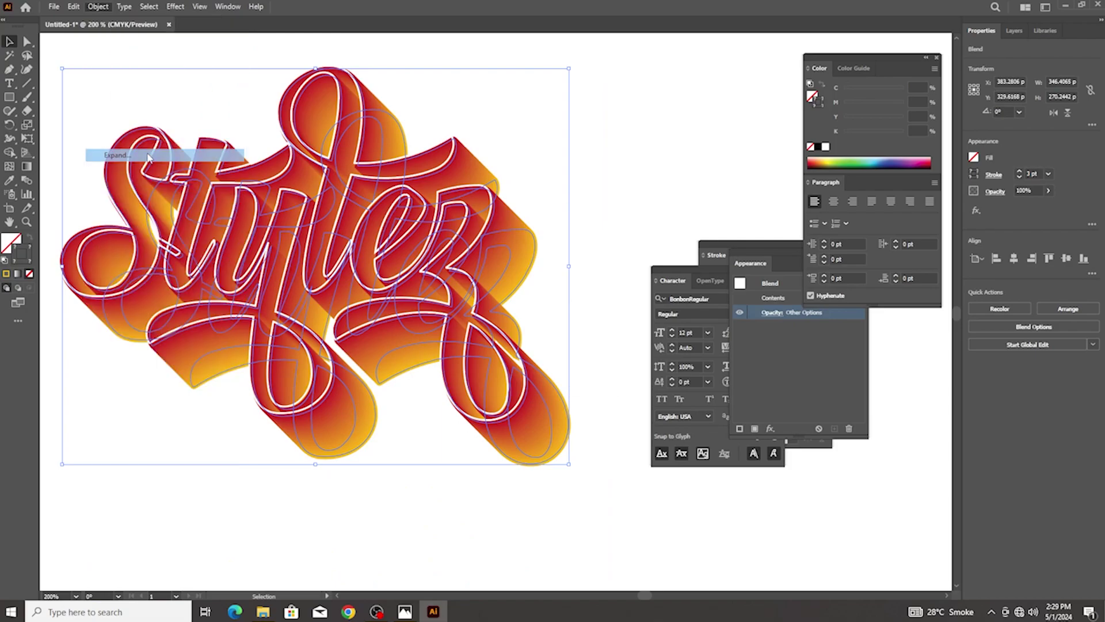
click(537, 363)
Ungroup the expanded blend so each outline copy can be selected individually
scroll(525, 245, up, 2)
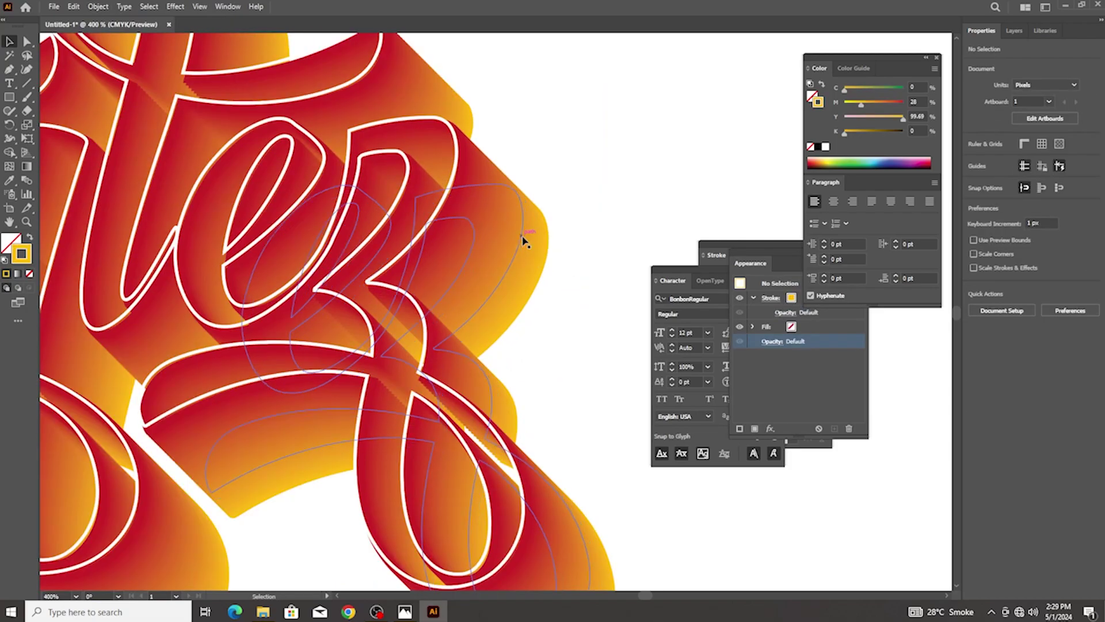
right_click(523, 237)
click(562, 388)
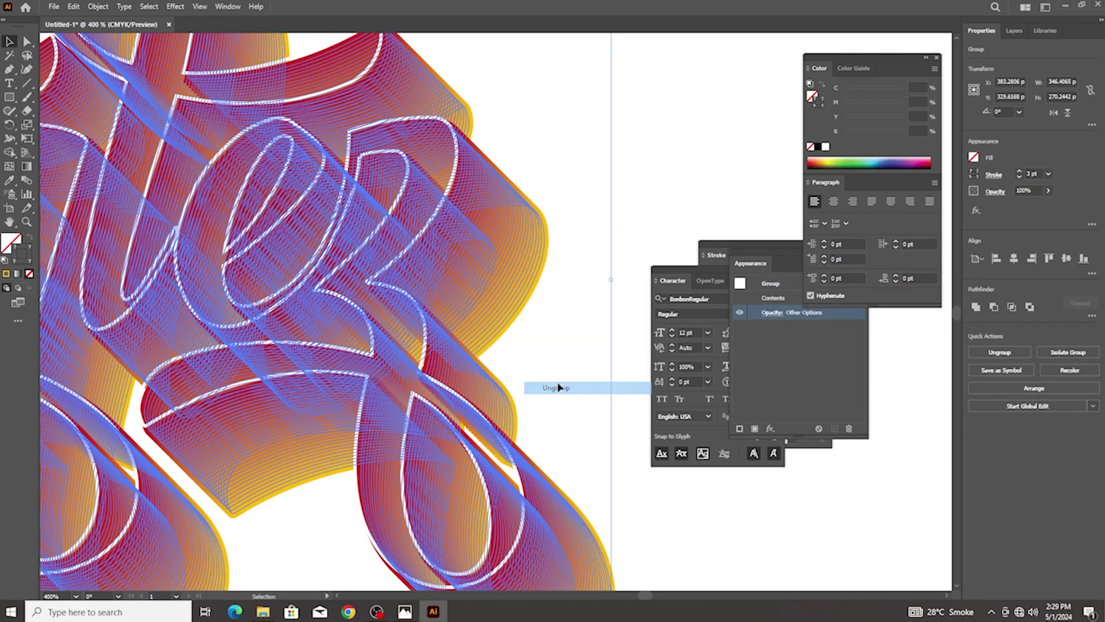
click(562, 388)
Try moving a single outline copy within the extrusion, and undo the move
mouse_move(520, 227)
mouse_down()
mouse_move(474, 296)
mouse_move(575, 217)
mouse_move(529, 218)
mouse_up()
scroll(526, 242, up, 2)
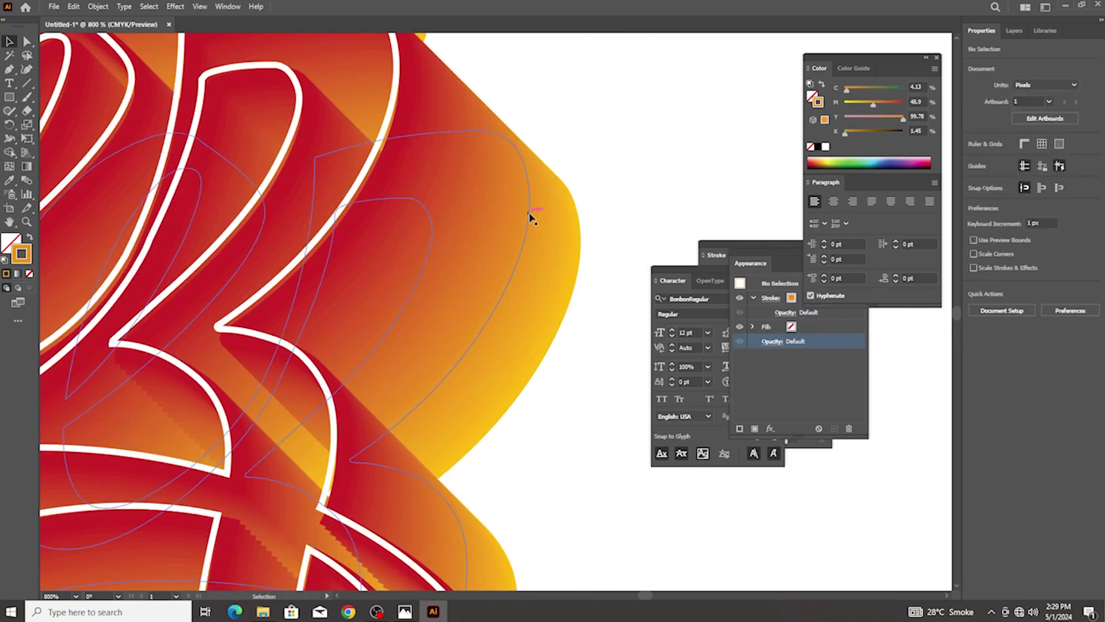
drag(529, 218, 570, 338)
key(ctrl+z)
key(ctrl+z)
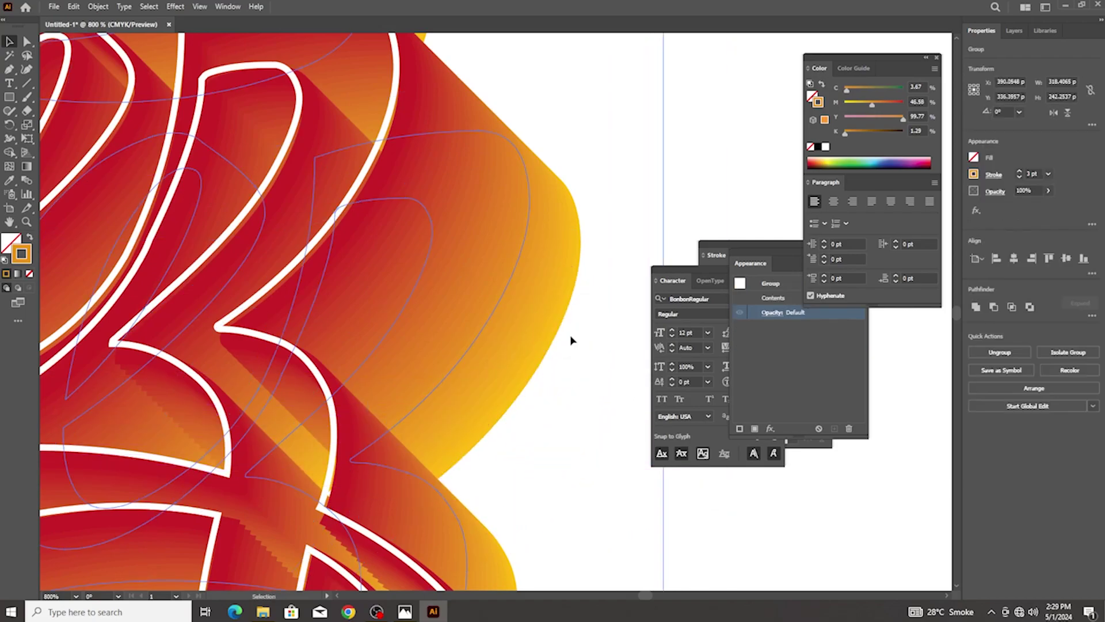
Recolor the stroke of the selected outline copy to mint green, about C 57, M 0, Y 52, K 0, and deselect it
double_click(23, 254)
click(702, 358)
mouse_move(668, 354)
mouse_down()
mouse_move(661, 340)
mouse_move(690, 266)
mouse_up()
click(808, 284)
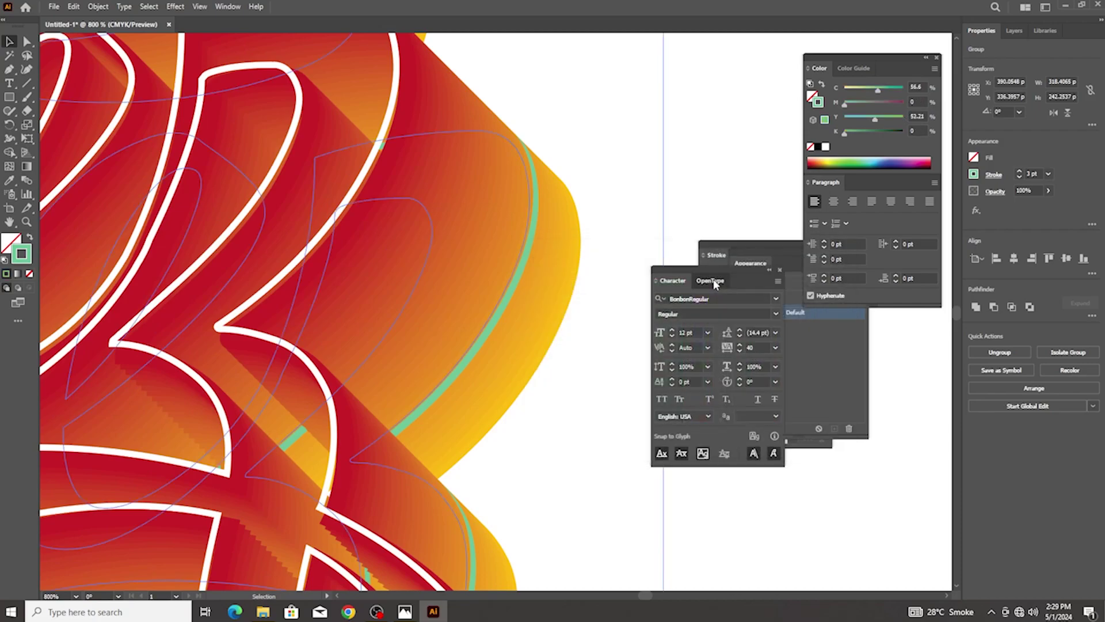
key(ctrl+minus)
click(605, 264)
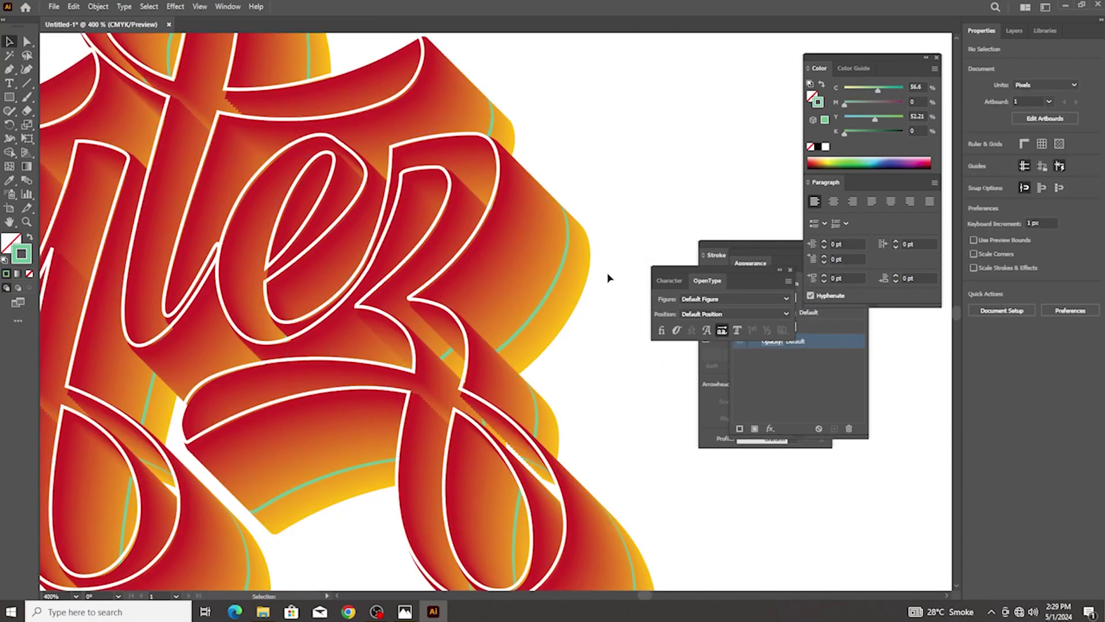
Recolor the stroke of the outline copy beside the mint green one to bright green, C 61.25, M 0, Y 100, K 0
click(554, 251)
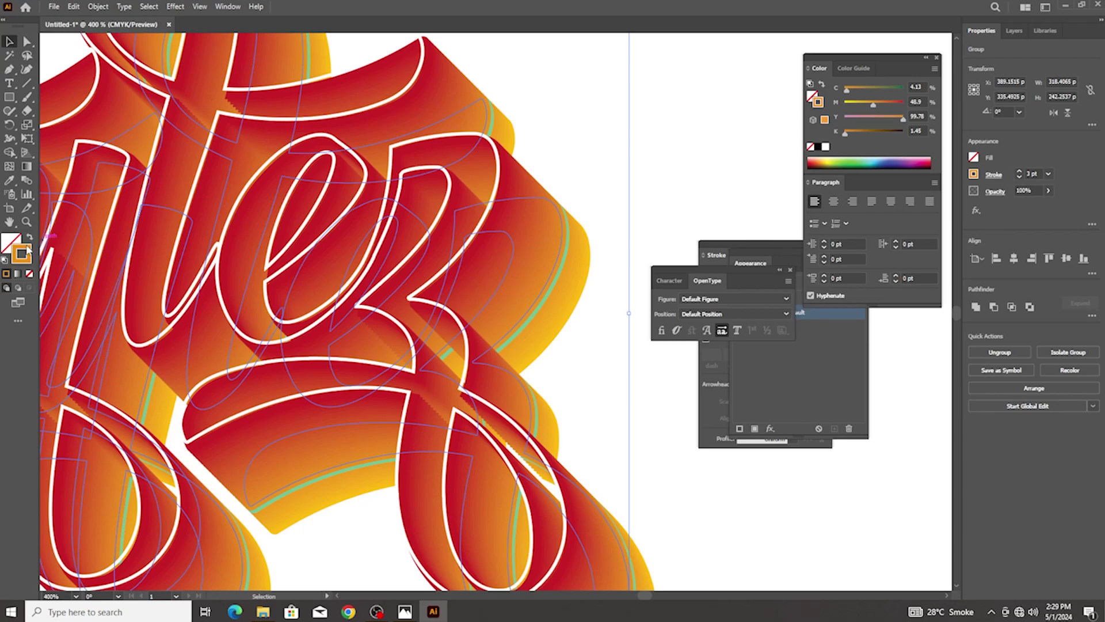
double_click(22, 253)
click(700, 372)
drag(662, 289, 704, 257)
click(809, 282)
click(616, 202)
Examine the individual recolored outline copies inside the extrusion, both over the whole lettering and up close
scroll(617, 202, down, 5)
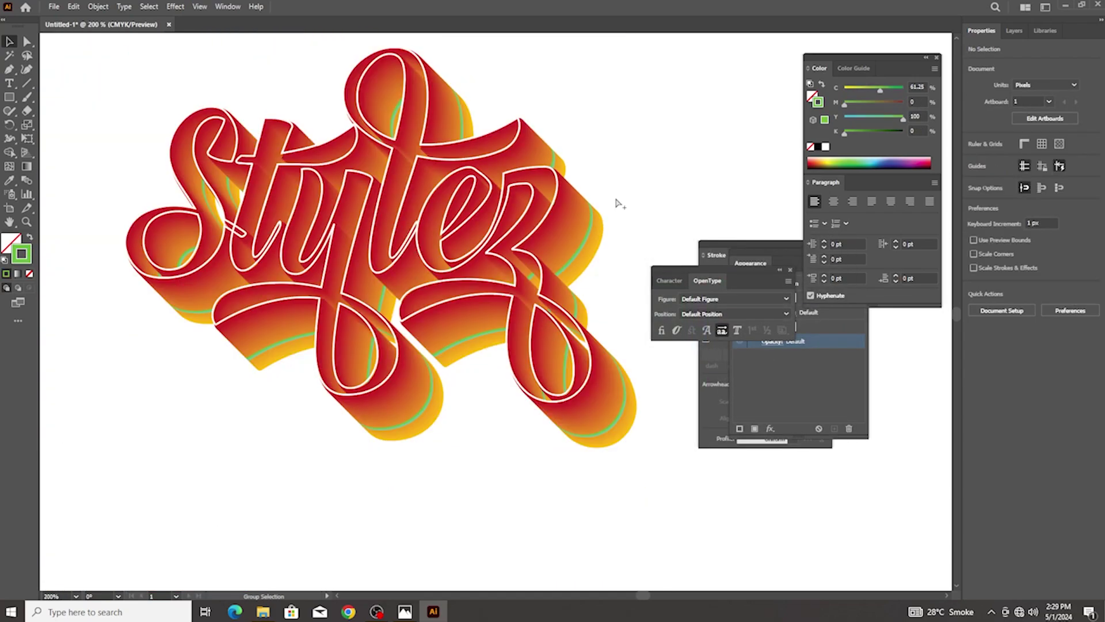
scroll(617, 239, up, 6)
scroll(614, 240, up, 1)
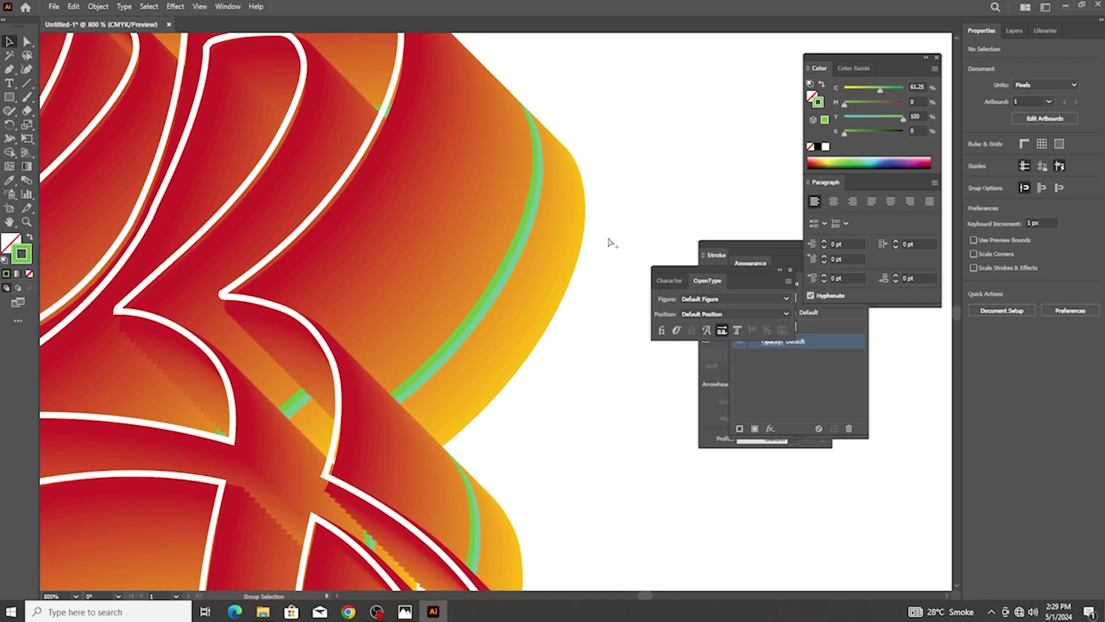
scroll(609, 242, up, 2)
click(465, 237)
scroll(518, 245, down, 1)
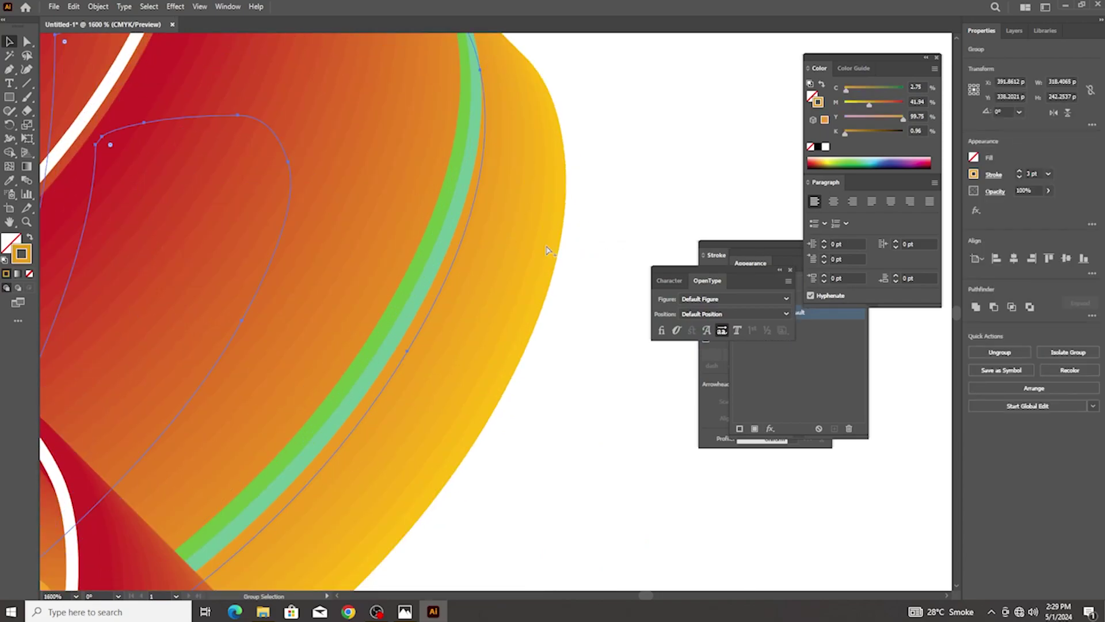
scroll(548, 249, up, 1)
scroll(560, 254, down, 2)
click(581, 257)
scroll(580, 256, down, 4)
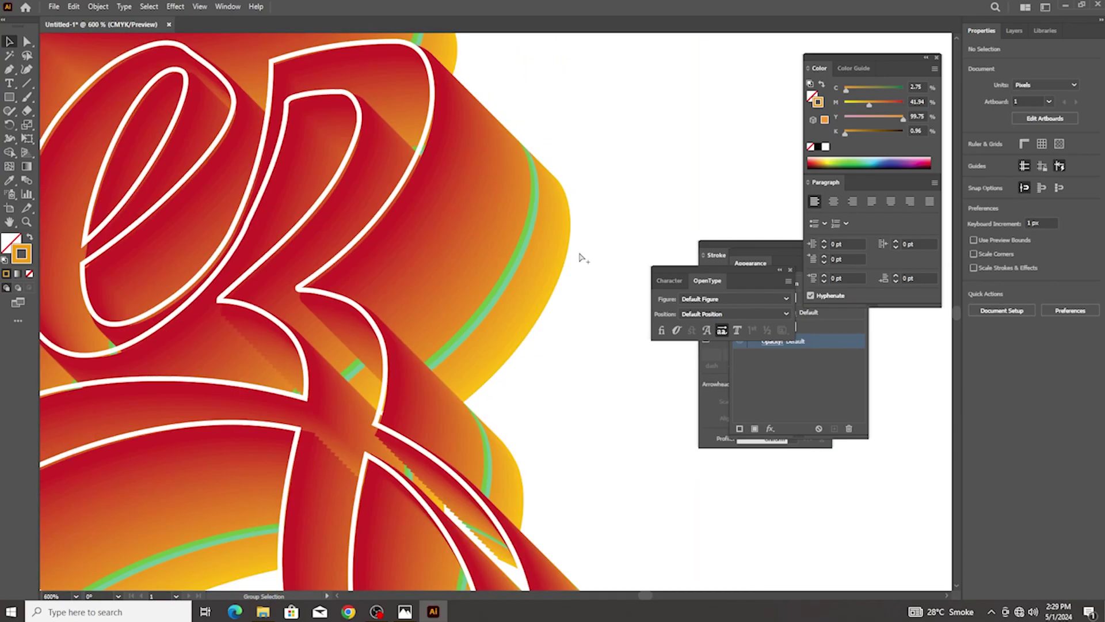
Undo the green recolors, the expansion, the blend and the yellow stroke to return to the unblended red outline groups
key(ctrl+a)
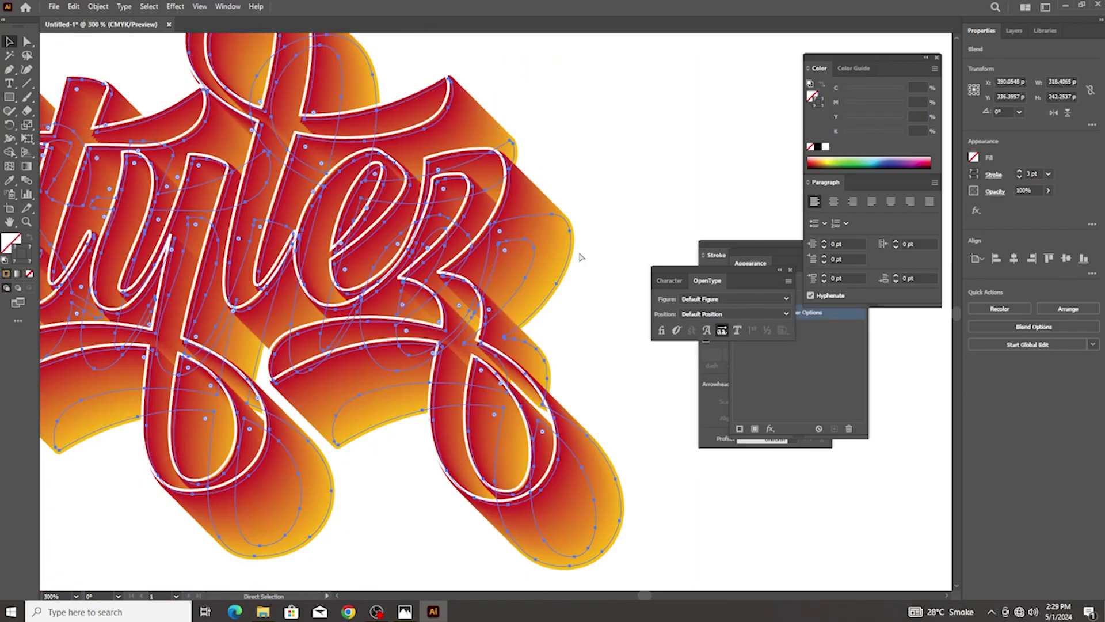
key(alt+ctrl+shift+b)
click(580, 257)
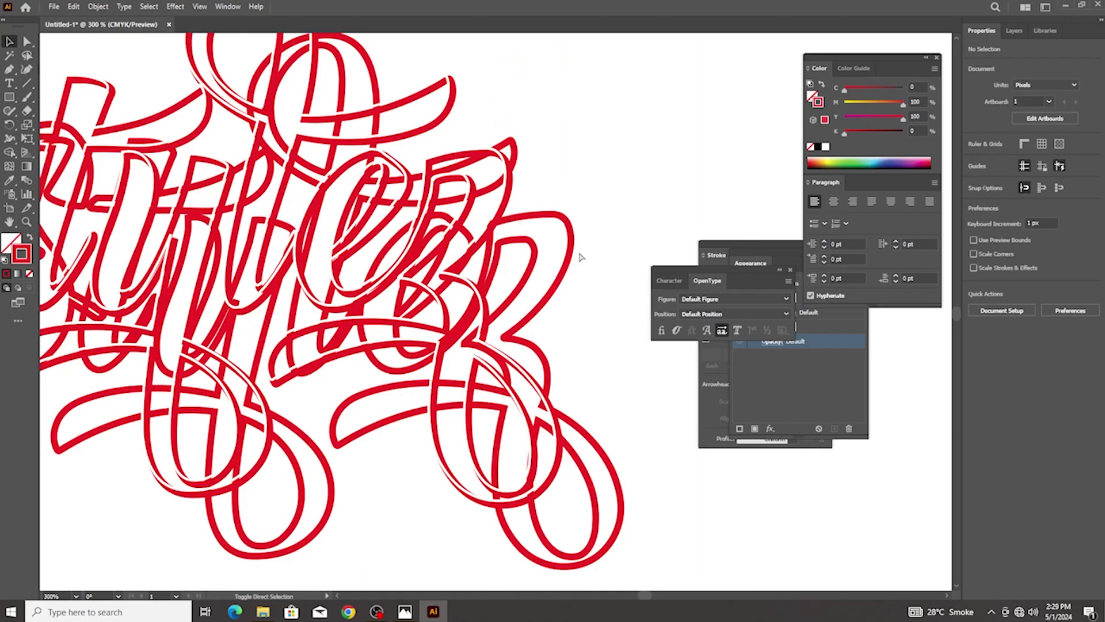
Select the dark red and bright red outline groups together and make a blend from them
key(ctrl+a)
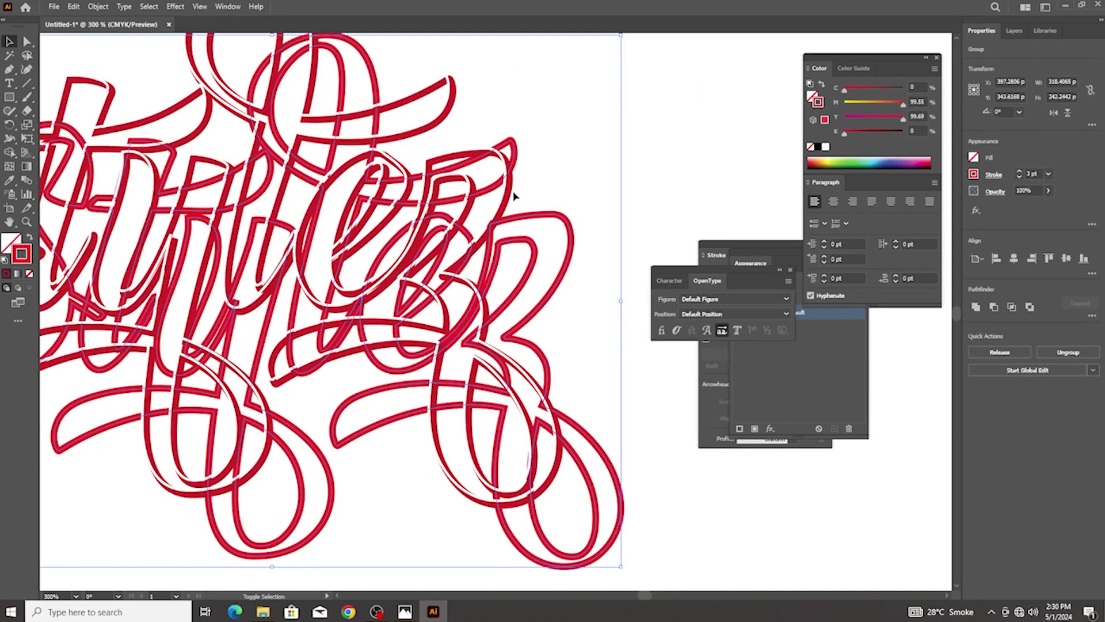
click(509, 196)
click(104, 5)
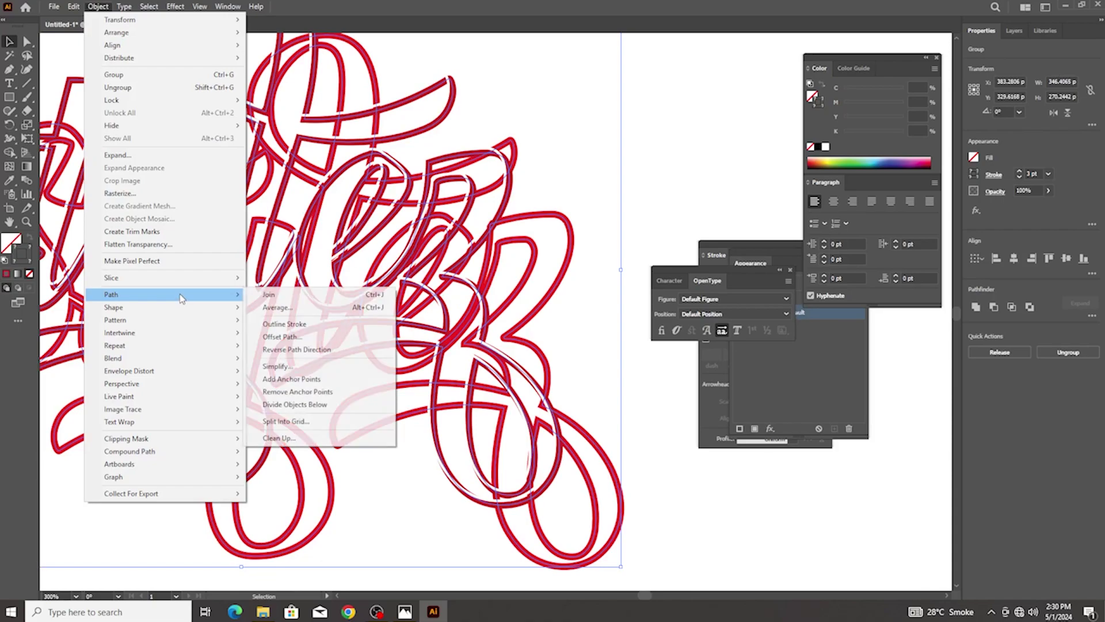
mouse_move(197, 359)
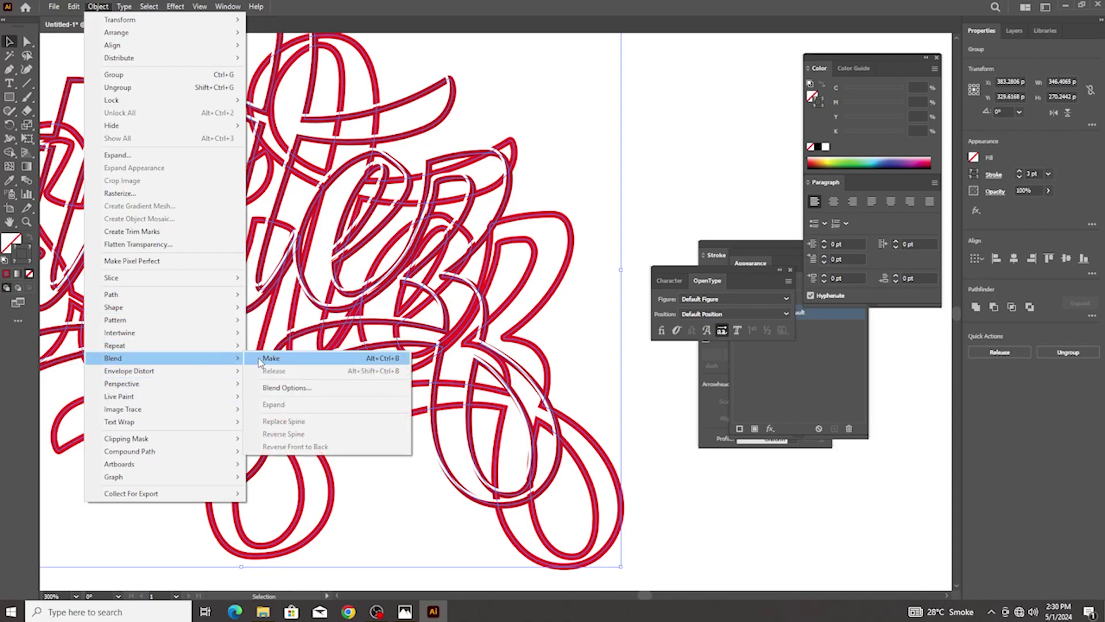
click(265, 358)
Set the red blend's spacing to Specified Steps with enough steps for a solid extrusion, and deselect it
click(98, 6)
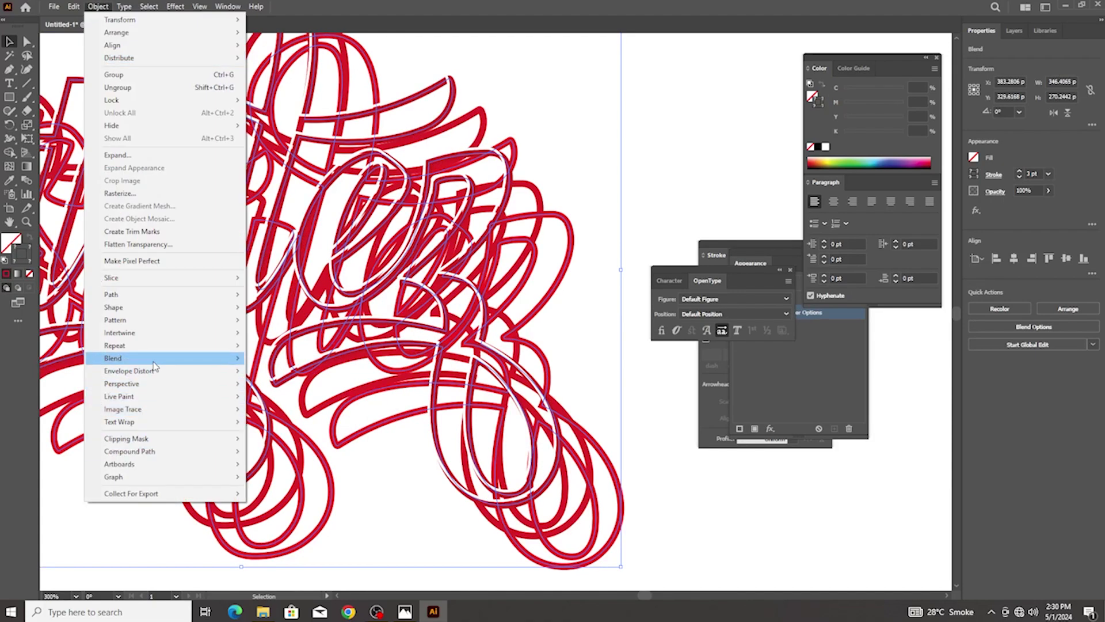
mouse_move(160, 359)
click(287, 388)
click(680, 296)
click(667, 314)
text(10)
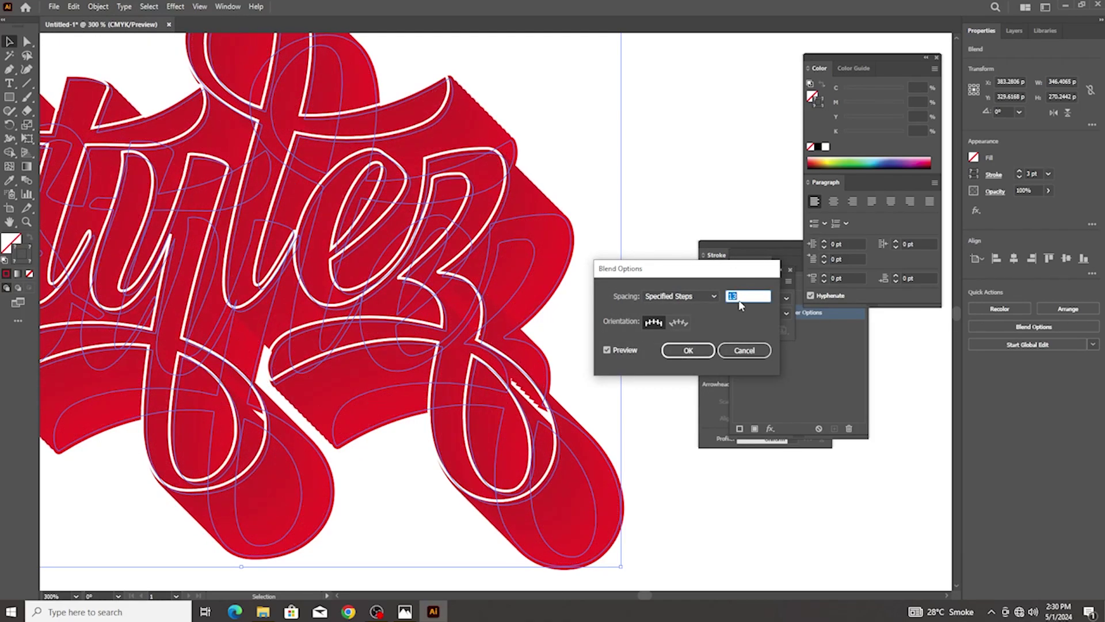
click(699, 355)
scroll(612, 316, down, 3)
click(612, 322)
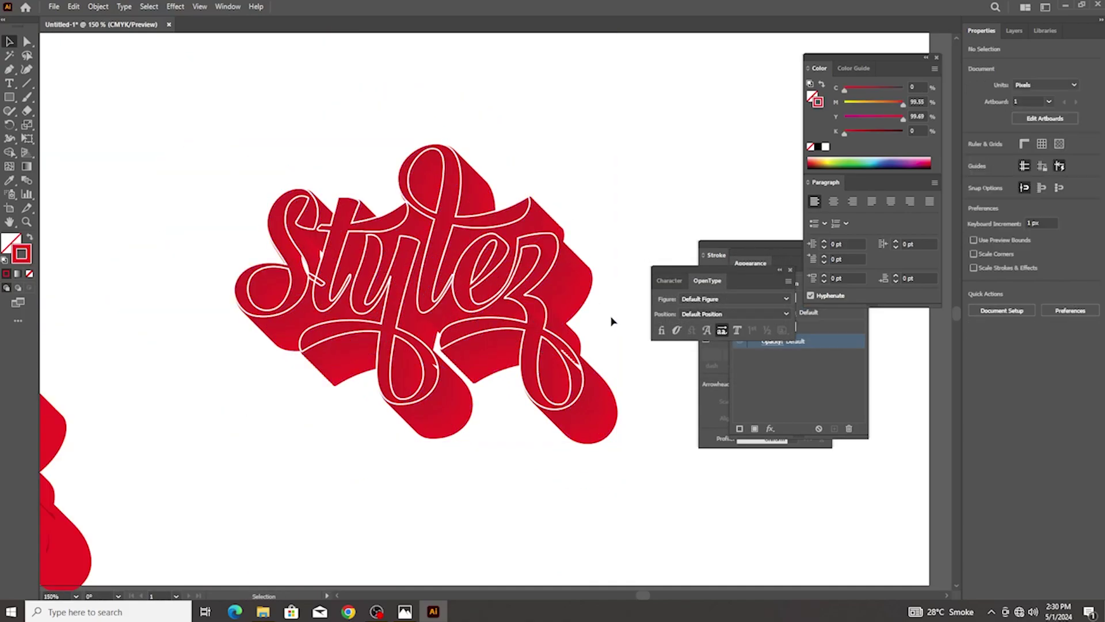
Swap the fill and stroke of the front lettering outline so the letters have a white fill and no stroke
scroll(611, 322, down, 3)
scroll(577, 266, up, 1)
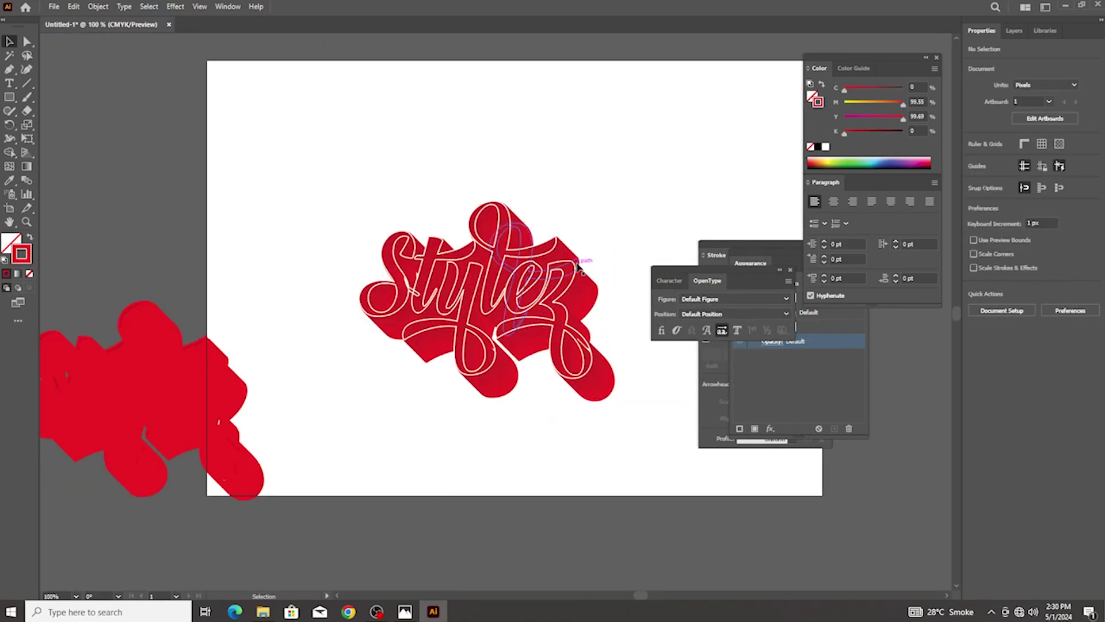
click(573, 266)
right_click(575, 267)
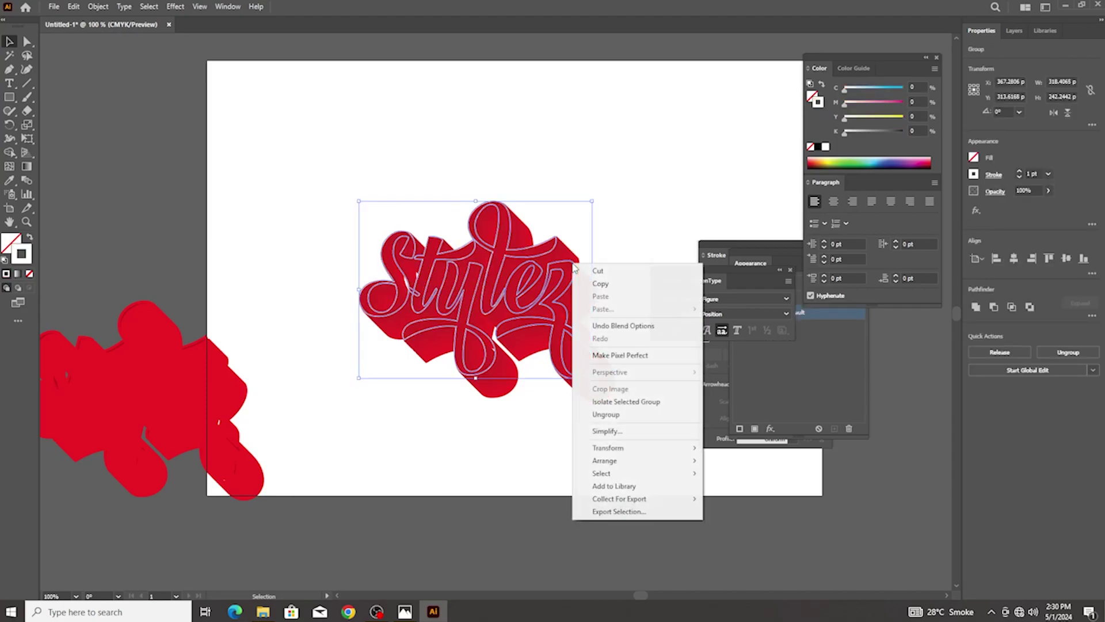
click(30, 237)
scroll(548, 331, right, 1)
click(547, 330)
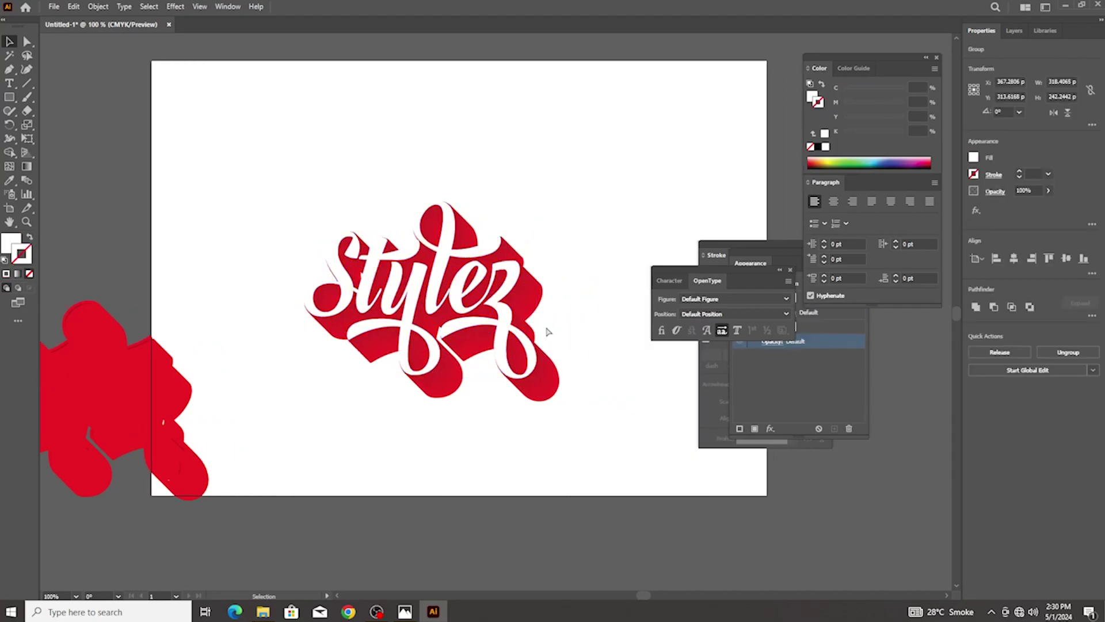
Expand the red blend behind the white lettering and ungroup it into separate outline copies, keeping them in place
scroll(548, 315, up, 4)
scroll(501, 239, up, 3)
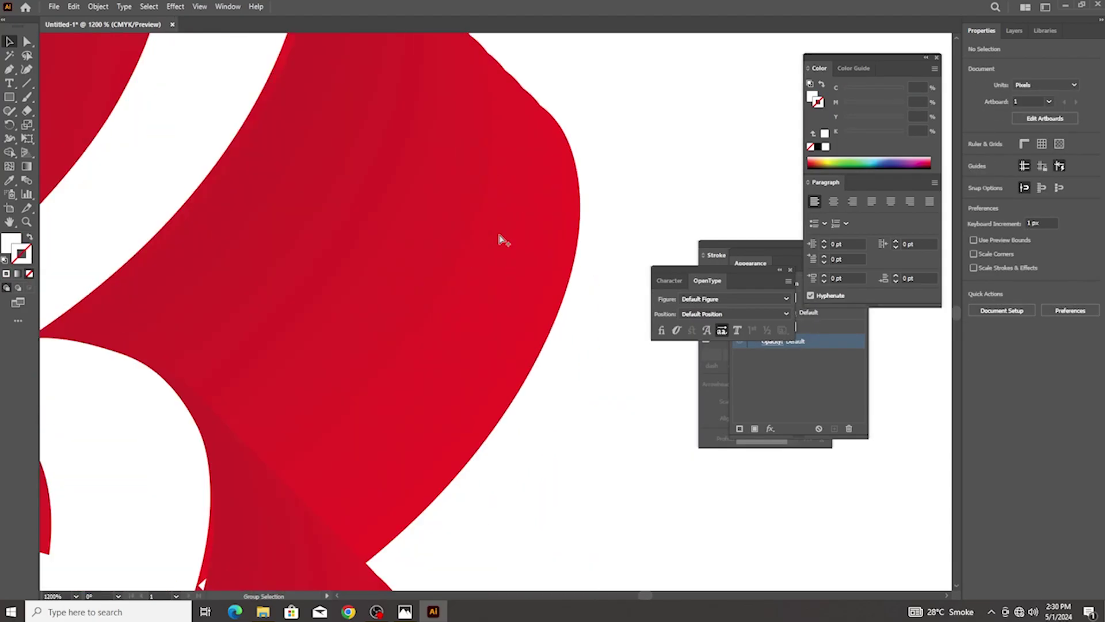
scroll(459, 238, down, 2)
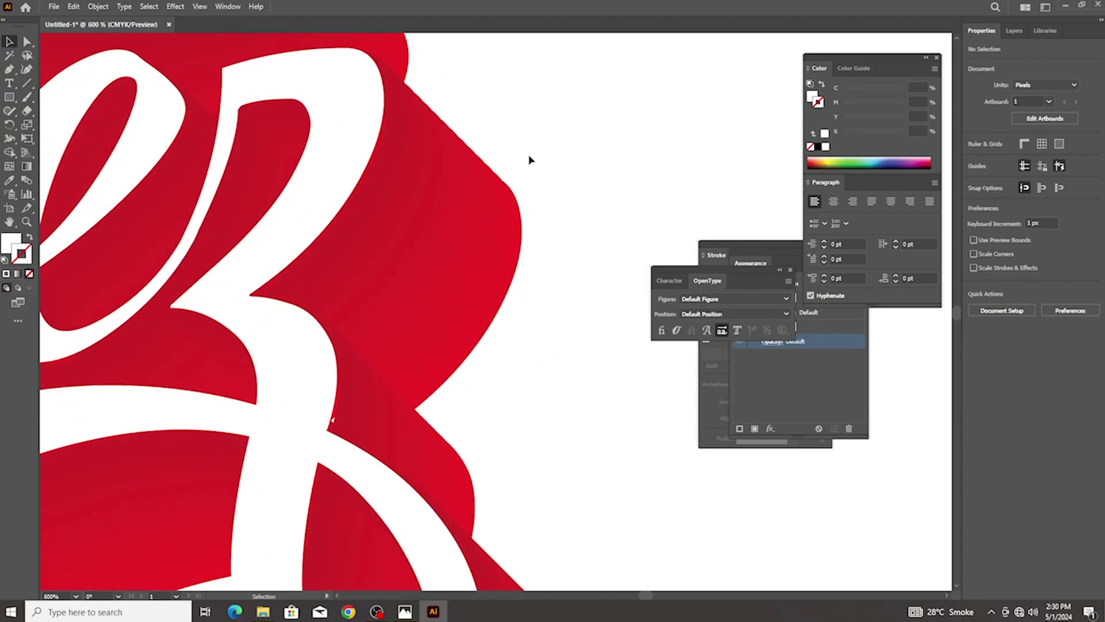
click(457, 288)
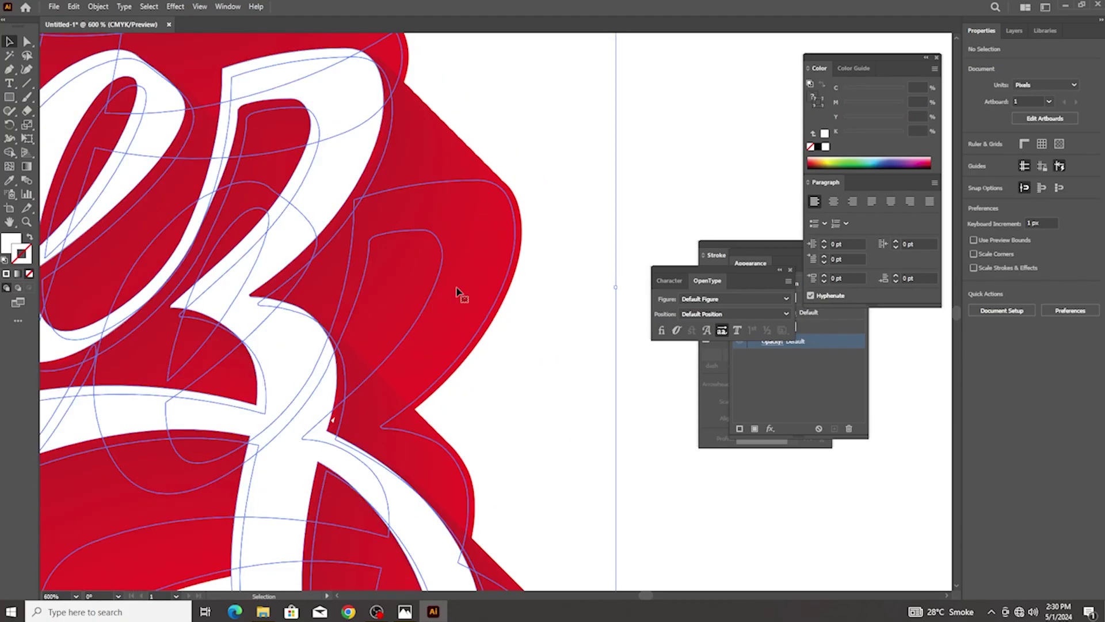
click(96, 8)
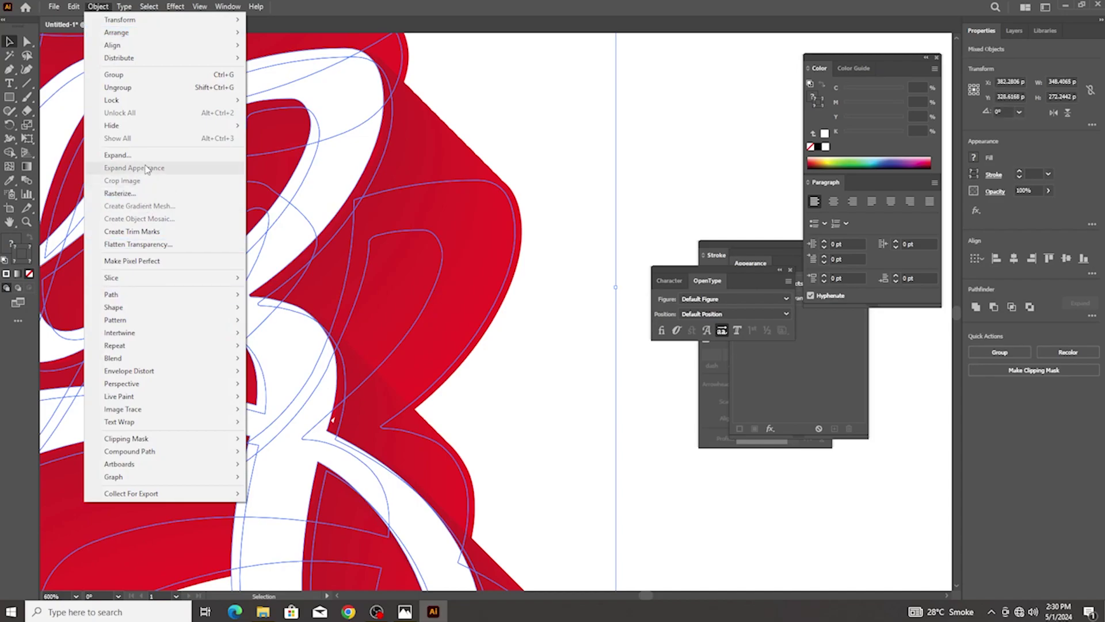
click(115, 155)
click(524, 369)
click(531, 362)
right_click(482, 241)
click(517, 394)
drag(495, 266, 525, 354)
key(ctrl+z)
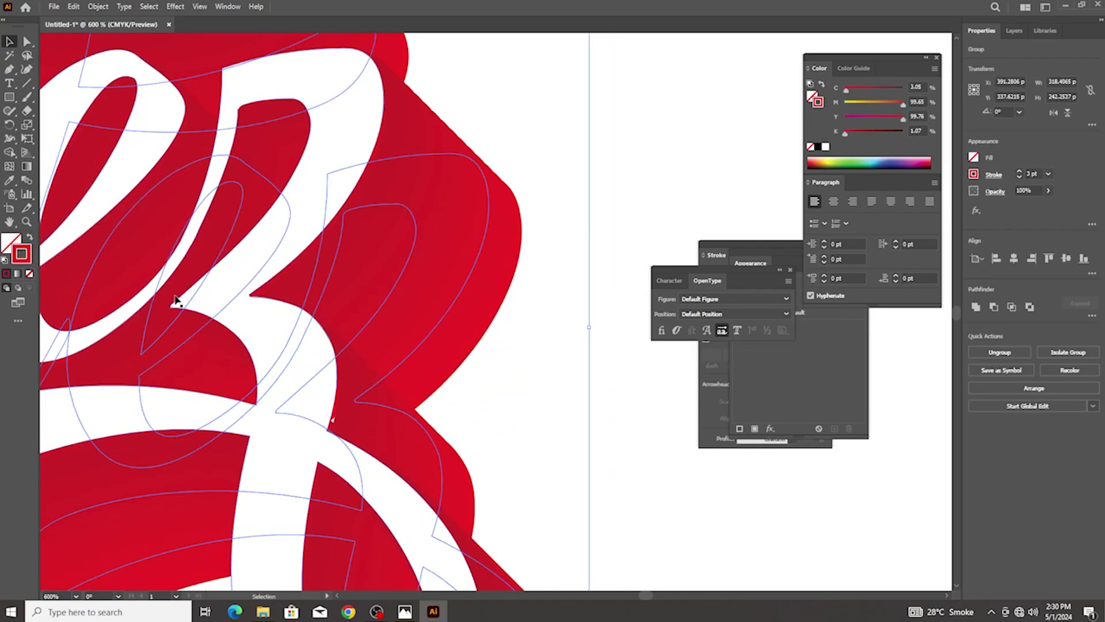
Recolor the stroke of one outline copy near the extrusion's outer edge bright yellow, about C 2, M 11, Y 100, K 0
double_click(21, 254)
drag(701, 372, 701, 405)
drag(668, 366, 696, 269)
click(806, 299)
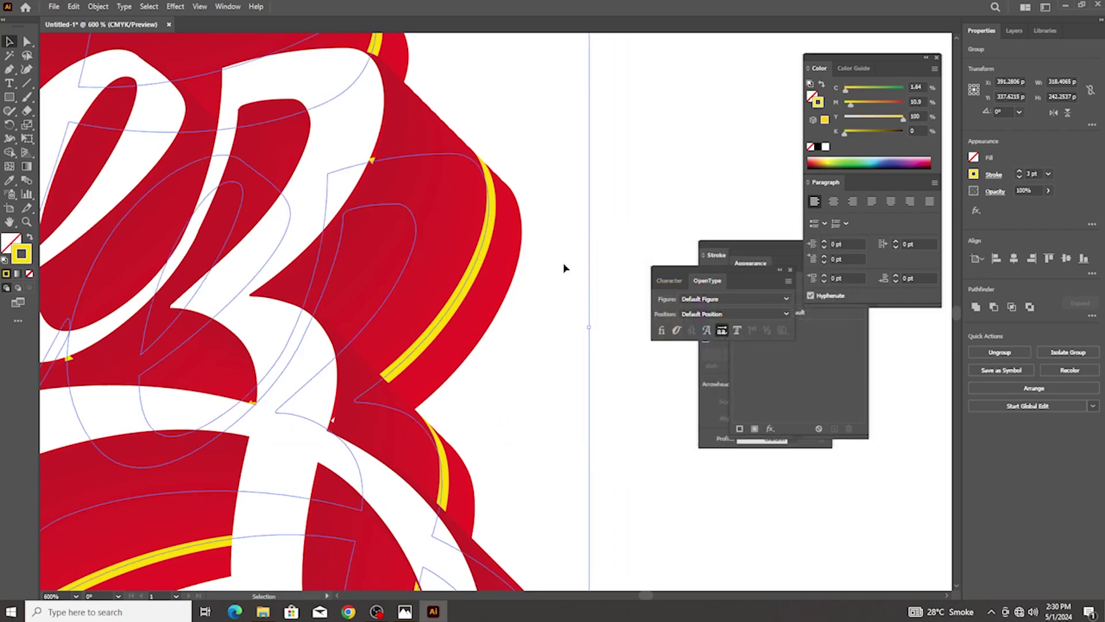
Select the outline copy just outside the bright yellow one and set its stroke color to the darker yellow E2D600
mouse_move(563, 266)
mouse_down()
mouse_move(493, 247)
mouse_move(111, 274)
mouse_up()
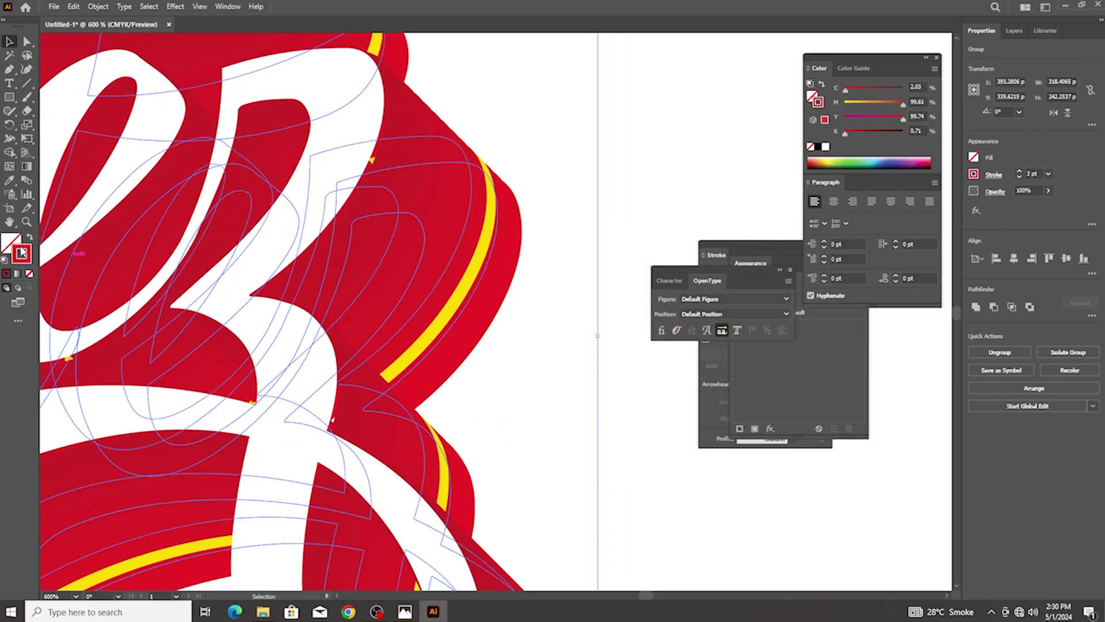
double_click(22, 254)
drag(707, 391, 697, 378)
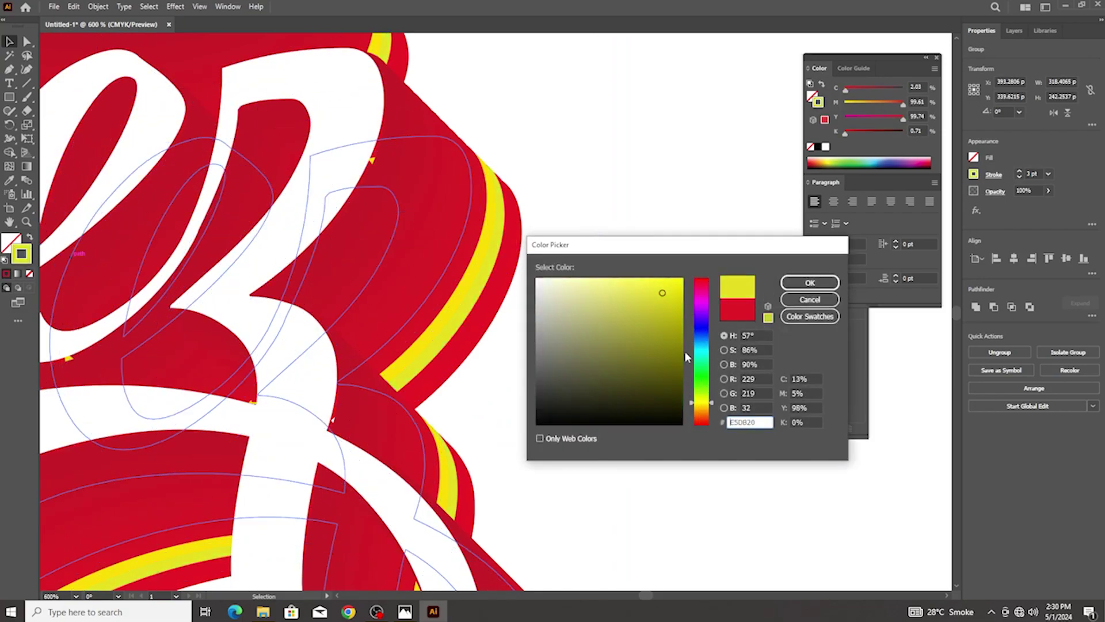
drag(682, 290, 689, 293)
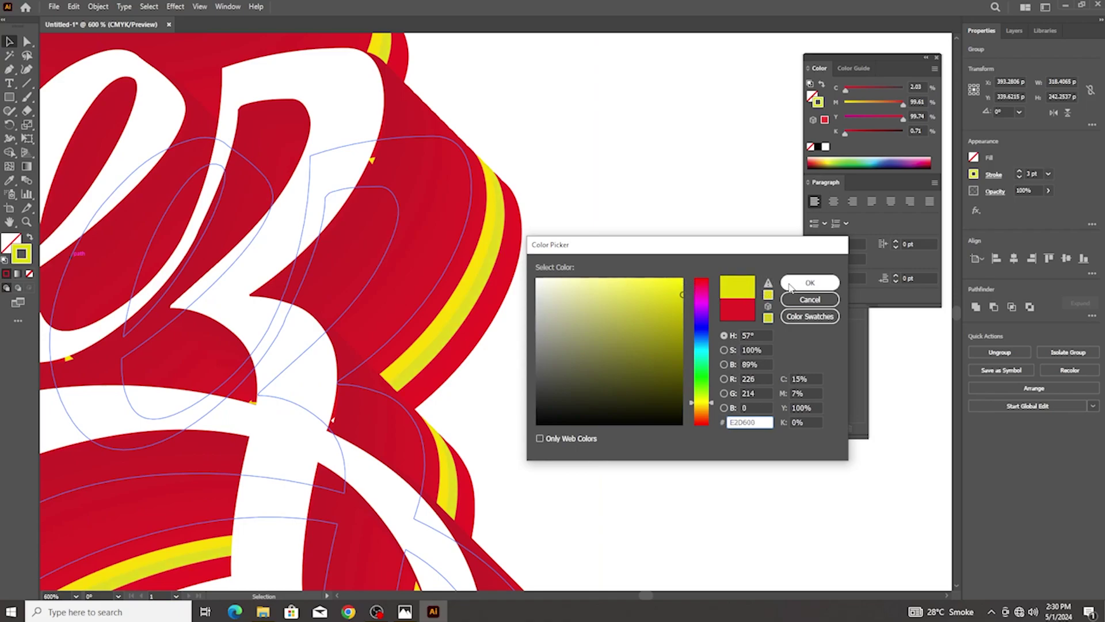
click(809, 283)
key(ctrl+t)
key(ctrl+z)
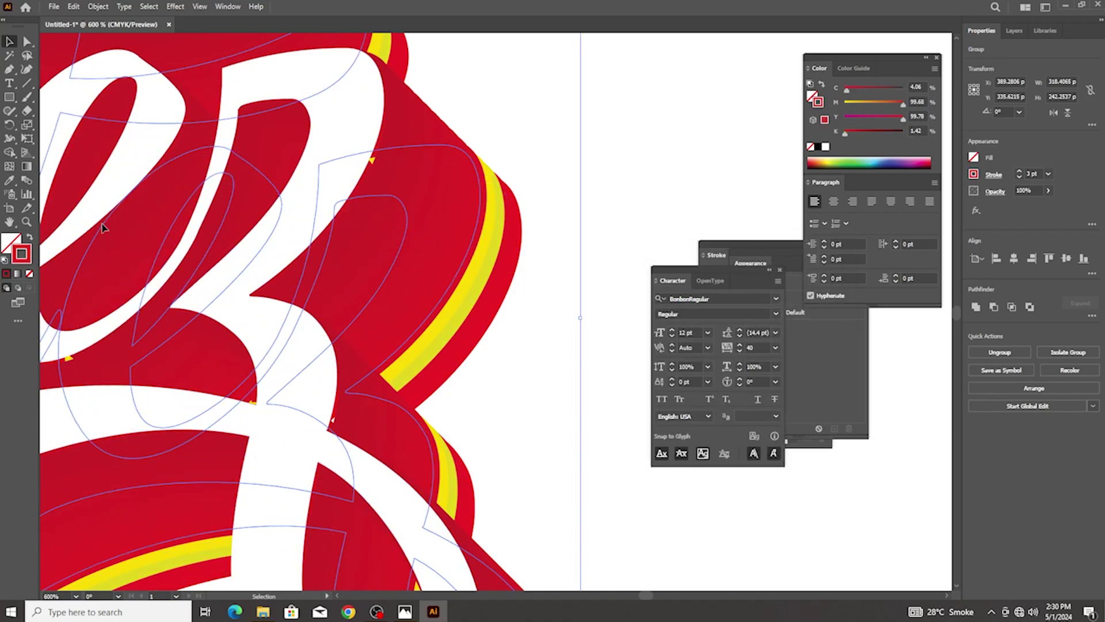
Recolor the stroke of the outline copy just inside the bright yellow one orange, about C 11, M 55, Y 100, K 1, and deselect it
double_click(23, 253)
drag(701, 403, 707, 415)
click(810, 282)
scroll(569, 217, down, 8)
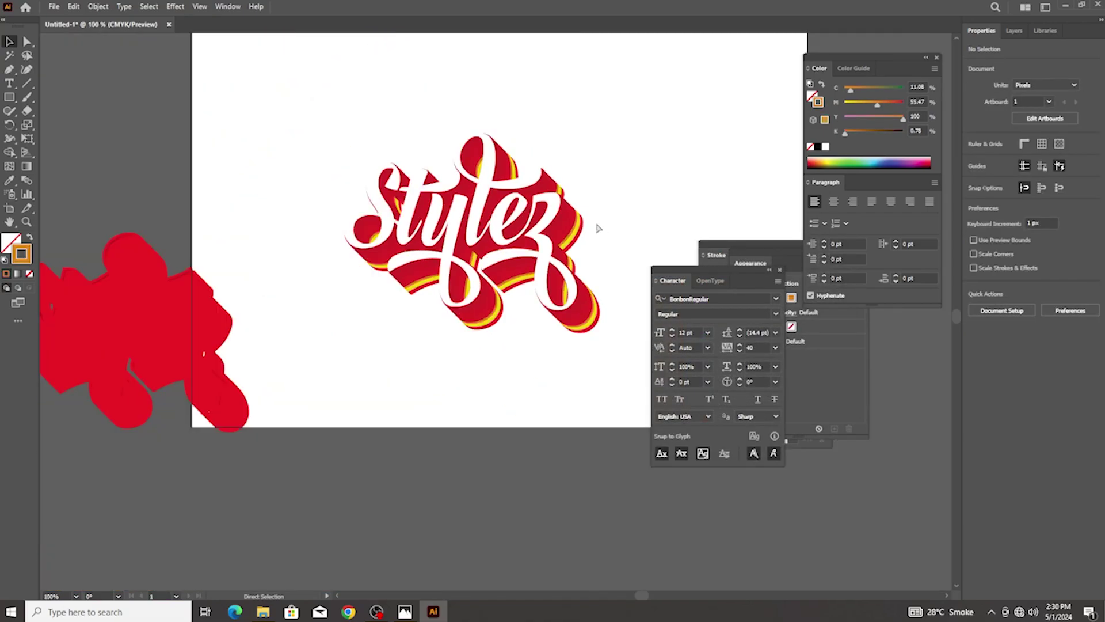
scroll(597, 228, right, 2)
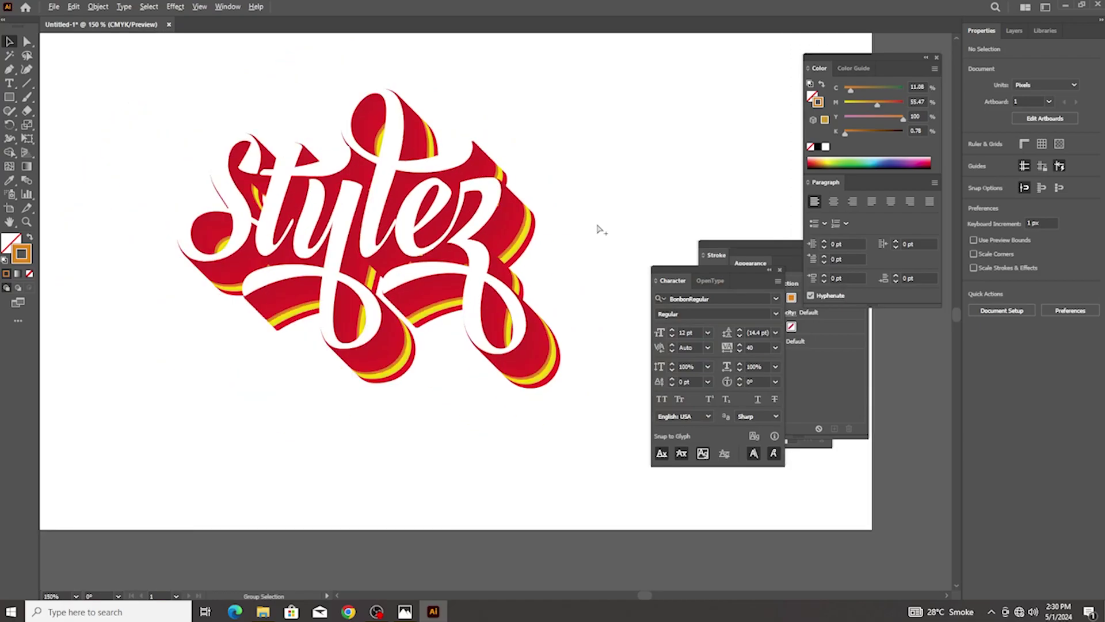